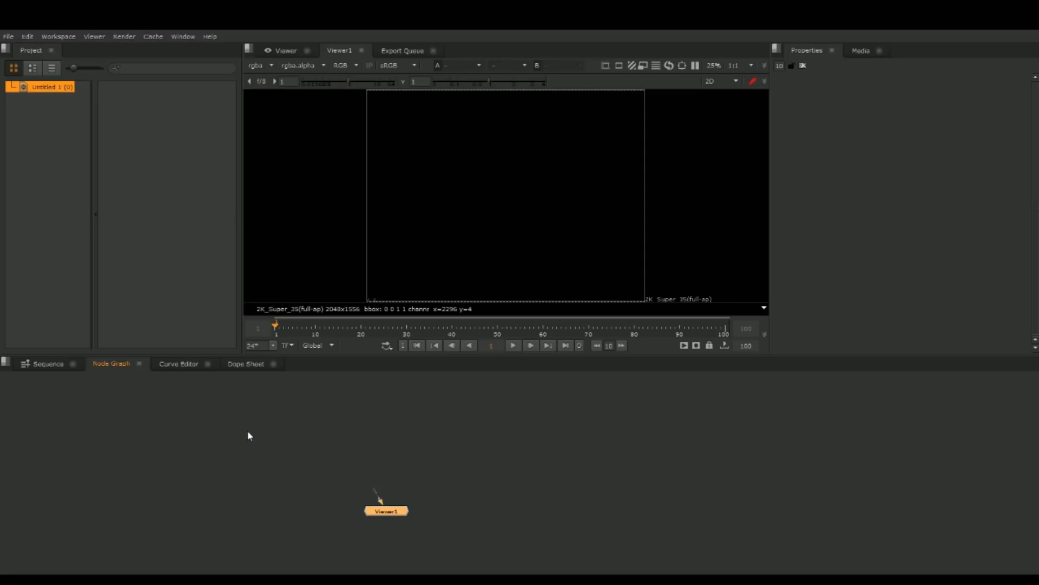
{"action": "left_click", "coordinate": [43, 365]}
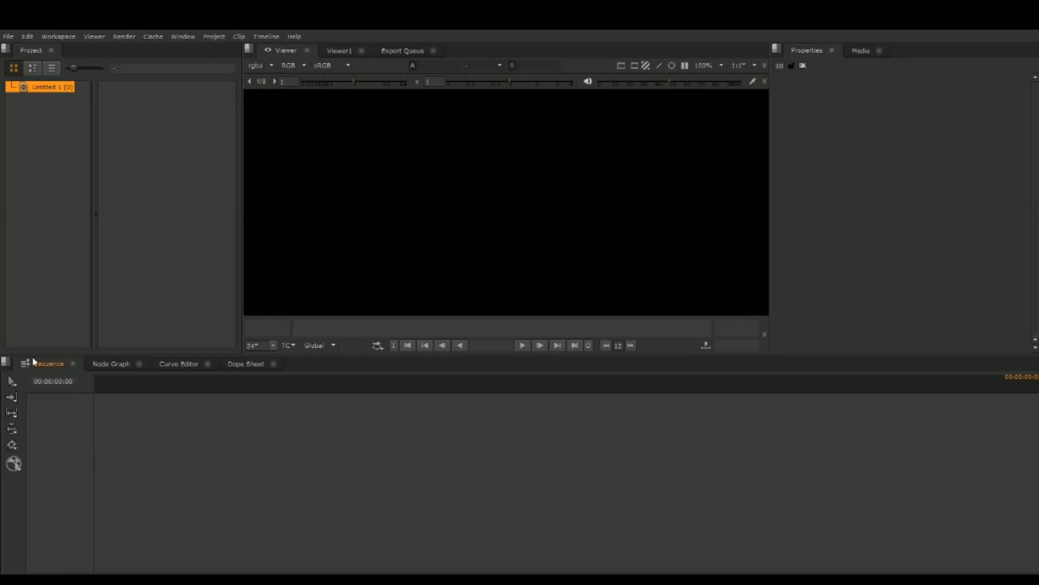
{"action": "left_click", "coordinate": [123, 364]}
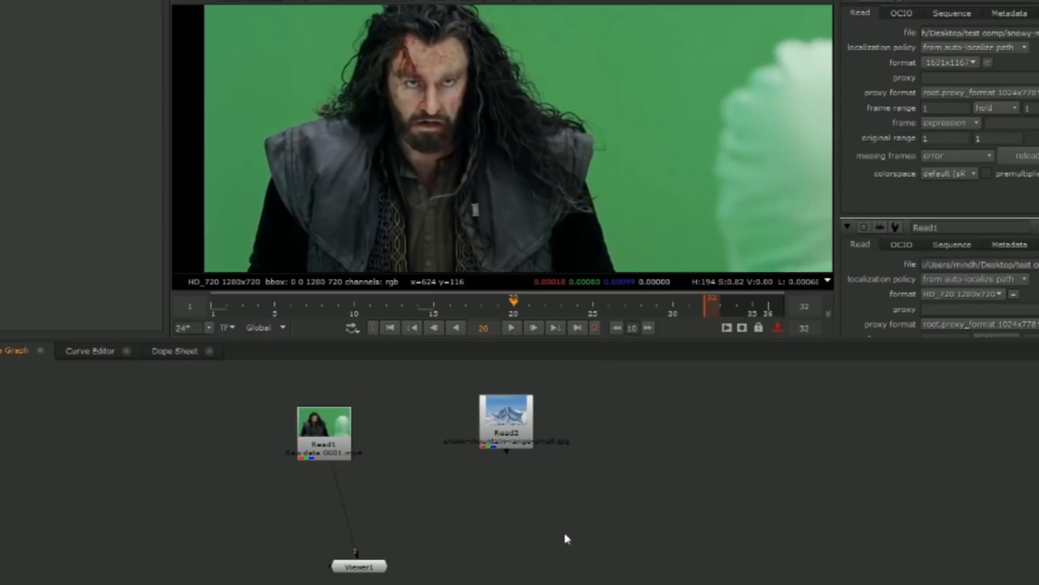
Step: Add a Keylight node between the Read1 footage and the viewer, and sample the green backdrop as its Screen Colour
{"action": "left_click", "coordinate": [325, 430]}
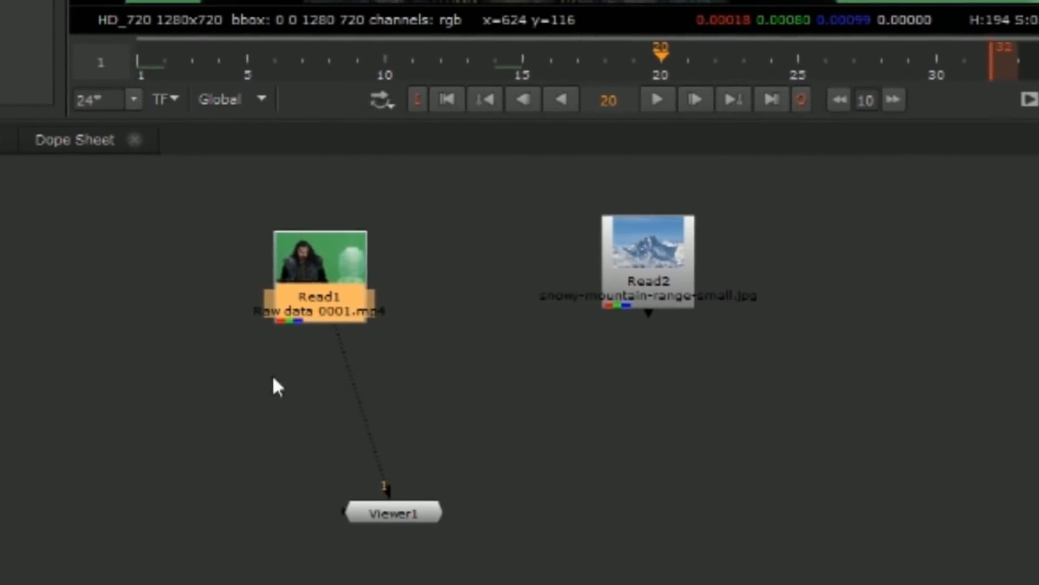
{"action": "key", "text": "Return"}
{"action": "mouse_move", "coordinate": [296, 347]}
{"action": "left_mouse_down"}
{"action": "mouse_move", "coordinate": [248, 433]}
{"action": "mouse_move", "coordinate": [228, 419]}
{"action": "mouse_move", "coordinate": [325, 429]}
{"action": "mouse_move", "coordinate": [251, 420]}
{"action": "mouse_move", "coordinate": [314, 425]}
{"action": "left_mouse_up"}
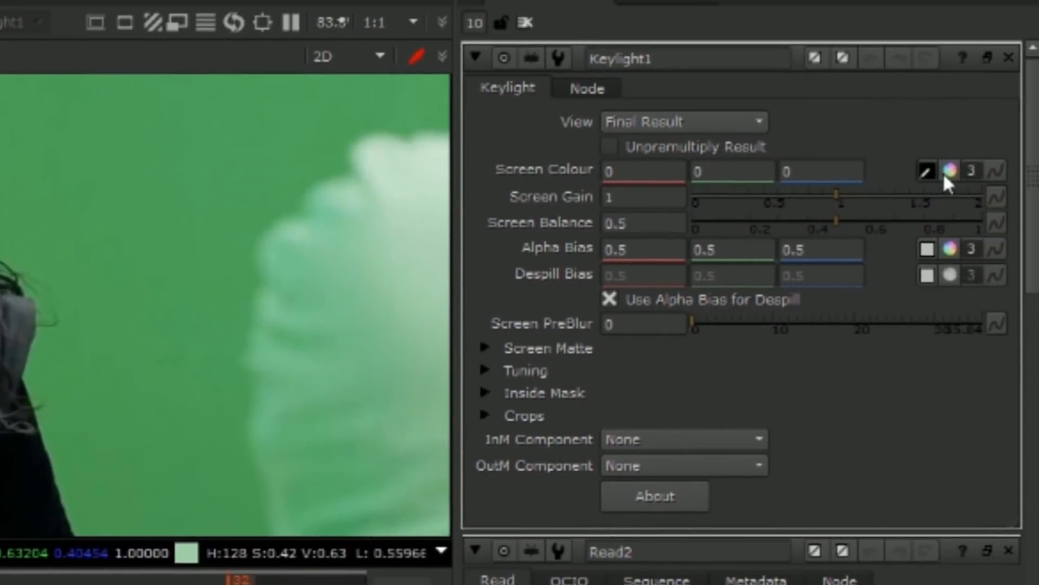
{"action": "left_click", "coordinate": [136, 301], "text": "ctrl"}
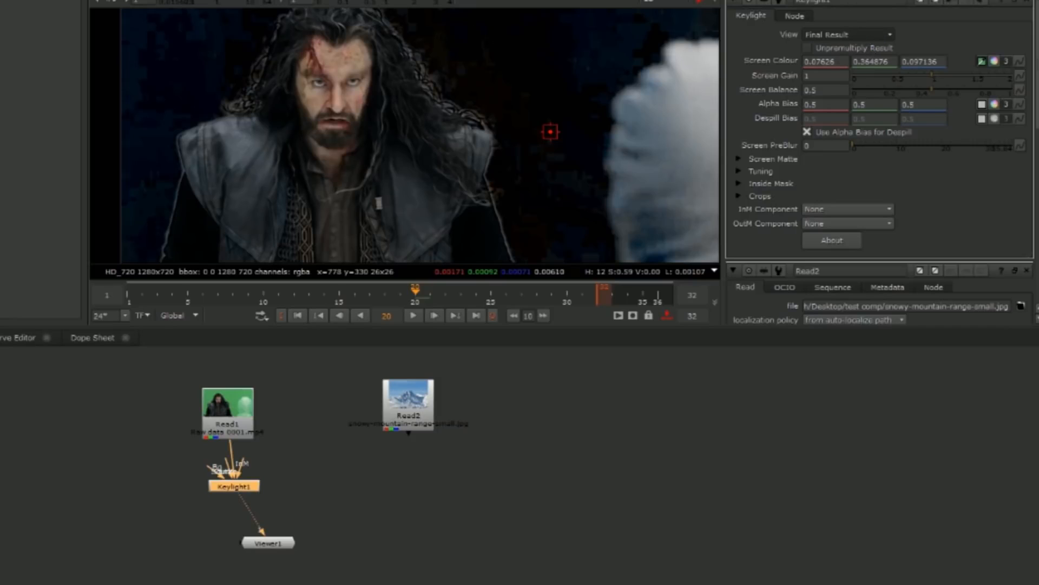
Step: Set Keylight's view to Screen Matte and raise the Screen Gain to 1.14
{"action": "left_click", "coordinate": [847, 34]}
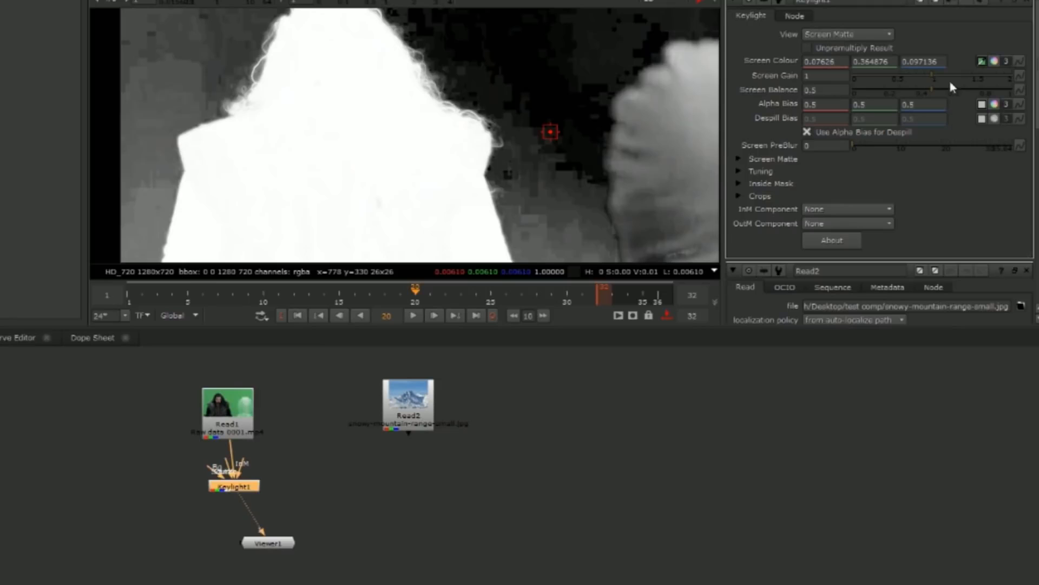
{"action": "left_click_drag", "start_coordinate": [935, 81], "coordinate": [943, 80]}
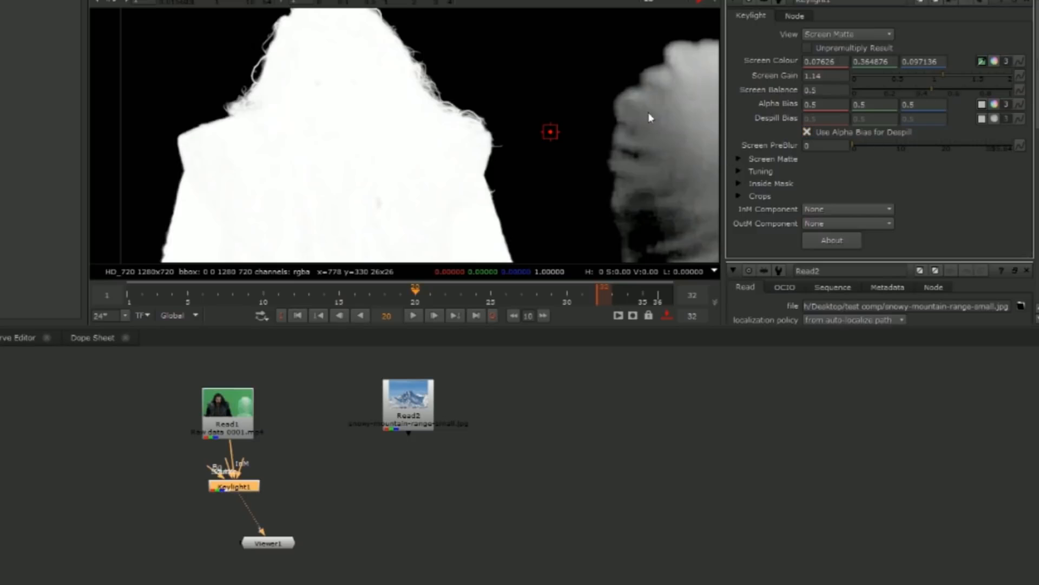
Step: Examine the white body area of the matte up close and set Keylight's Clip White to 0.87
{"action": "scroll", "coordinate": [395, 84], "scroll_direction": "up", "scroll_amount": 3}
{"action": "middle_click_drag", "start_coordinate": [402, 149], "coordinate": [459, 1]}
{"action": "middle_click_drag", "start_coordinate": [455, 142], "coordinate": [455, 111]}
{"action": "scroll", "coordinate": [466, 198], "scroll_direction": "up", "scroll_amount": 3}
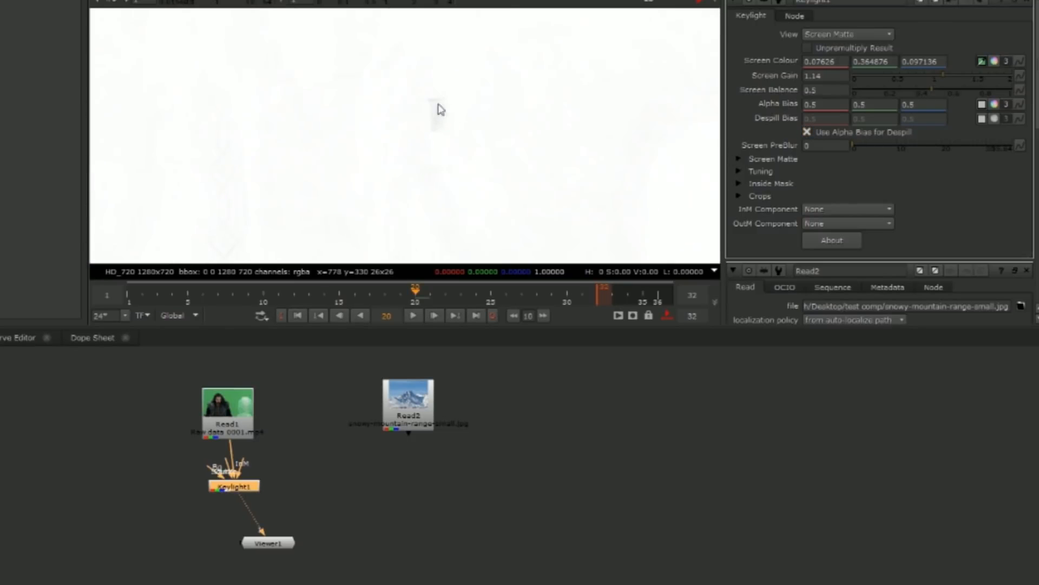
{"action": "left_click", "coordinate": [739, 160]}
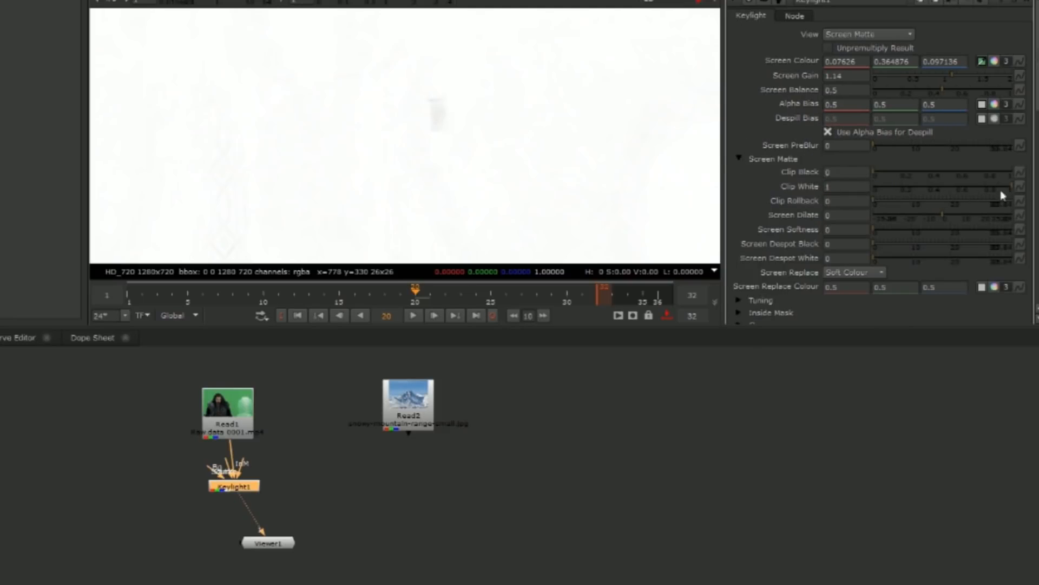
{"action": "left_click_drag", "start_coordinate": [1009, 195], "coordinate": [996, 201]}
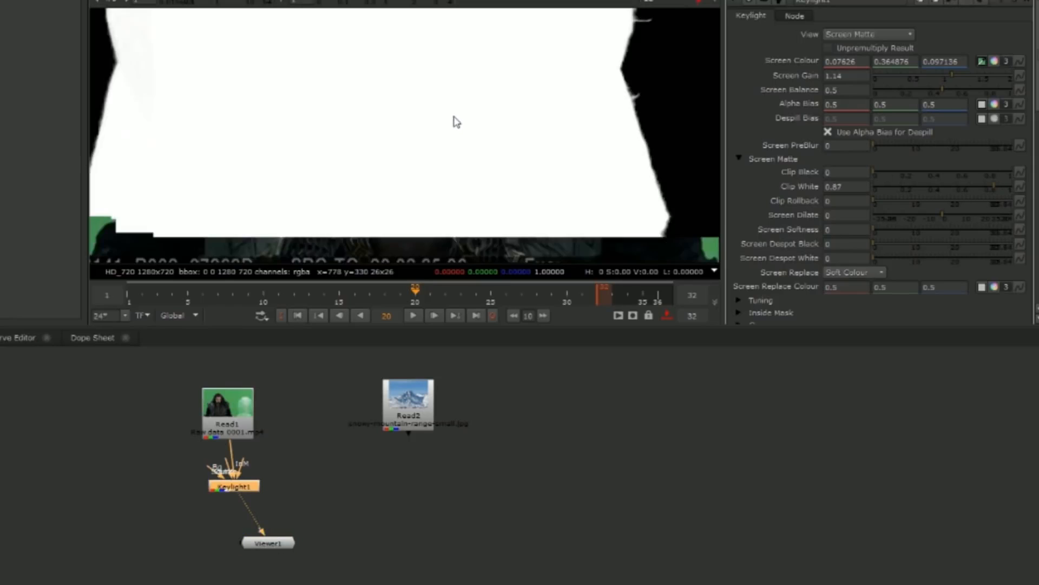
Step: Check the cleaned matte, set Keylight's view back to Final Result and review the keyed shot
{"action": "scroll", "coordinate": [431, 93], "scroll_direction": "down", "scroll_amount": 3}
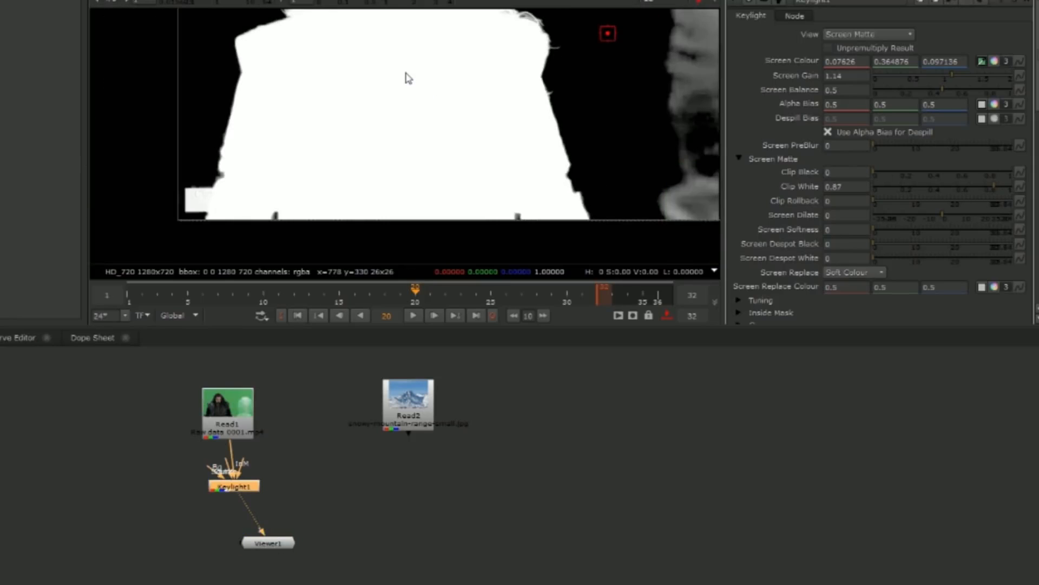
{"action": "middle_click_drag", "start_coordinate": [402, 24], "coordinate": [392, 138]}
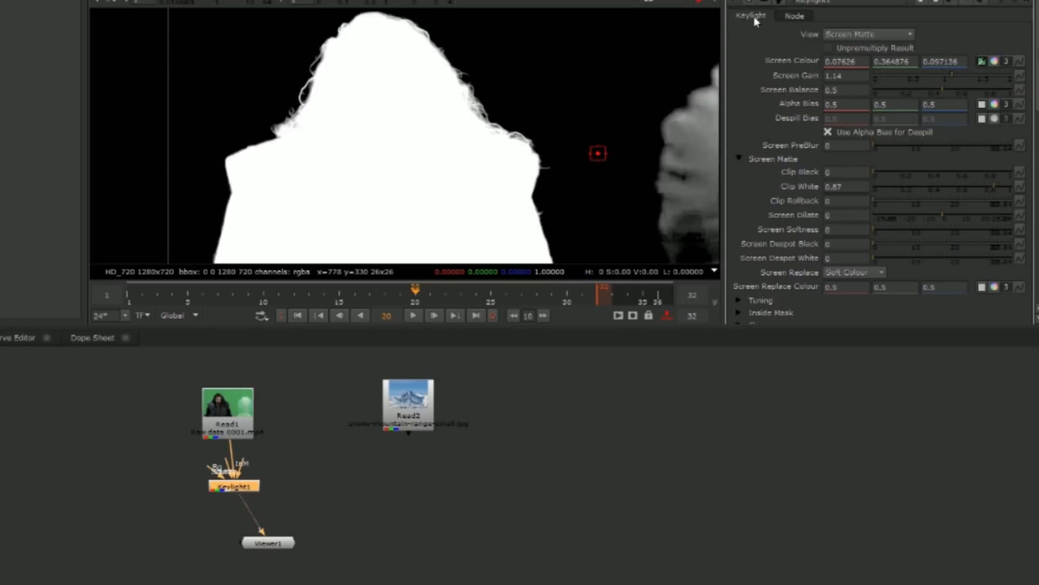
{"action": "left_click", "coordinate": [875, 110]}
{"action": "scroll", "coordinate": [551, 142], "scroll_direction": "down", "scroll_amount": 3}
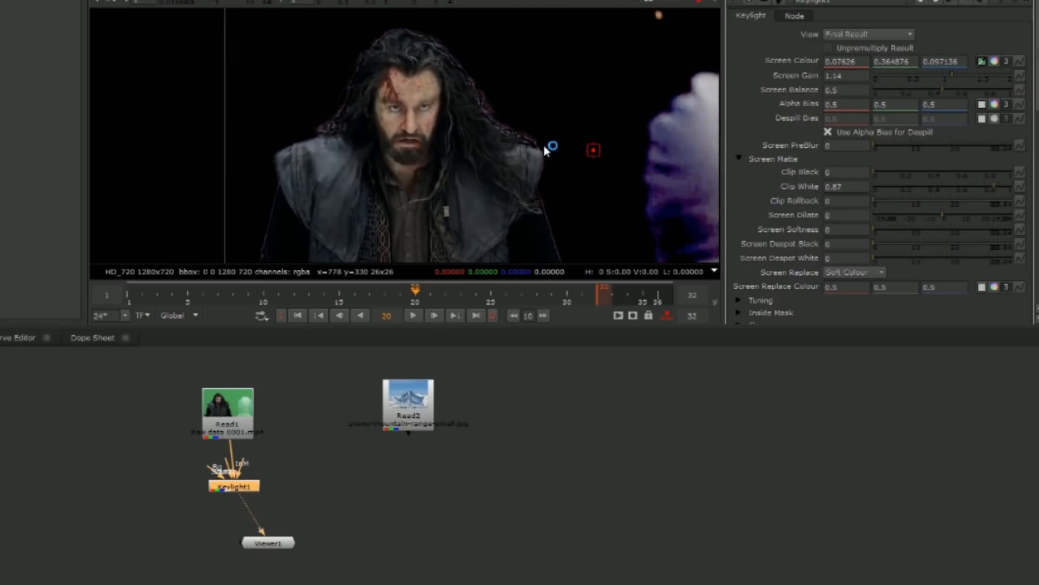
{"action": "scroll", "coordinate": [509, 145], "scroll_direction": "down", "scroll_amount": 2}
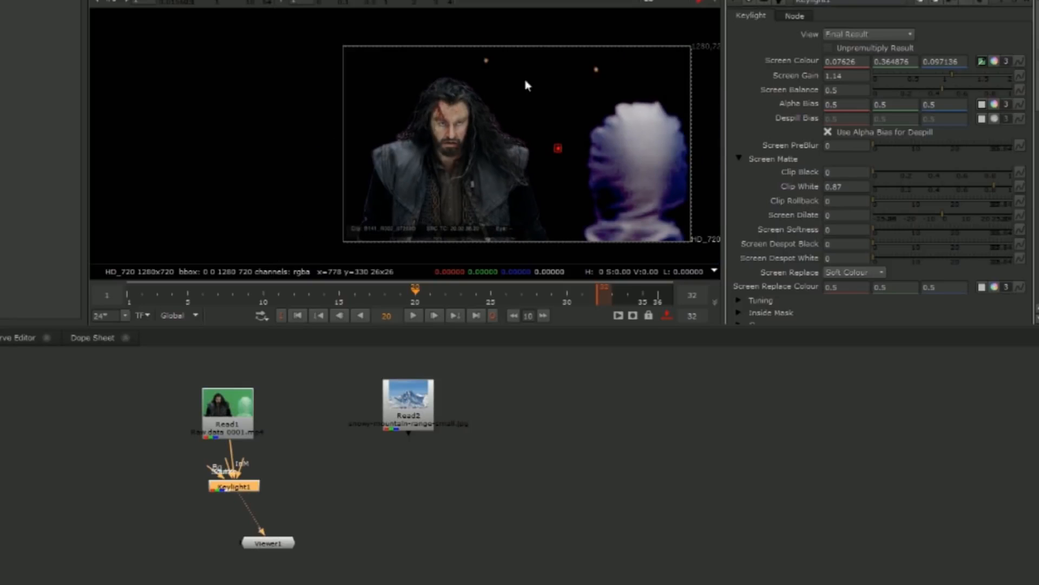
{"action": "scroll", "coordinate": [492, 187], "scroll_direction": "up", "scroll_amount": 2}
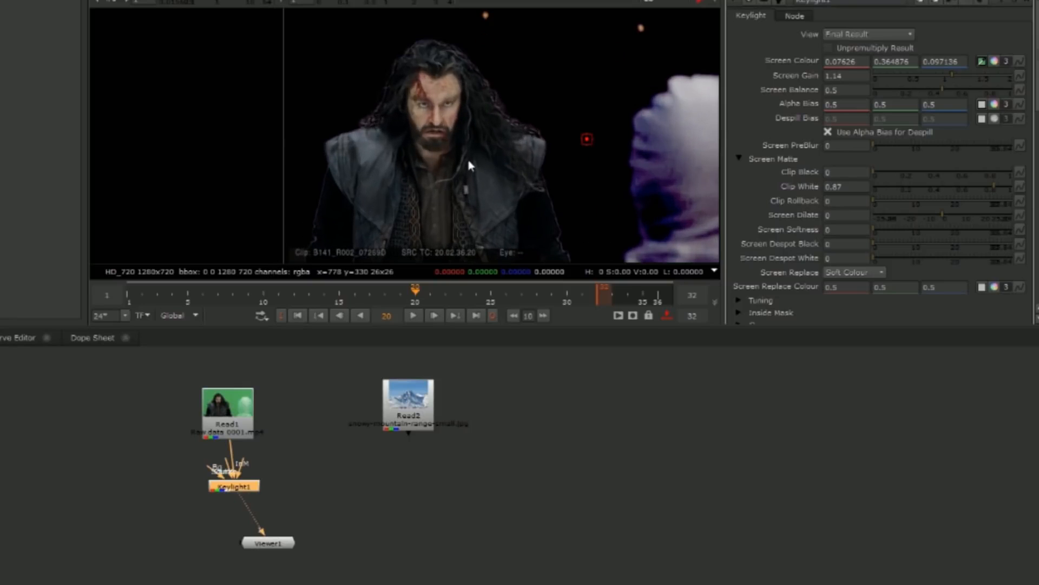
Step: Add an unconnected Roto node and connect Keylight's OutM input to it
{"action": "left_click", "coordinate": [317, 474]}
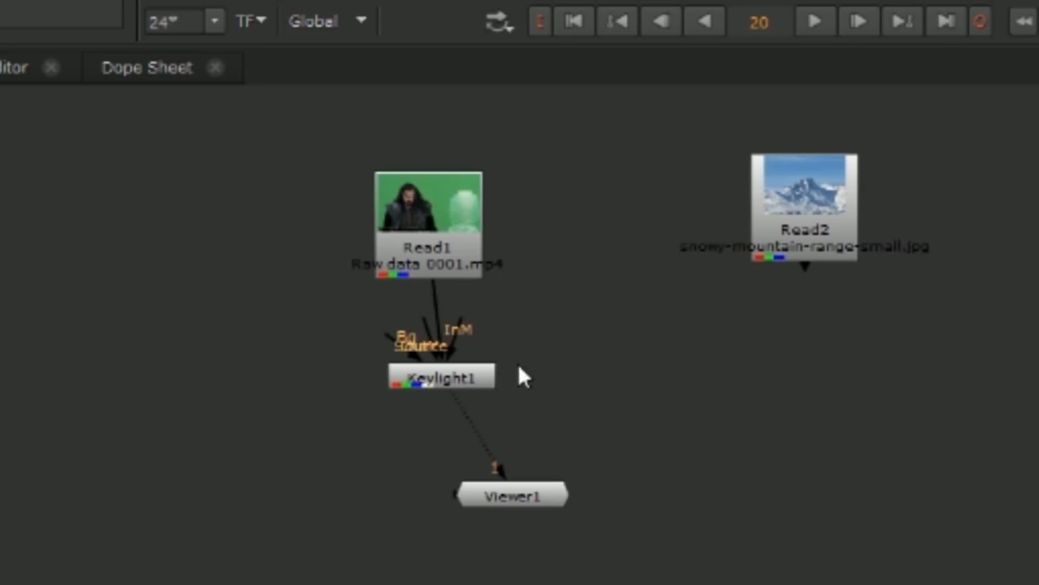
{"action": "key", "text": "o"}
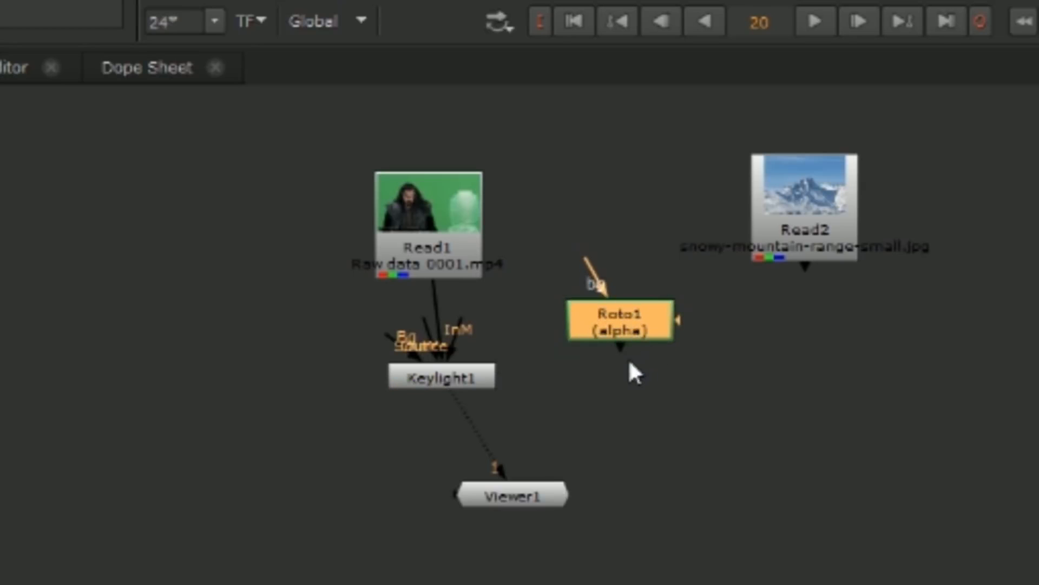
{"action": "left_click_drag", "start_coordinate": [427, 369], "coordinate": [116, 413]}
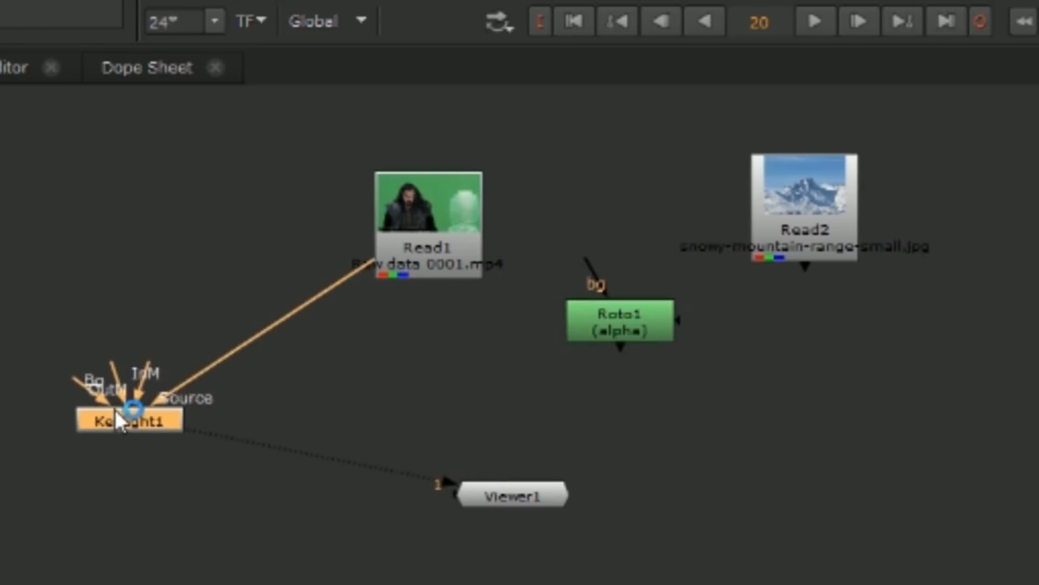
{"action": "left_click_drag", "start_coordinate": [165, 359], "coordinate": [623, 326]}
{"action": "left_click_drag", "start_coordinate": [162, 430], "coordinate": [306, 427]}
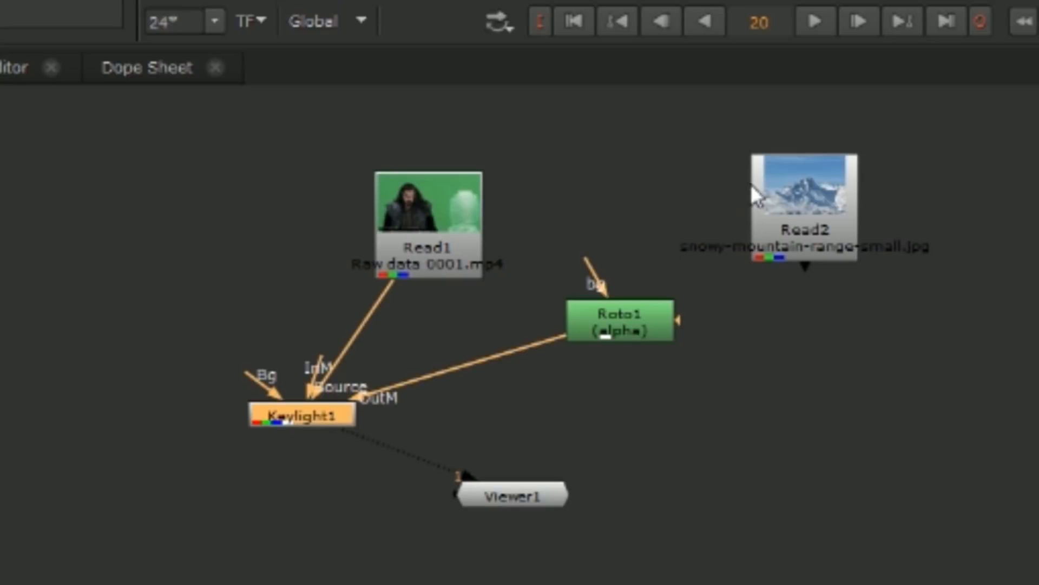
Step: Move the whole Bezier1 shape to follow the orange tracking marker, setting keyframes at frames 5 and 10
{"action": "left_click_drag", "start_coordinate": [162, 1], "coordinate": [31, 2]}
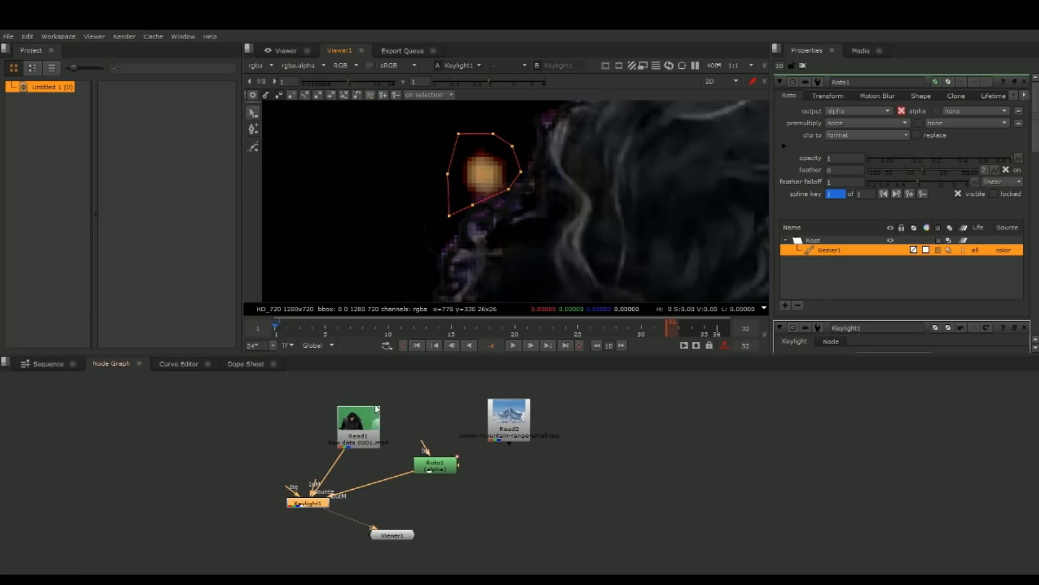
{"action": "left_click", "coordinate": [325, 327]}
{"action": "left_click_drag", "start_coordinate": [520, 242], "coordinate": [434, 120]}
{"action": "left_click_drag", "start_coordinate": [467, 175], "coordinate": [479, 155]}
{"action": "left_click", "coordinate": [431, 195]}
{"action": "left_click", "coordinate": [388, 327]}
{"action": "left_click_drag", "start_coordinate": [483, 234], "coordinate": [357, 116]}
{"action": "left_click_drag", "start_coordinate": [441, 184], "coordinate": [336, 144]}
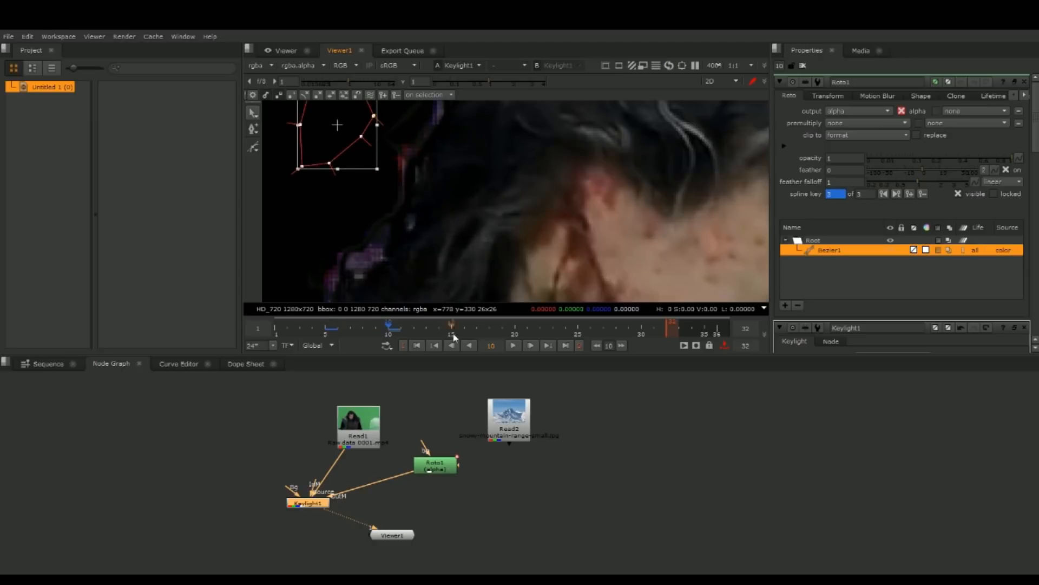
Step: Refit the Bezier1 marker mask on the in-between frames going back from frame 10
{"action": "left_click", "coordinate": [451, 345]}
{"action": "left_click", "coordinate": [452, 345]}
{"action": "left_click_drag", "start_coordinate": [378, 172], "coordinate": [463, 180]}
{"action": "left_click", "coordinate": [451, 346]}
{"action": "left_click", "coordinate": [420, 192]}
{"action": "left_click", "coordinate": [451, 346]}
{"action": "left_click", "coordinate": [451, 345]}
{"action": "left_click", "coordinate": [451, 346]}
{"action": "left_click_drag", "start_coordinate": [479, 155], "coordinate": [469, 149]}
Step: Reshape individual points of the Bezier1 mask on an earlier frame so that it encloses the orange marker beside the hair
{"action": "key", "text": "Left"}
{"action": "key", "text": "Left"}
{"action": "key", "text": "Left"}
{"action": "left_click_drag", "start_coordinate": [460, 286], "coordinate": [481, 291]}
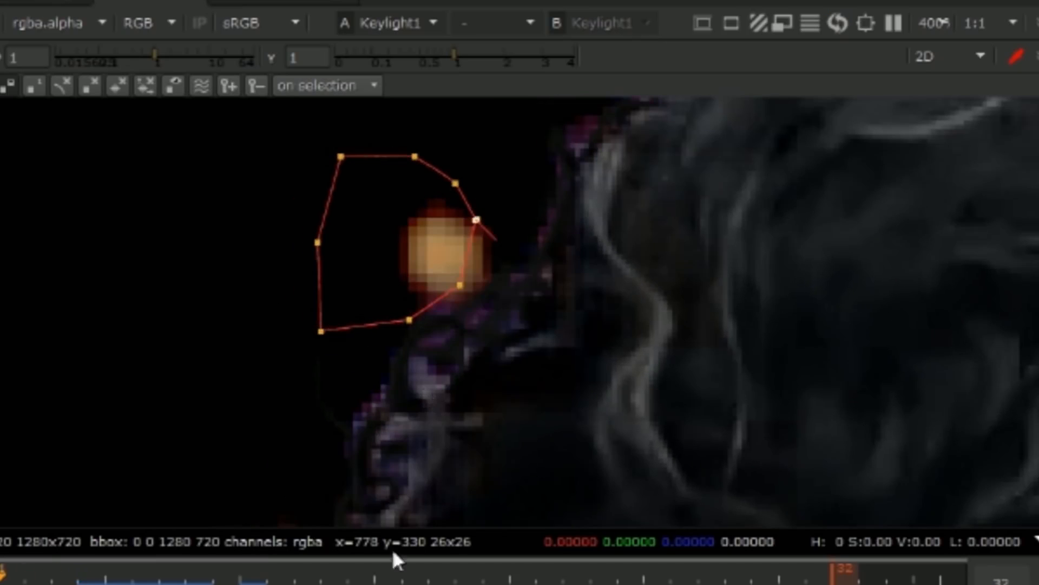
{"action": "left_click_drag", "start_coordinate": [476, 220], "coordinate": [504, 224]}
{"action": "left_click_drag", "start_coordinate": [341, 156], "coordinate": [383, 179]}
{"action": "left_click", "coordinate": [350, 256]}
{"action": "left_click_drag", "start_coordinate": [317, 242], "coordinate": [367, 255]}
{"action": "left_click_drag", "start_coordinate": [321, 331], "coordinate": [380, 298]}
{"action": "left_click", "coordinate": [425, 174]}
Step: At frame 10, select all points of the Bezier1 marker mask and move it out past the edge of the image
{"action": "key", "text": "Left"}
{"action": "key", "text": "Left"}
{"action": "left_click_drag", "start_coordinate": [2, 569], "coordinate": [186, 564]}
{"action": "left_click", "coordinate": [240, 577]}
{"action": "key", "text": "ctrl+a"}
{"action": "left_click_drag", "start_coordinate": [128, 169], "coordinate": [120, 244]}
{"action": "scroll", "coordinate": [262, 271], "scroll_direction": "down", "scroll_amount": 2}
{"action": "left_click_drag", "start_coordinate": [238, 260], "coordinate": [56, 242]}
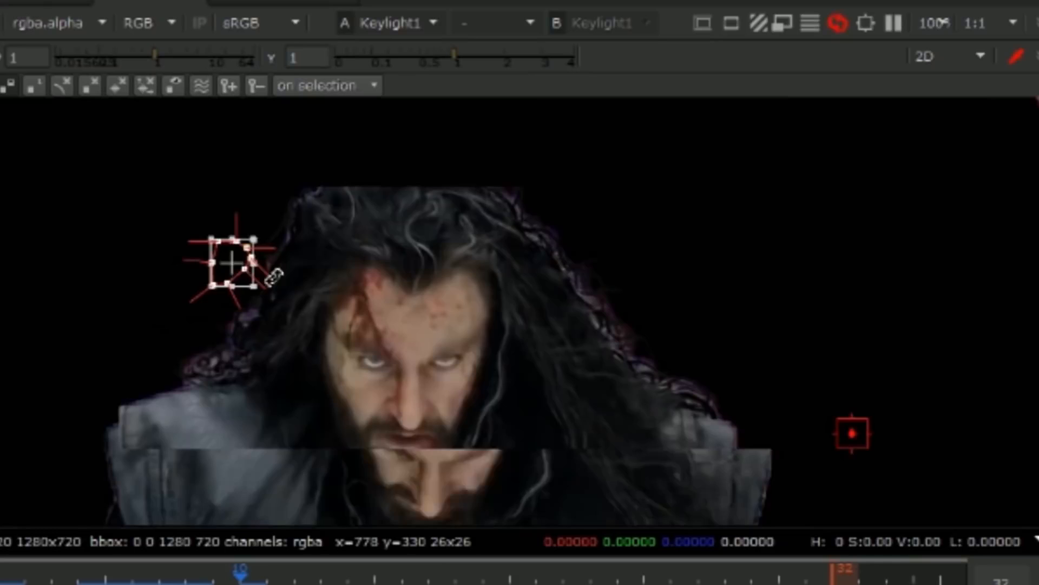
{"action": "scroll", "coordinate": [281, 251], "scroll_direction": "down", "scroll_amount": 1}
{"action": "scroll", "coordinate": [161, 247], "scroll_direction": "up", "scroll_amount": 2}
{"action": "left_click_drag", "start_coordinate": [162, 241], "coordinate": [1, 230]}
Step: At frame 1, draw a closed second Bezier shape loosely around the man, extending below the image's lower edge
{"action": "left_click_drag", "start_coordinate": [189, 572], "coordinate": [2, 571]}
{"action": "scroll", "coordinate": [722, 307], "scroll_direction": "down", "scroll_amount": 2}
{"action": "middle_click_drag", "start_coordinate": [765, 306], "coordinate": [702, 261]}
{"action": "scroll", "coordinate": [749, 196], "scroll_direction": "down", "scroll_amount": 2}
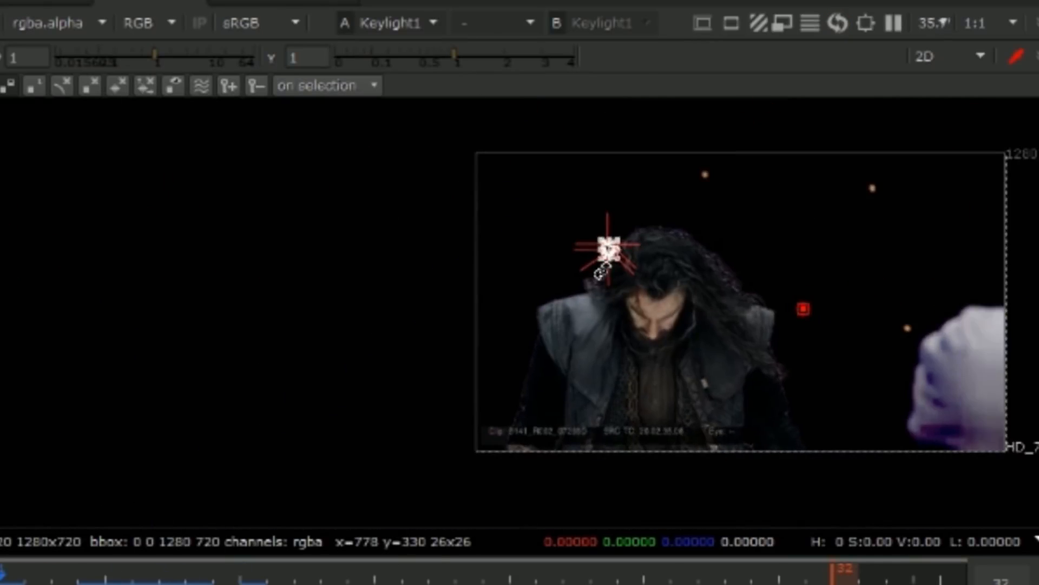
{"action": "scroll", "coordinate": [599, 266], "scroll_direction": "up", "scroll_amount": 2}
{"action": "left_click", "coordinate": [182, 253]}
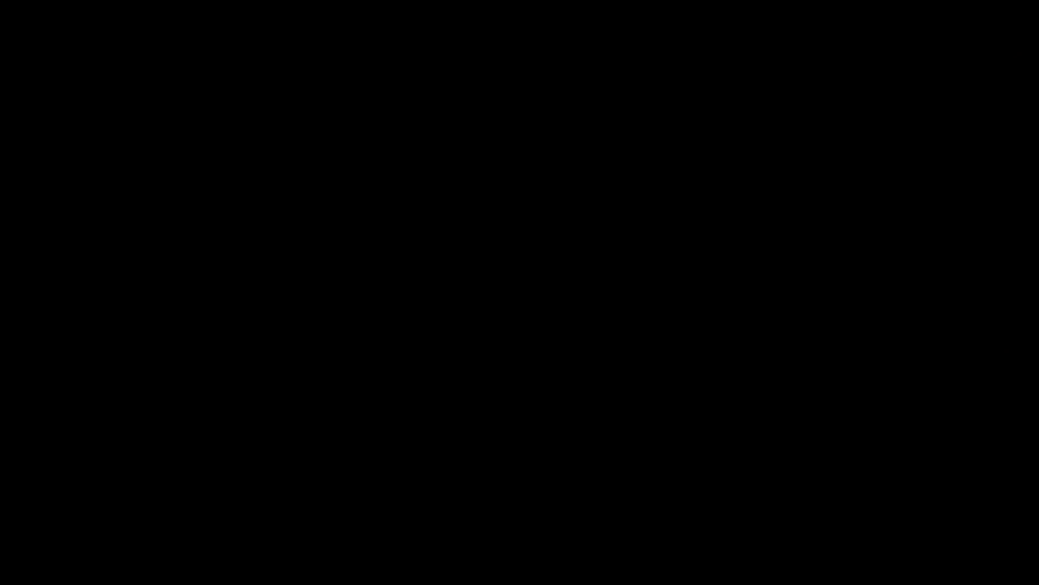
{"action": "left_click", "coordinate": [392, 445]}
{"action": "left_click", "coordinate": [479, 205]}
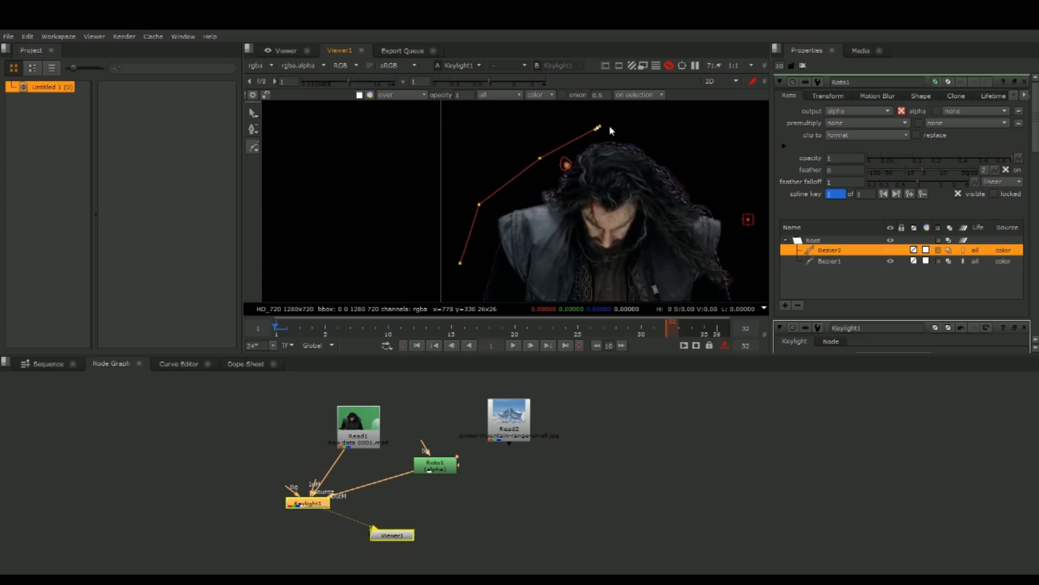
{"action": "left_click", "coordinate": [695, 140]}
{"action": "left_click", "coordinate": [728, 180]}
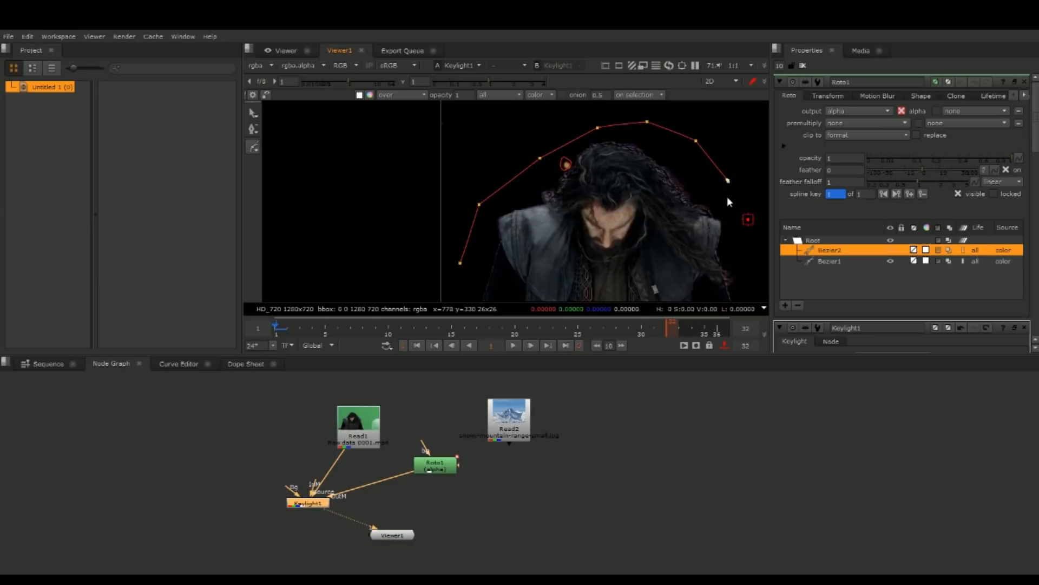
{"action": "middle_click_drag", "start_coordinate": [730, 199], "coordinate": [626, 176]}
{"action": "left_click", "coordinate": [636, 233]}
{"action": "left_click", "coordinate": [657, 285]}
{"action": "middle_click_drag", "start_coordinate": [661, 287], "coordinate": [681, 197]}
{"action": "left_click", "coordinate": [671, 260]}
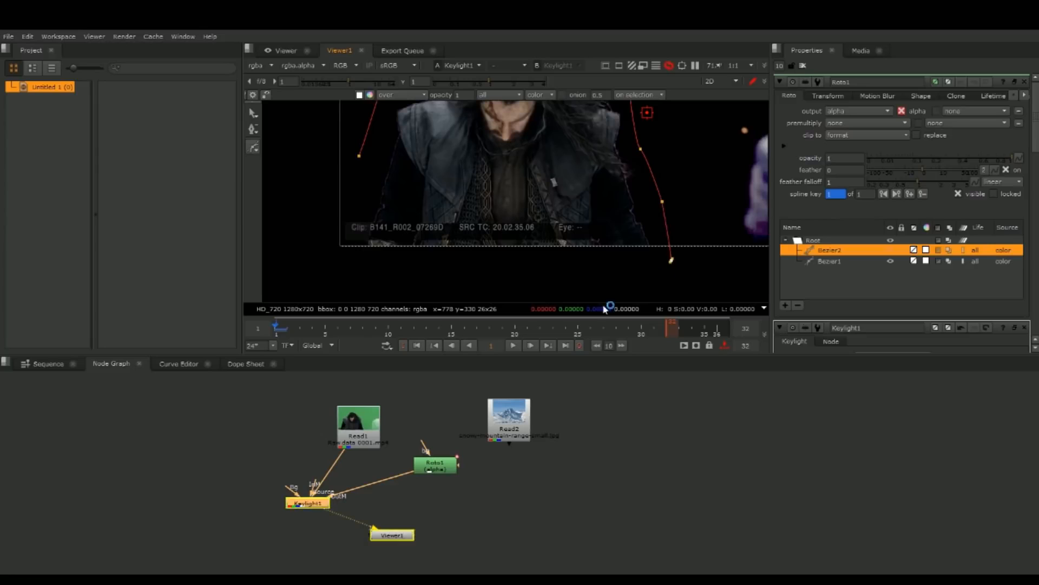
{"action": "left_click_drag", "start_coordinate": [348, 274], "coordinate": [352, 265]}
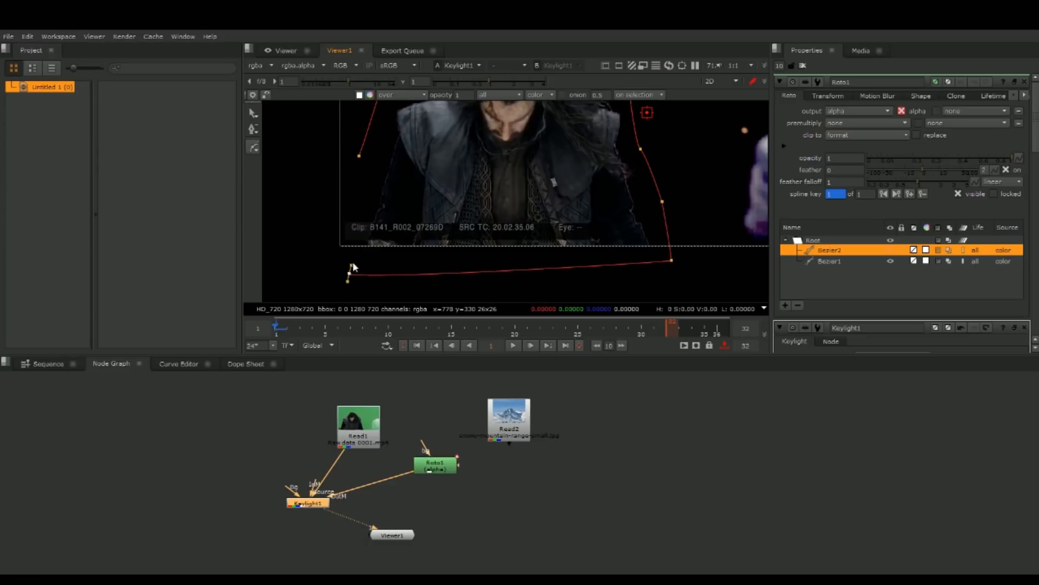
{"action": "left_click", "coordinate": [359, 156]}
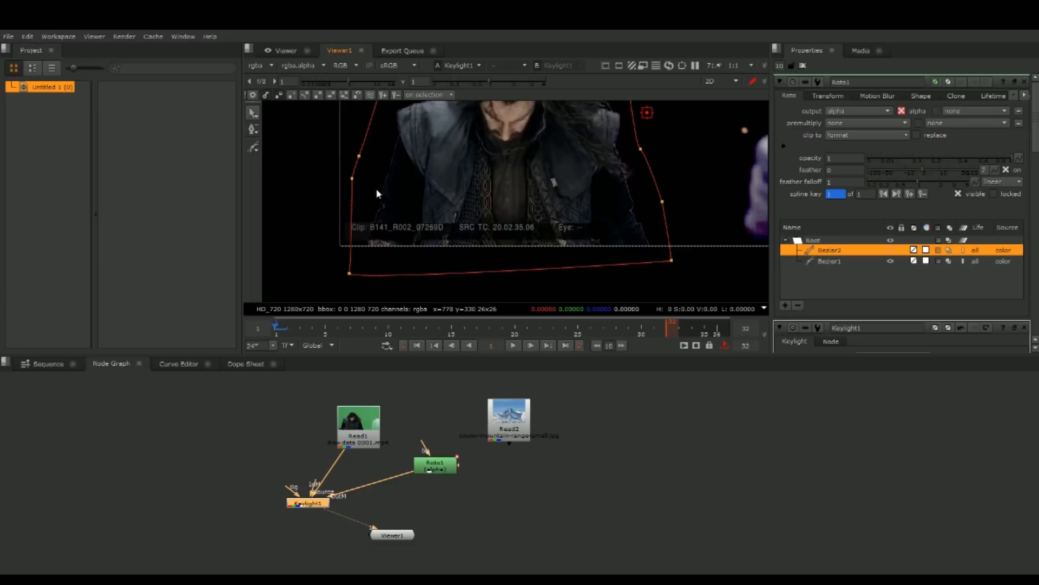
Step: Adjust the lower points of the man's outline at frame 1 and refit its upper points at frame 5
{"action": "left_click_drag", "start_coordinate": [349, 273], "coordinate": [346, 253]}
{"action": "left_click_drag", "start_coordinate": [672, 261], "coordinate": [669, 249]}
{"action": "left_click_drag", "start_coordinate": [662, 201], "coordinate": [666, 213]}
{"action": "left_click", "coordinate": [326, 327]}
{"action": "left_click_drag", "start_coordinate": [640, 149], "coordinate": [644, 145]}
{"action": "middle_click_drag", "start_coordinate": [546, 130], "coordinate": [581, 240]}
{"action": "left_click_drag", "start_coordinate": [513, 133], "coordinate": [509, 116]}
Step: At frame 10, refit the head and shoulder points of the man's outline to his new pose
{"action": "left_click", "coordinate": [388, 327]}
{"action": "left_click_drag", "start_coordinate": [473, 162], "coordinate": [469, 155]}
{"action": "left_click_drag", "start_coordinate": [579, 125], "coordinate": [562, 115]}
{"action": "left_click_drag", "start_coordinate": [628, 145], "coordinate": [592, 140]}
{"action": "left_click_drag", "start_coordinate": [660, 184], "coordinate": [636, 183]}
{"action": "mouse_move", "coordinate": [644, 285]}
{"action": "middle_mouse_down"}
{"action": "mouse_move", "coordinate": [643, 180]}
{"action": "mouse_move", "coordinate": [634, 292]}
{"action": "middle_mouse_up"}
Step: Adjust the man's outline to follow his movement at frames 15 and 20
{"action": "left_click", "coordinate": [451, 327]}
{"action": "left_click_drag", "start_coordinate": [542, 136], "coordinate": [542, 129]}
{"action": "middle_click_drag", "start_coordinate": [644, 266], "coordinate": [582, 115]}
{"action": "left_click", "coordinate": [515, 327]}
{"action": "middle_click_drag", "start_coordinate": [378, 131], "coordinate": [498, 239]}
{"action": "left_click_drag", "start_coordinate": [489, 240], "coordinate": [491, 233]}
{"action": "middle_click_drag", "start_coordinate": [557, 130], "coordinate": [548, 203]}
{"action": "left_click_drag", "start_coordinate": [586, 156], "coordinate": [589, 160]}
{"action": "middle_click_drag", "start_coordinate": [717, 274], "coordinate": [583, 139]}
Step: At frame 25, pull in the side points beside the white figure and adjust the outline above the man's head
{"action": "left_click", "coordinate": [578, 327]}
{"action": "left_click_drag", "start_coordinate": [656, 269], "coordinate": [623, 276]}
{"action": "left_click_drag", "start_coordinate": [653, 234], "coordinate": [627, 232]}
{"action": "left_click_drag", "start_coordinate": [631, 166], "coordinate": [615, 165]}
{"action": "middle_click_drag", "start_coordinate": [547, 132], "coordinate": [579, 234]}
{"action": "left_click_drag", "start_coordinate": [546, 128], "coordinate": [480, 129]}
{"action": "middle_click_drag", "start_coordinate": [607, 244], "coordinate": [594, 190]}
Step: At frame 30, adjust the man's outline above his head to fit his pose
{"action": "left_click", "coordinate": [642, 327]}
{"action": "middle_click_drag", "start_coordinate": [667, 219], "coordinate": [679, 261]}
{"action": "left_click_drag", "start_coordinate": [541, 120], "coordinate": [536, 121]}
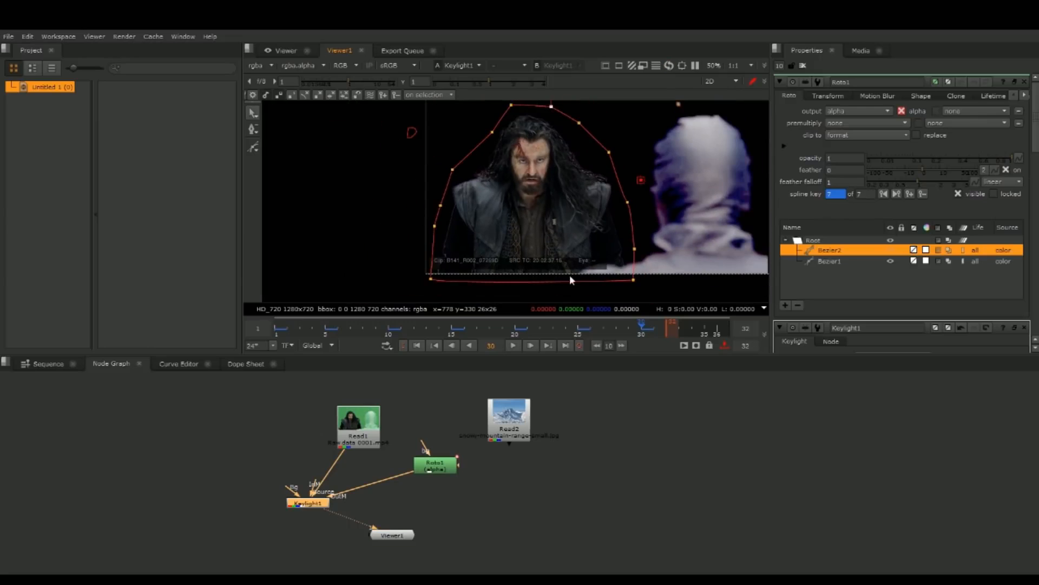
Step: Set Keylight's OutM Component to Inverted Alpha
{"action": "double_click", "coordinate": [296, 504]}
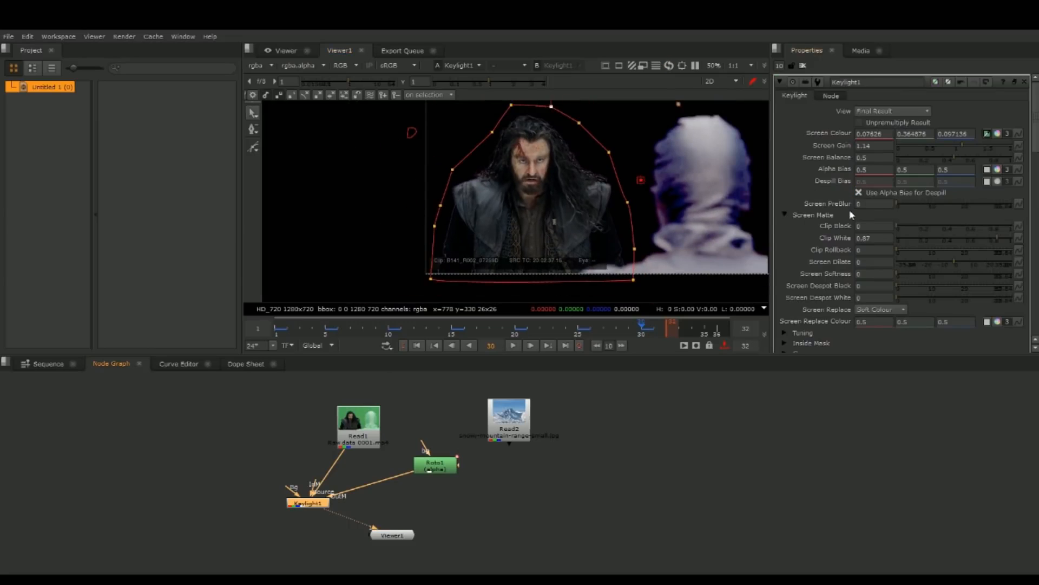
{"action": "scroll", "coordinate": [931, 227], "scroll_direction": "down", "scroll_amount": 5}
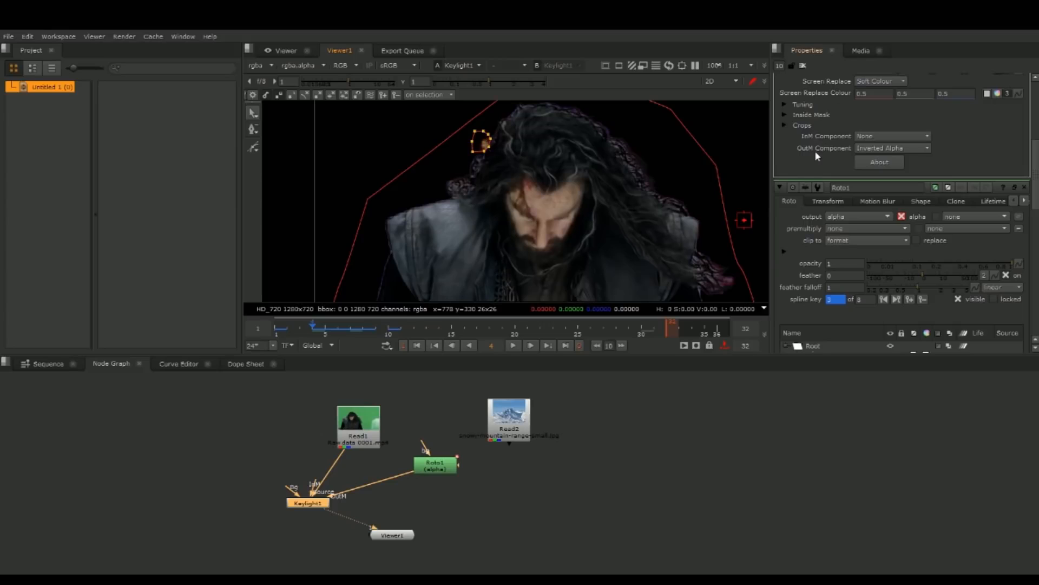
Step: Close all open node properties and reopen the properties of the Roto1 node
{"action": "left_click", "coordinate": [804, 66]}
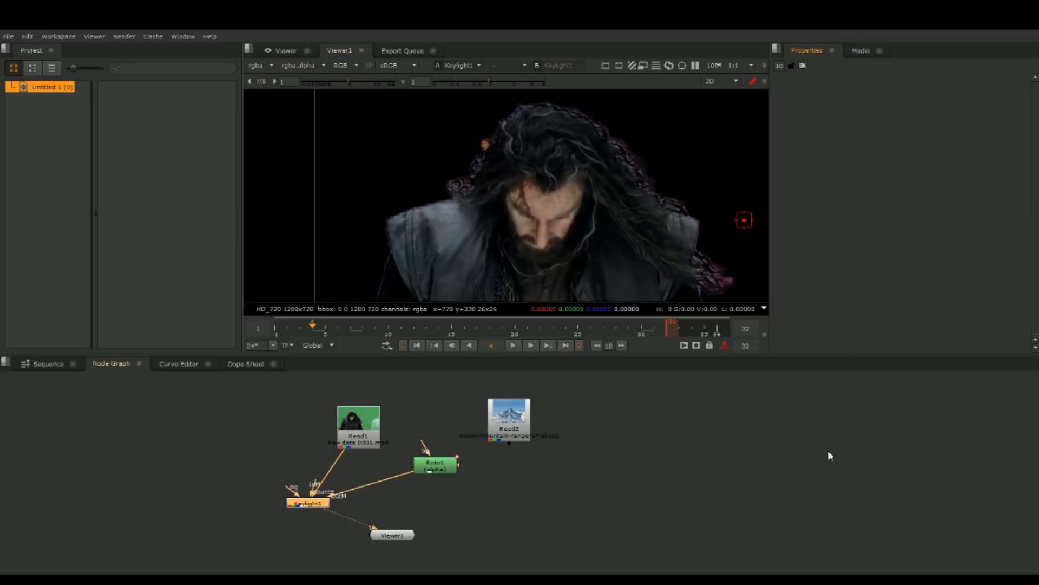
{"action": "double_click", "coordinate": [448, 468]}
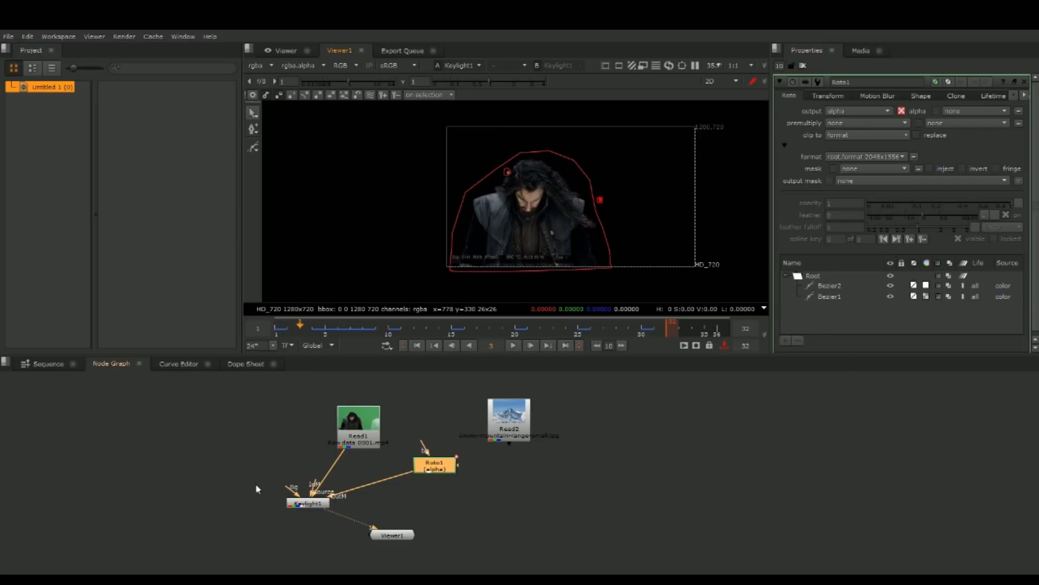
Step: Add a Merge node with the over operation and connect its A input to Keylight1
{"action": "left_click_drag", "start_coordinate": [376, 528], "coordinate": [389, 557]}
{"action": "left_click", "coordinate": [418, 516]}
{"action": "key", "text": "m"}
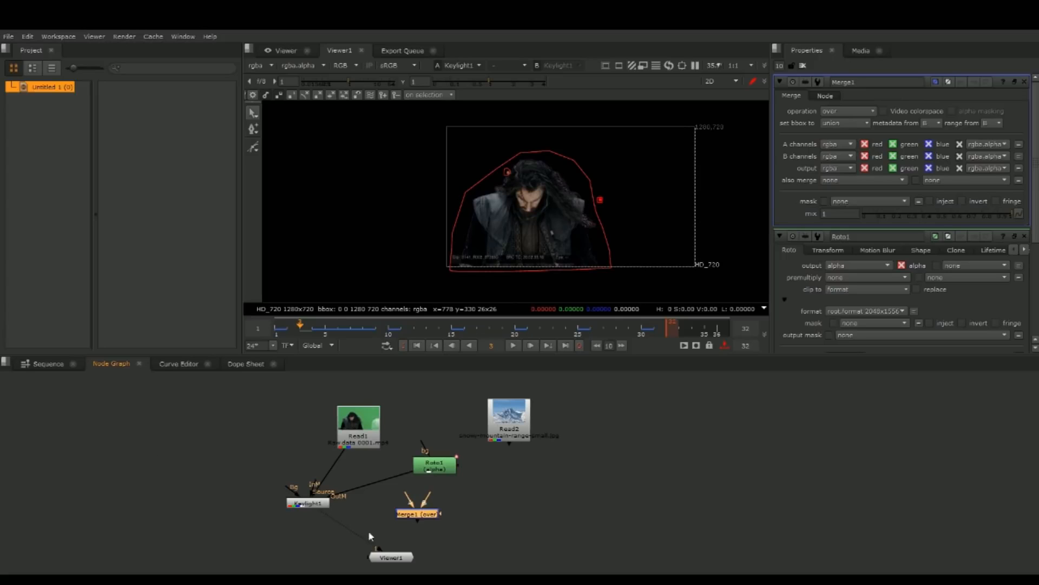
{"action": "left_click_drag", "start_coordinate": [419, 513], "coordinate": [295, 502]}
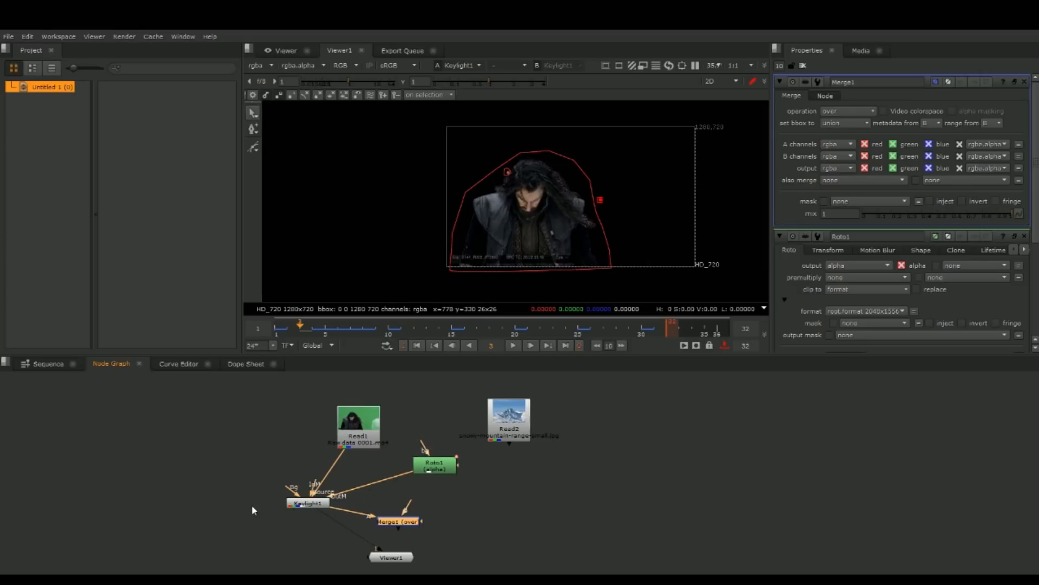
Step: Connect Merge1's B input to the mountain image, tidy the nodes and show the merged result in the viewer
{"action": "left_click_drag", "start_coordinate": [397, 529], "coordinate": [403, 557]}
{"action": "left_click_drag", "start_coordinate": [403, 519], "coordinate": [504, 440]}
{"action": "left_click_drag", "start_coordinate": [433, 470], "coordinate": [391, 484]}
{"action": "left_click_drag", "start_coordinate": [398, 561], "coordinate": [373, 545]}
{"action": "left_click_drag", "start_coordinate": [454, 535], "coordinate": [403, 521]}
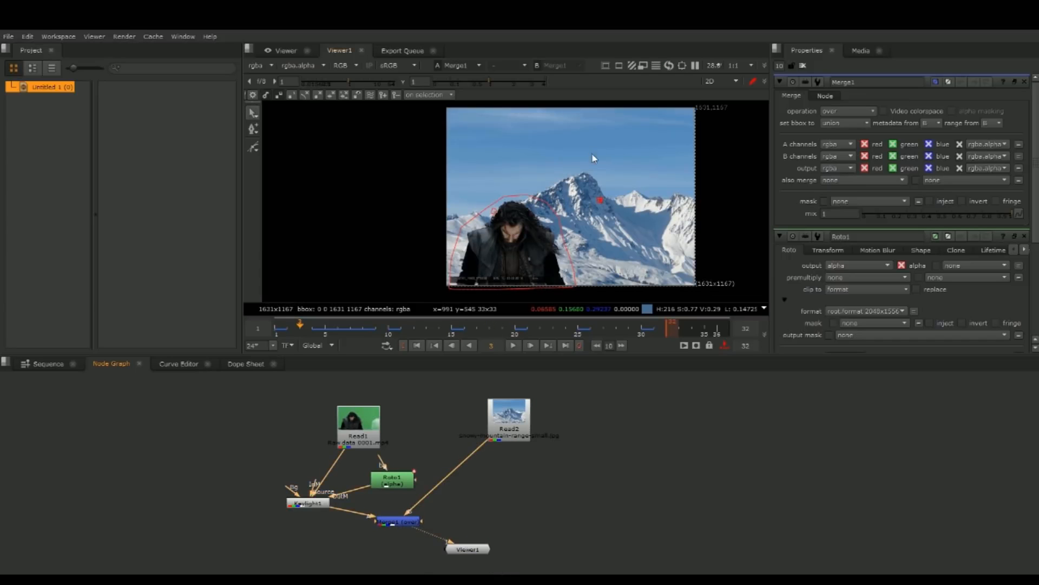
Step: Insert a Reformat node after the mountain image with the output format HD_720 1280x720
{"action": "scroll", "coordinate": [592, 156], "scroll_direction": "up", "scroll_amount": 5}
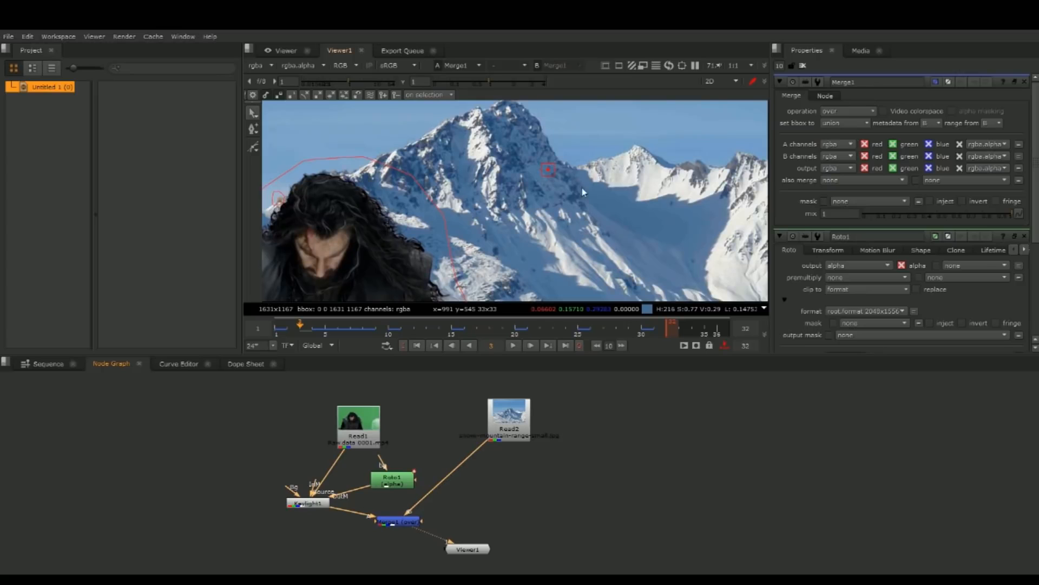
{"action": "middle_click_drag", "start_coordinate": [426, 243], "coordinate": [567, 121]}
{"action": "scroll", "coordinate": [576, 168], "scroll_direction": "up", "scroll_amount": 2}
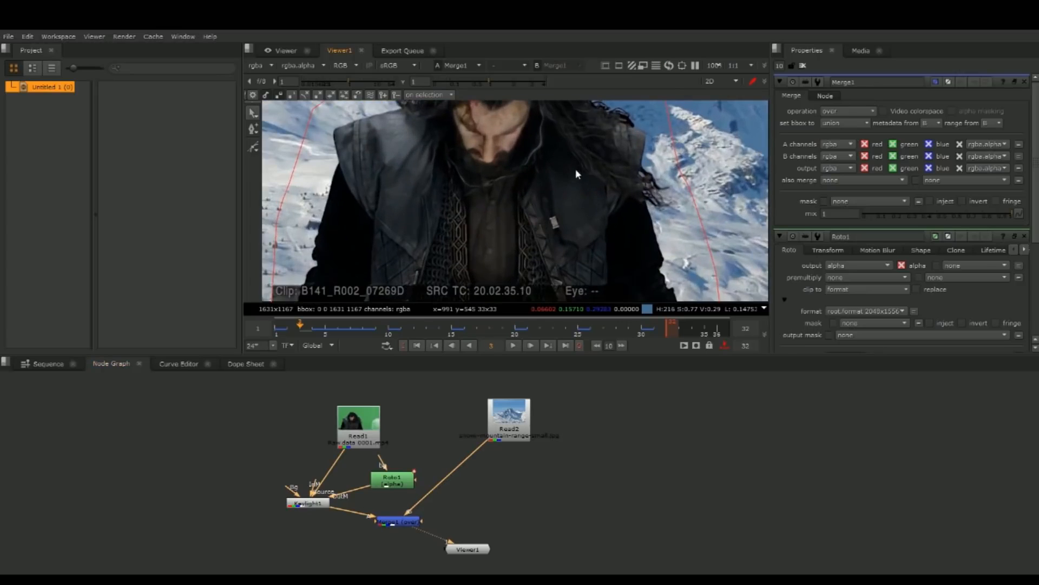
{"action": "scroll", "coordinate": [580, 159], "scroll_direction": "down", "scroll_amount": 2}
{"action": "scroll", "coordinate": [563, 241], "scroll_direction": "down", "scroll_amount": 2}
{"action": "left_click", "coordinate": [509, 419]}
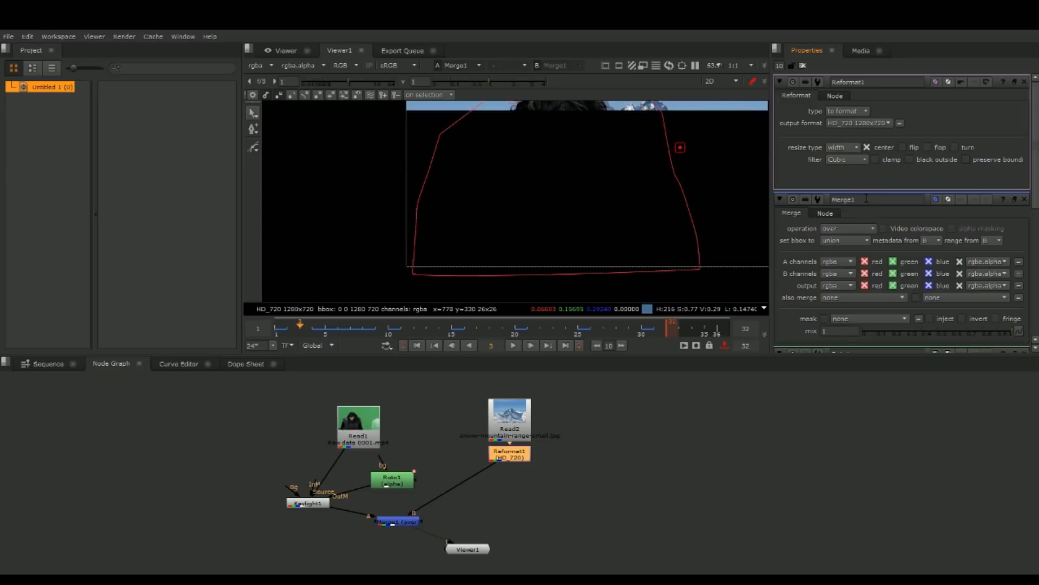
{"action": "middle_click_drag", "start_coordinate": [593, 196], "coordinate": [557, 194]}
{"action": "scroll", "coordinate": [579, 187], "scroll_direction": "down", "scroll_amount": 3}
{"action": "middle_click_drag", "start_coordinate": [647, 193], "coordinate": [641, 185]}
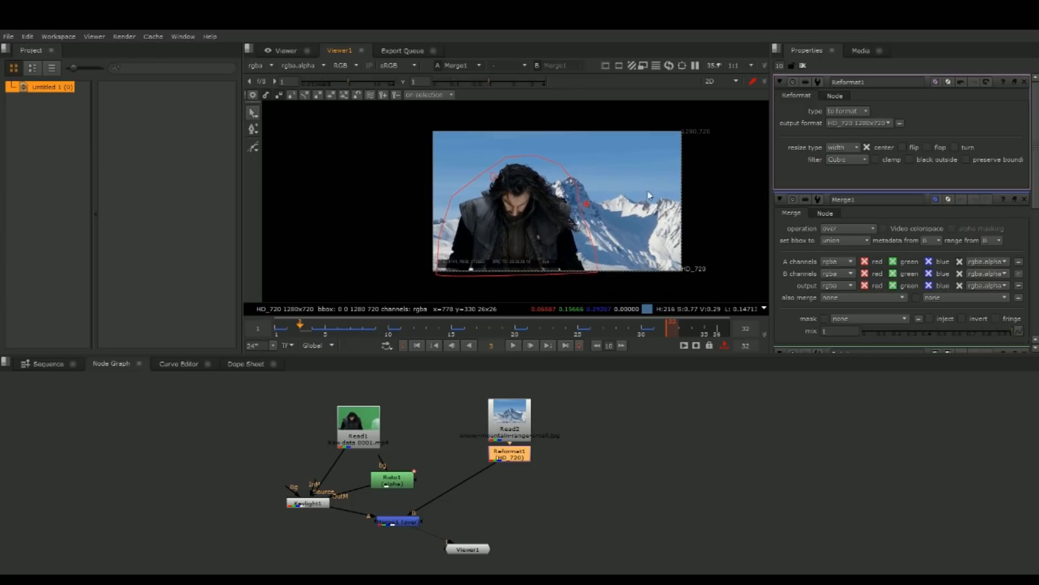
Step: Close all open node properties and move the Keylight and Merge nodes apart to make room between them
{"action": "left_click", "coordinate": [803, 65]}
{"action": "scroll", "coordinate": [595, 191], "scroll_direction": "up", "scroll_amount": 3}
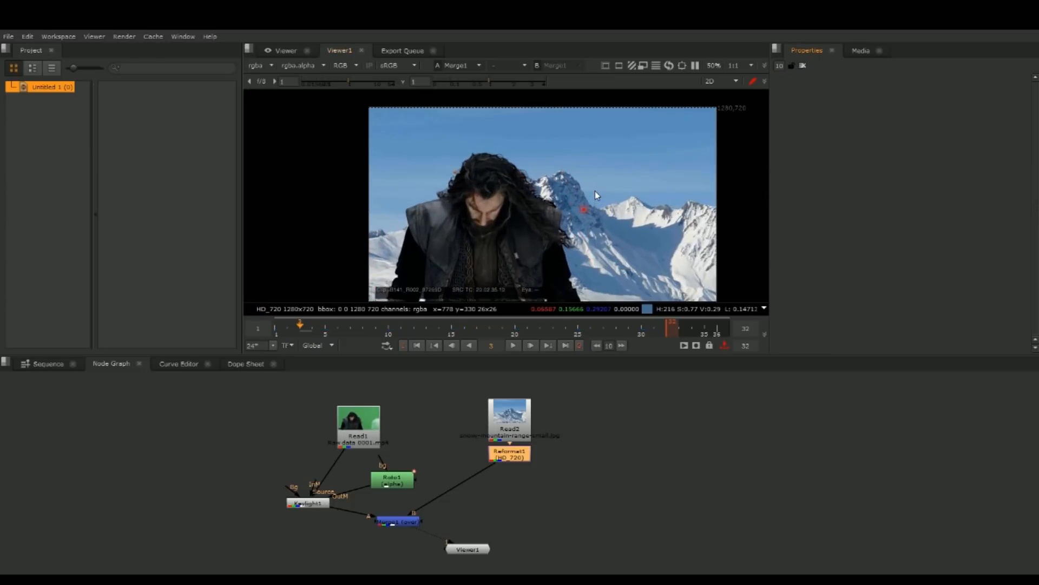
{"action": "left_click", "coordinate": [301, 527]}
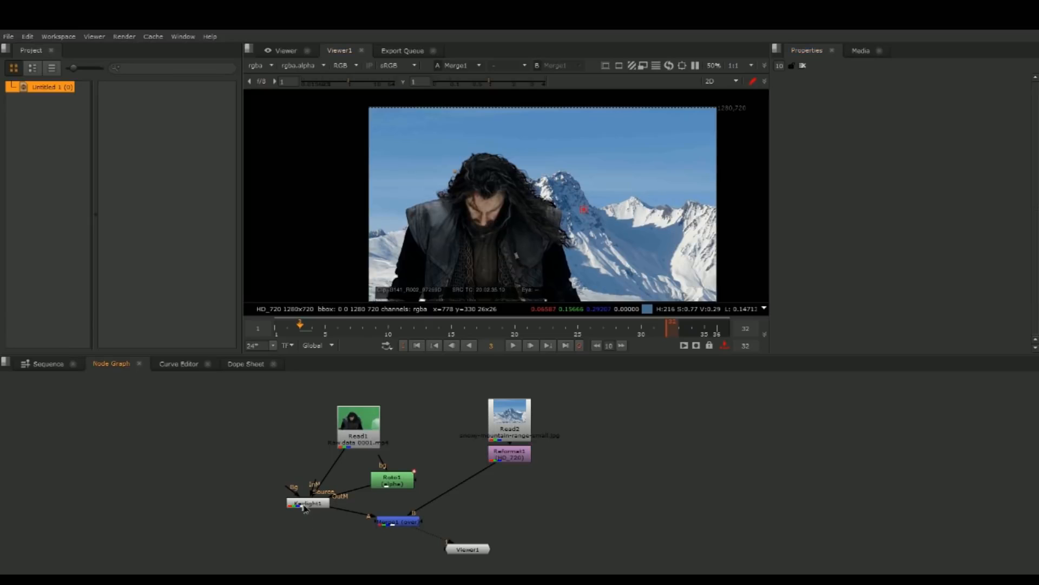
{"action": "left_click_drag", "start_coordinate": [307, 504], "coordinate": [291, 503]}
{"action": "left_click_drag", "start_coordinate": [397, 526], "coordinate": [477, 578]}
{"action": "left_click_drag", "start_coordinate": [434, 509], "coordinate": [449, 542]}
Step: Insert a ColorCorrect node after Keylight1 and tint the man toward a cooler blue with the master gamma
{"action": "left_click", "coordinate": [286, 485]}
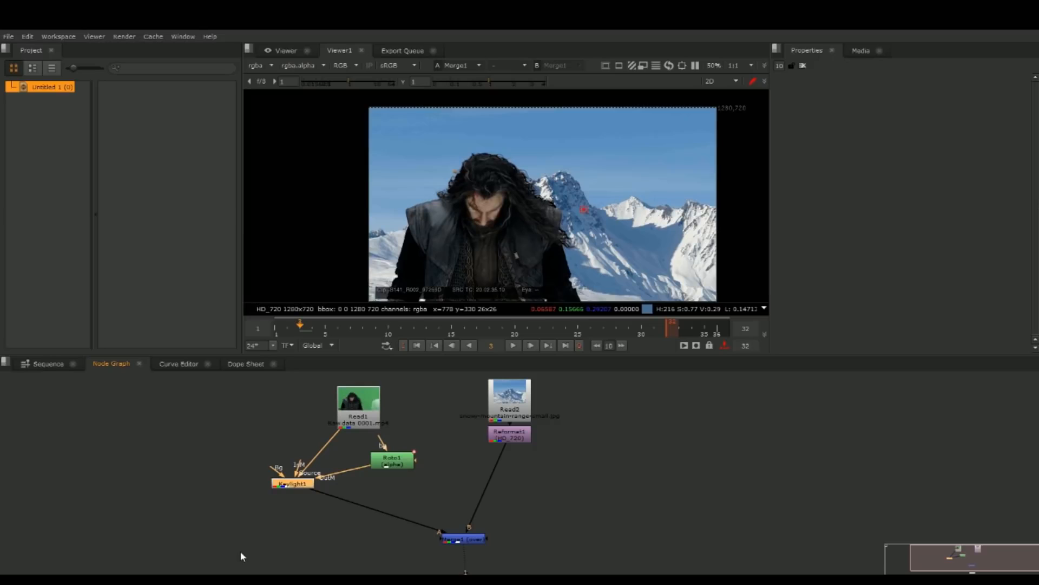
{"action": "key", "text": "c"}
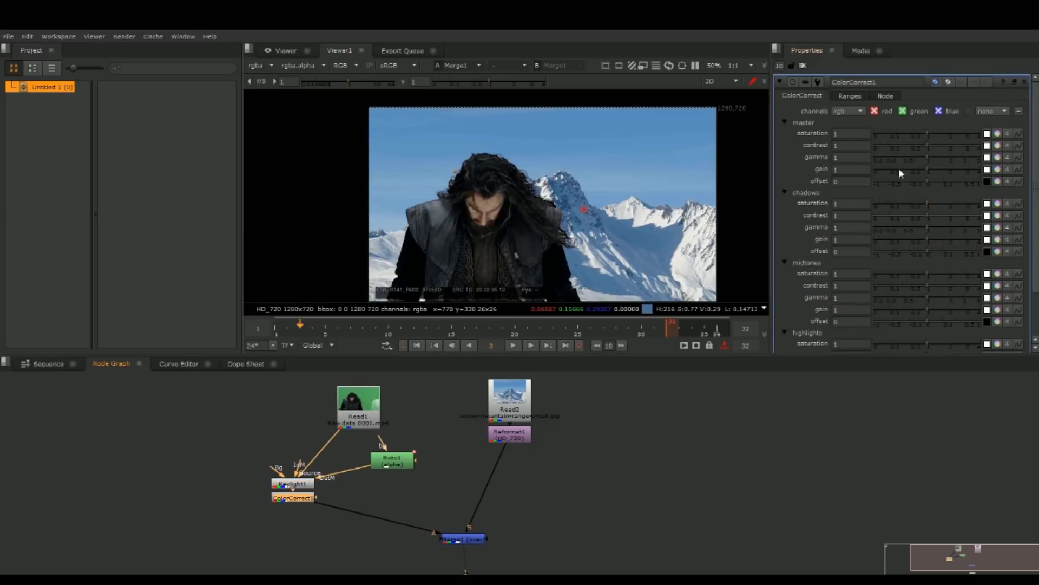
{"action": "left_click", "coordinate": [1008, 158]}
{"action": "left_click_drag", "start_coordinate": [823, 190], "coordinate": [786, 201]}
{"action": "left_click_drag", "start_coordinate": [926, 147], "coordinate": [928, 149]}
{"action": "scroll", "coordinate": [503, 226], "scroll_direction": "up", "scroll_amount": 5}
{"action": "left_click_drag", "start_coordinate": [801, 200], "coordinate": [786, 187]}
{"action": "scroll", "coordinate": [553, 234], "scroll_direction": "down", "scroll_amount": 5}
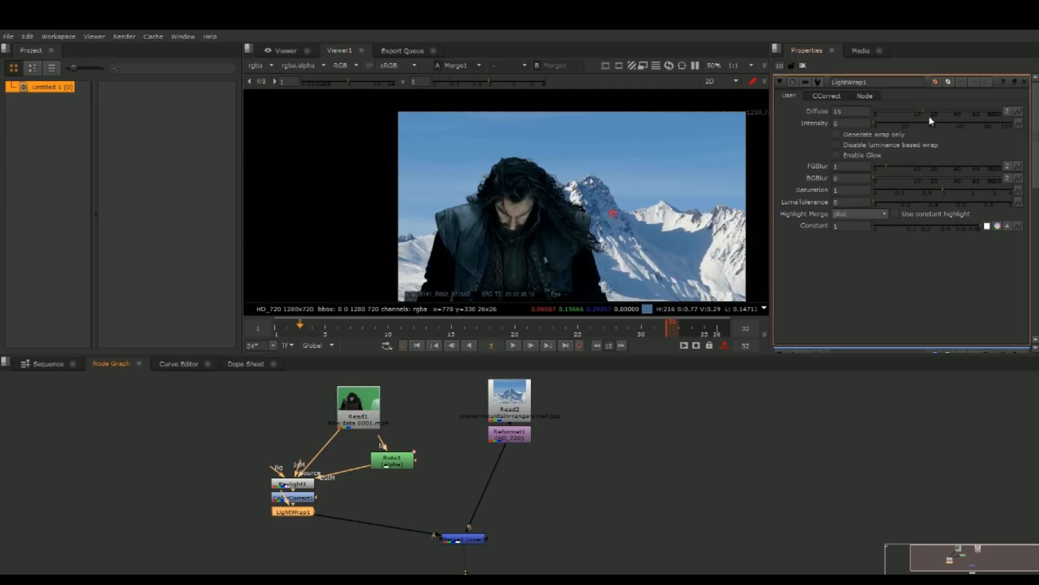
Step: Insert a LightWrap node after ColorCorrect1 and raise its Intensity to 88.5
{"action": "left_click_drag", "start_coordinate": [881, 127], "coordinate": [929, 126]}
{"action": "scroll", "coordinate": [567, 201], "scroll_direction": "up", "scroll_amount": 2}
{"action": "scroll", "coordinate": [529, 171], "scroll_direction": "up", "scroll_amount": 5}
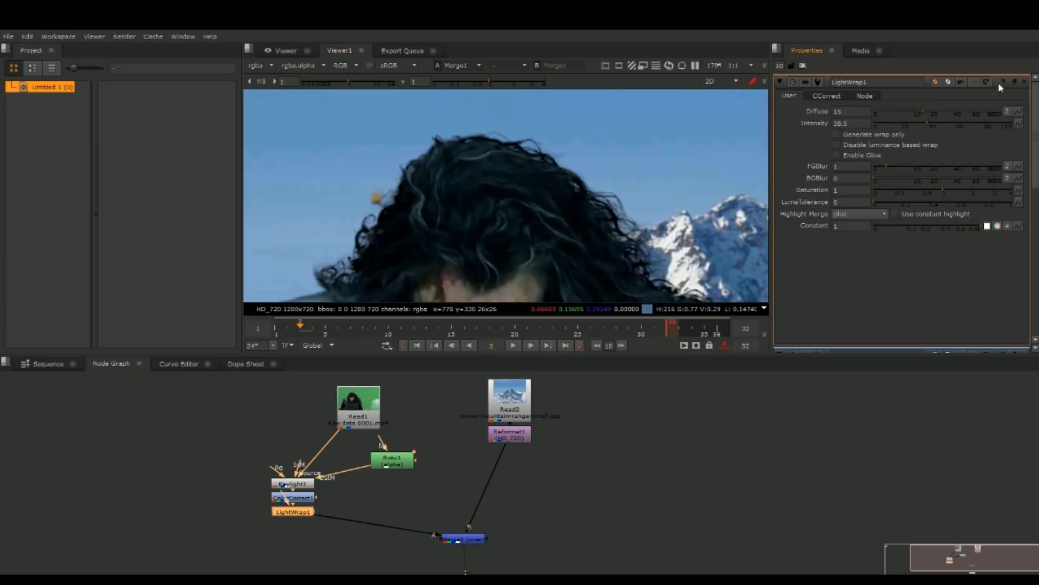
{"action": "left_click_drag", "start_coordinate": [930, 128], "coordinate": [991, 128]}
Step: Connect LightWrap1's B input to Reformat1, move the node clear and inspect the wrap around the man's hair
{"action": "left_click_drag", "start_coordinate": [294, 520], "coordinate": [511, 436]}
{"action": "left_click", "coordinate": [204, 502]}
{"action": "scroll", "coordinate": [563, 200], "scroll_direction": "up", "scroll_amount": 3}
{"action": "scroll", "coordinate": [563, 200], "scroll_direction": "down", "scroll_amount": 3}
{"action": "scroll", "coordinate": [575, 208], "scroll_direction": "down", "scroll_amount": 3}
{"action": "scroll", "coordinate": [578, 210], "scroll_direction": "up", "scroll_amount": 3}
{"action": "scroll", "coordinate": [580, 212], "scroll_direction": "down", "scroll_amount": 3}
{"action": "scroll", "coordinate": [639, 230], "scroll_direction": "up", "scroll_amount": 3}
{"action": "mouse_move", "coordinate": [639, 229]}
{"action": "middle_mouse_down"}
{"action": "mouse_move", "coordinate": [408, 275]}
{"action": "mouse_move", "coordinate": [227, 179]}
{"action": "mouse_move", "coordinate": [477, 238]}
{"action": "mouse_move", "coordinate": [452, 239]}
{"action": "mouse_move", "coordinate": [434, 222]}
{"action": "mouse_move", "coordinate": [525, 183]}
{"action": "mouse_move", "coordinate": [591, 231]}
{"action": "mouse_move", "coordinate": [491, 274]}
{"action": "mouse_move", "coordinate": [670, 176]}
{"action": "mouse_move", "coordinate": [557, 245]}
{"action": "mouse_move", "coordinate": [520, 243]}
{"action": "middle_mouse_up"}
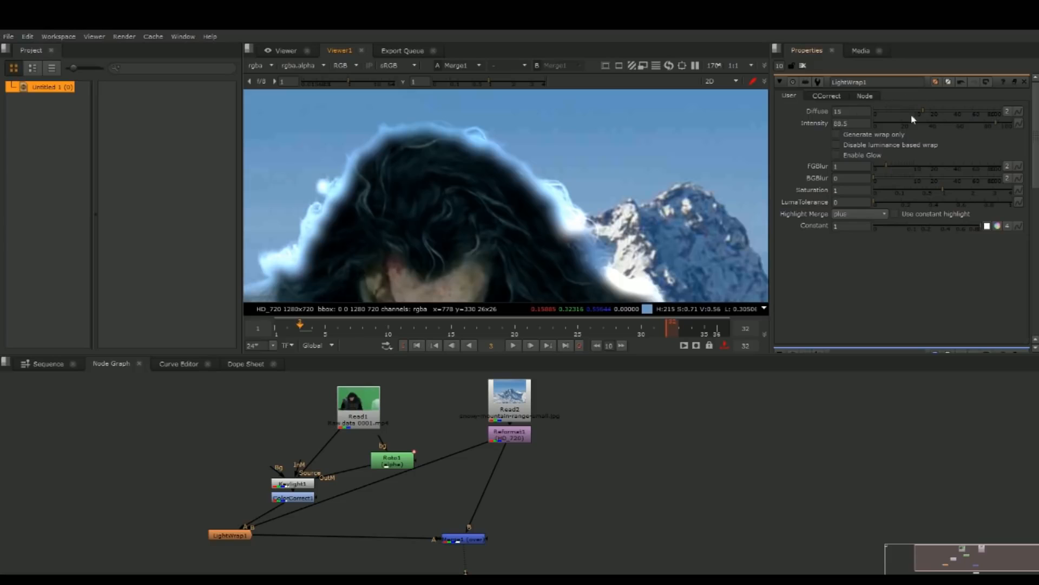
Step: Set LightWrap1's Diffuse to 42 and Intensity to 4, checking the man's jacket and hair edges
{"action": "left_click_drag", "start_coordinate": [921, 111], "coordinate": [881, 134]}
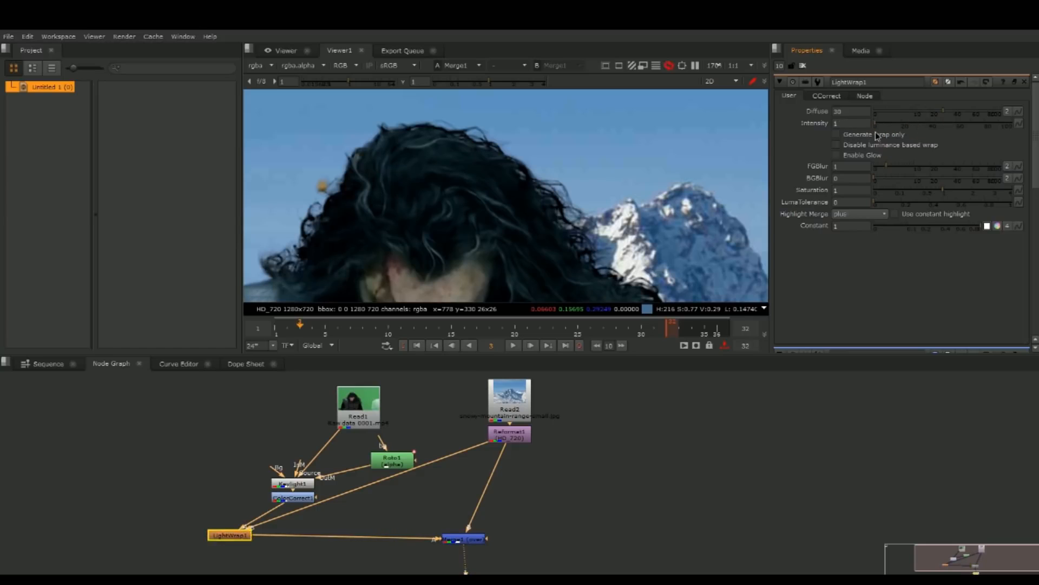
{"action": "middle_click_drag", "start_coordinate": [536, 221], "coordinate": [721, 50]}
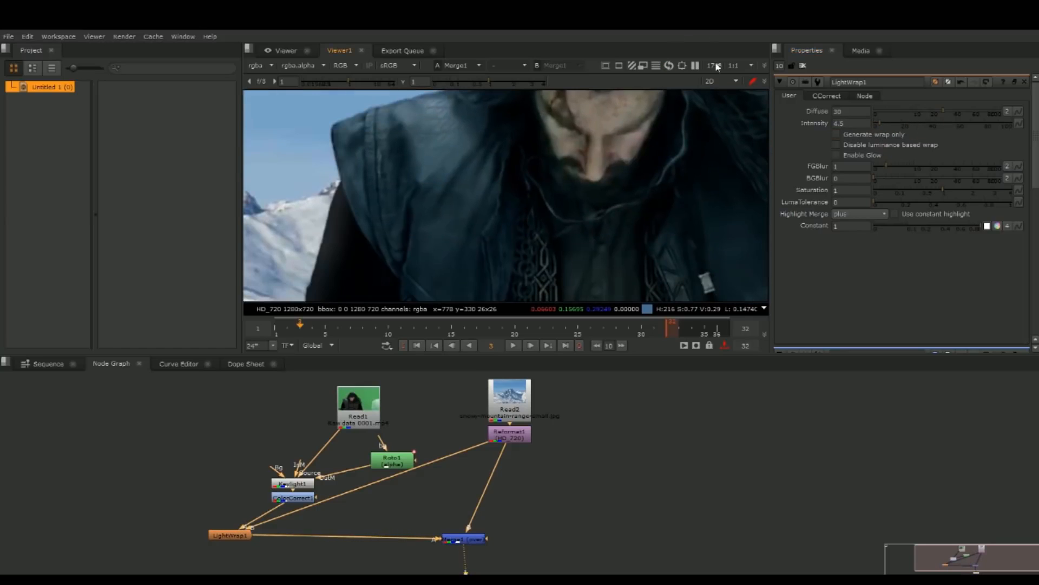
{"action": "middle_click_drag", "start_coordinate": [476, 162], "coordinate": [556, 131]}
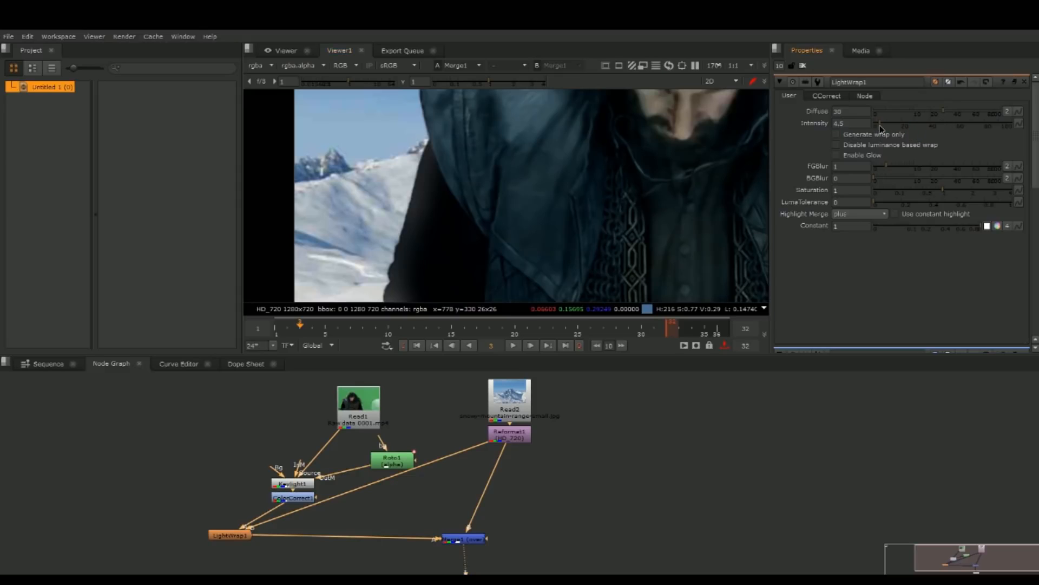
{"action": "left_click_drag", "start_coordinate": [942, 111], "coordinate": [957, 110]}
{"action": "middle_click_drag", "start_coordinate": [680, 129], "coordinate": [588, 207]}
{"action": "scroll", "coordinate": [476, 204], "scroll_direction": "down", "scroll_amount": 4}
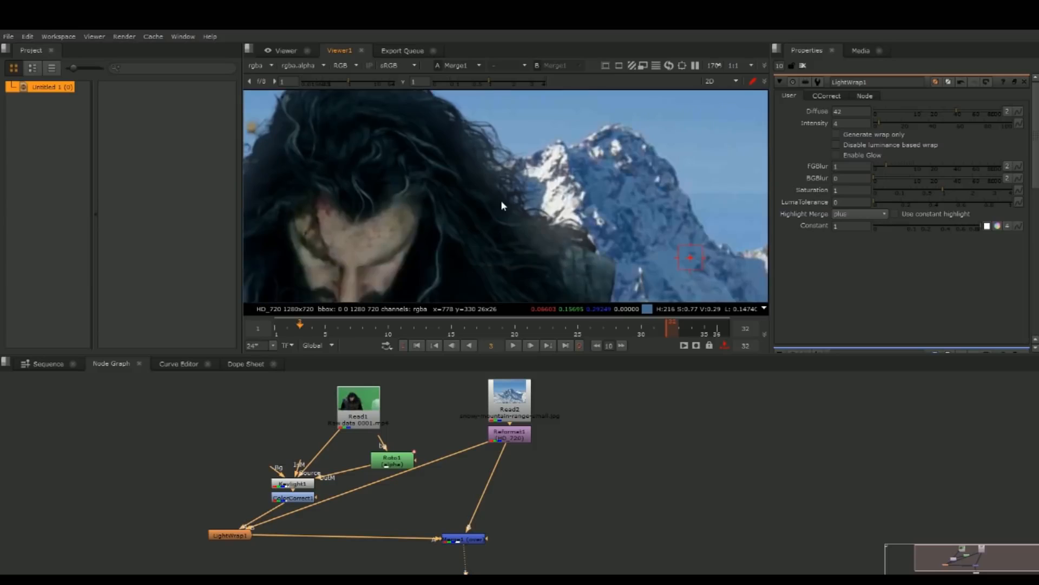
Step: Insert a Blur node after Reformat1 and set its size to 8 to soften the mountain background
{"action": "left_click_drag", "start_coordinate": [514, 410], "coordinate": [515, 384]}
{"action": "left_click_drag", "start_coordinate": [511, 436], "coordinate": [511, 413]}
{"action": "key", "text": "b"}
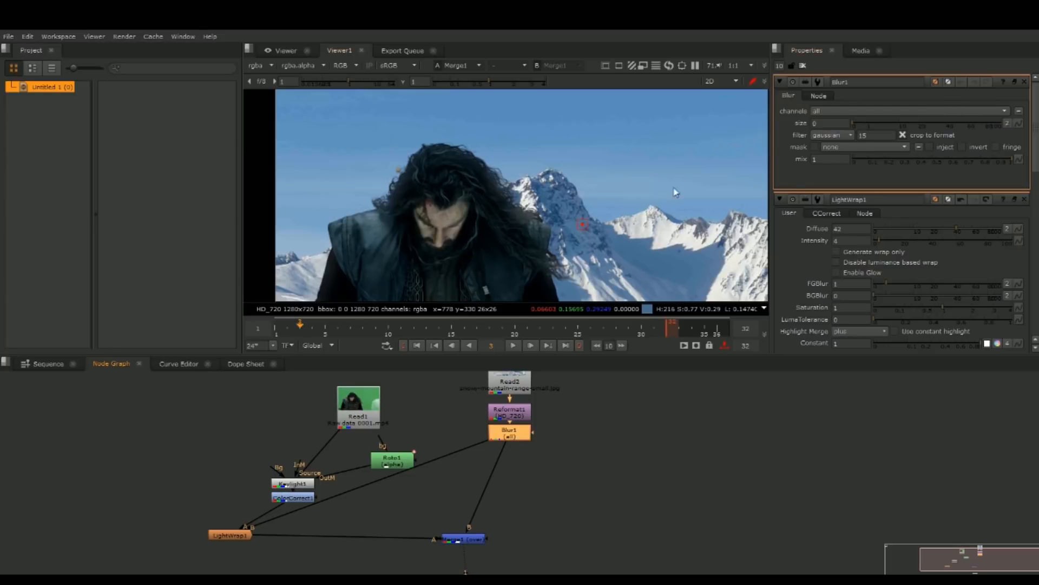
{"action": "scroll", "coordinate": [329, 180], "scroll_direction": "up", "scroll_amount": 3}
{"action": "left_click_drag", "start_coordinate": [881, 124], "coordinate": [896, 124]}
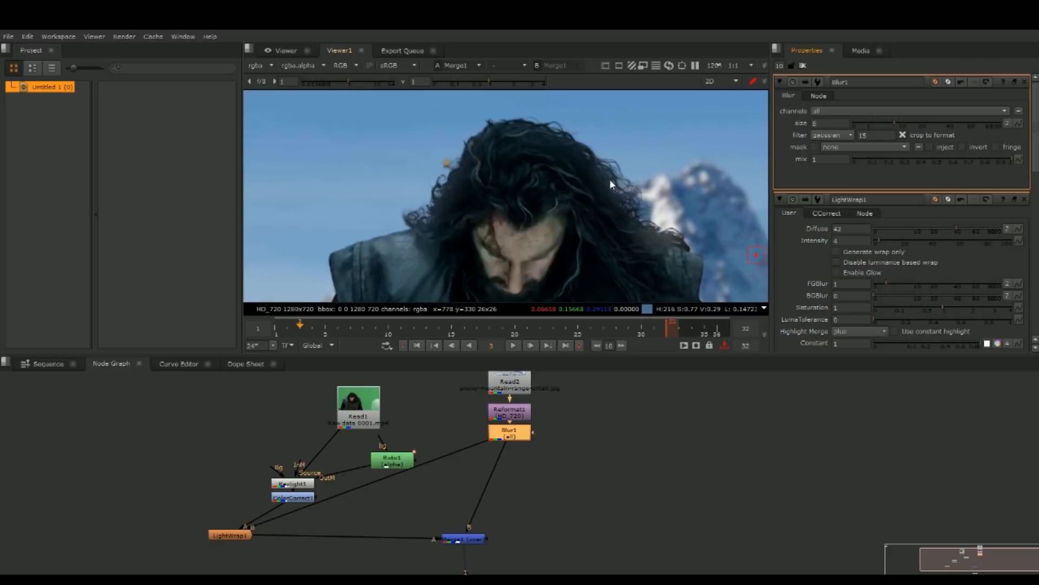
{"action": "scroll", "coordinate": [610, 184], "scroll_direction": "down", "scroll_amount": 5}
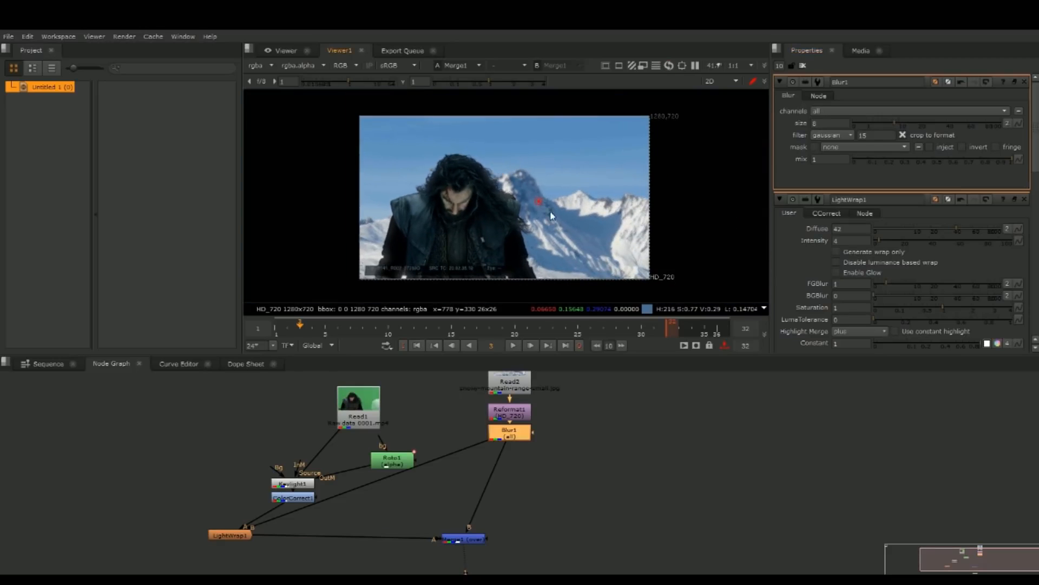
Step: Check the composite at frames 10 and 15, and return to frame 3
{"action": "left_click", "coordinate": [390, 328]}
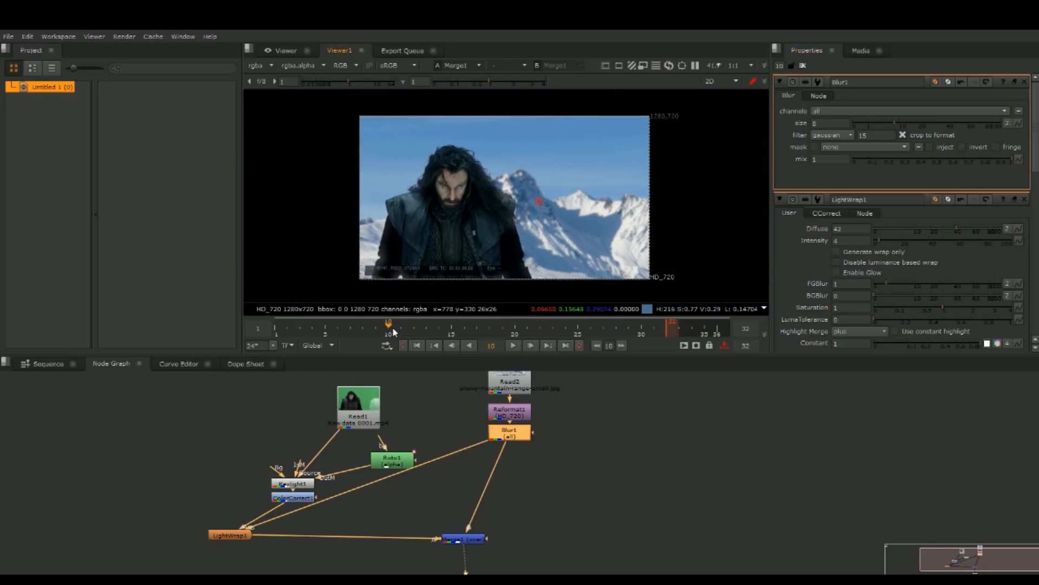
{"action": "left_click", "coordinate": [450, 325]}
{"action": "left_click_drag", "start_coordinate": [346, 327], "coordinate": [301, 351]}
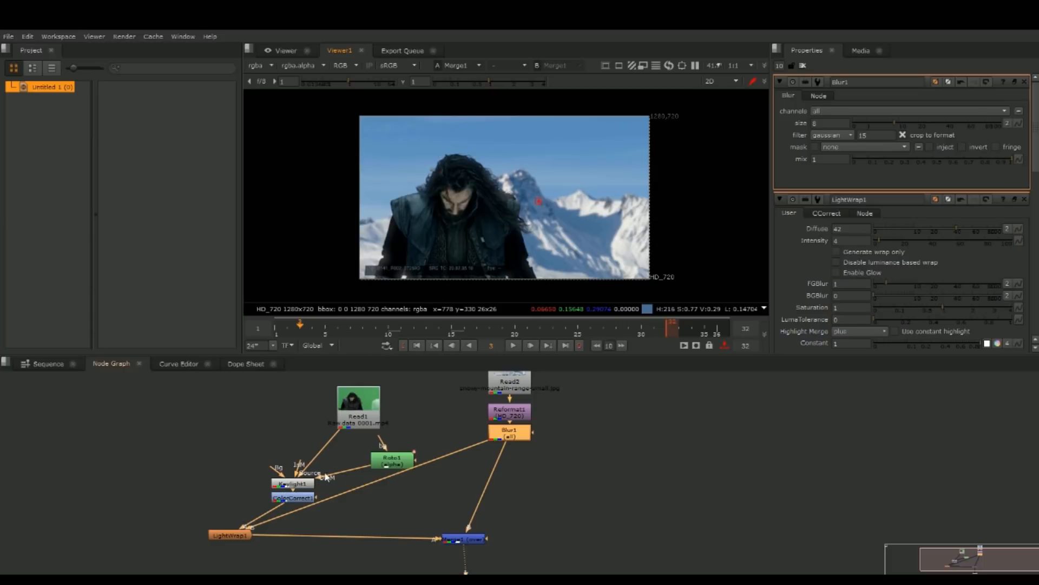
Step: Move the Read1 node and connect the viewer to it to show the original green-screen footage
{"action": "left_click_drag", "start_coordinate": [349, 417], "coordinate": [342, 397]}
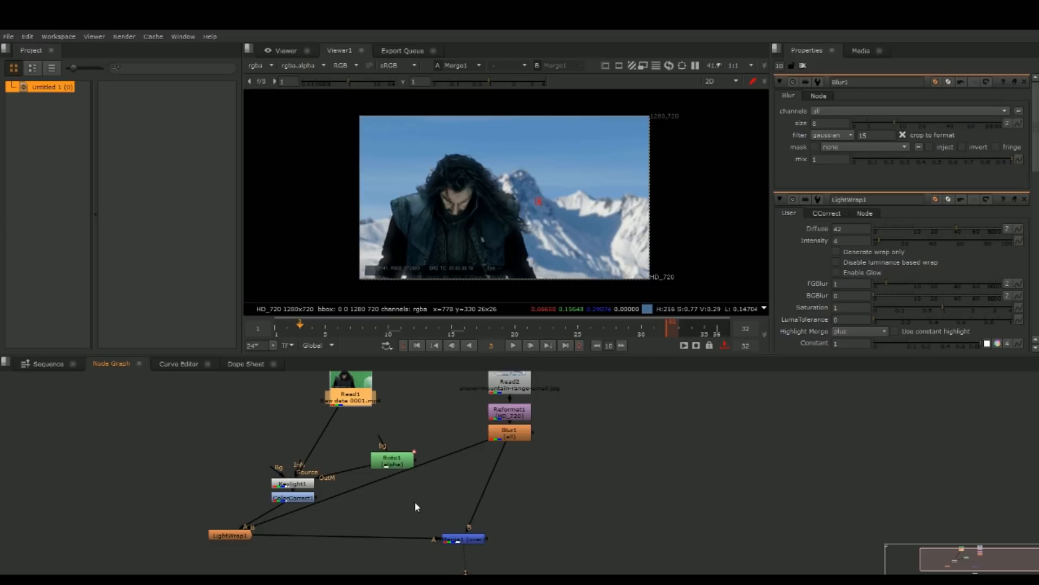
{"action": "middle_click_drag", "start_coordinate": [569, 489], "coordinate": [580, 437]}
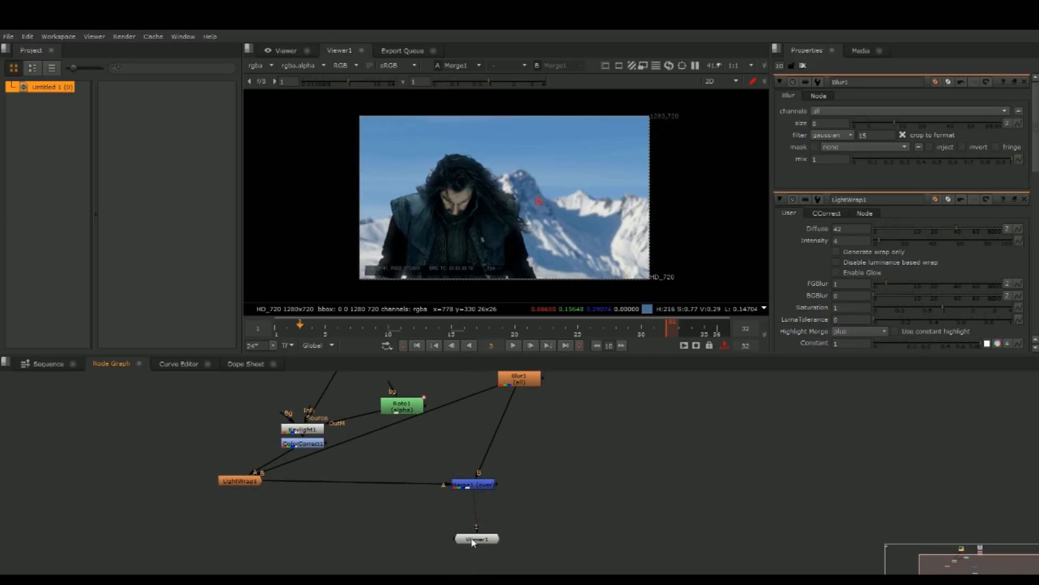
{"action": "left_click_drag", "start_coordinate": [449, 538], "coordinate": [369, 407]}
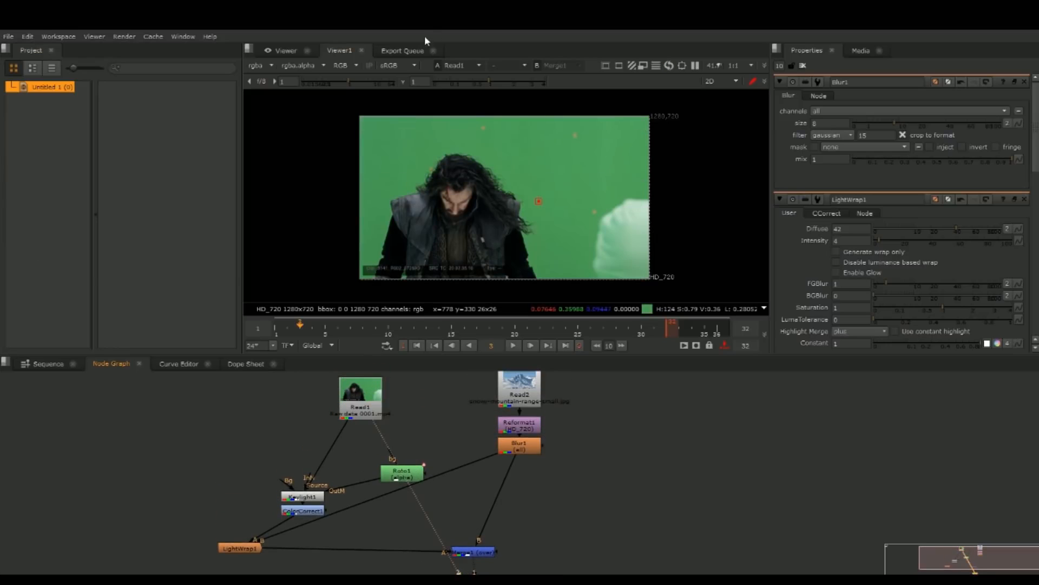
{"action": "scroll", "coordinate": [590, 194], "scroll_direction": "up", "scroll_amount": 3}
{"action": "scroll", "coordinate": [551, 197], "scroll_direction": "down", "scroll_amount": 1}
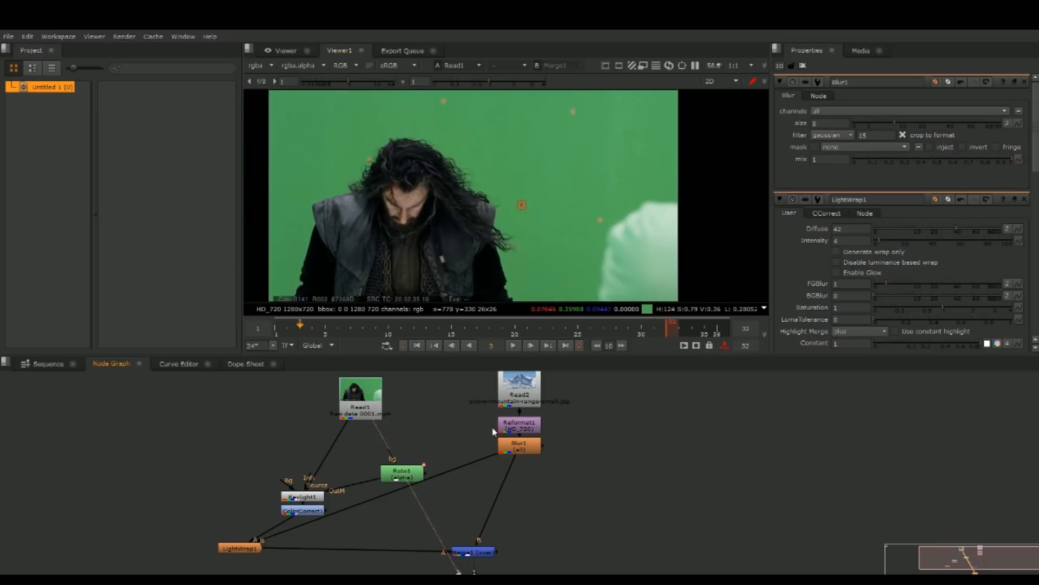
Step: Insert a Tracker node between Read1 and the viewer and go to frame 1
{"action": "left_click_drag", "start_coordinate": [378, 400], "coordinate": [363, 379]}
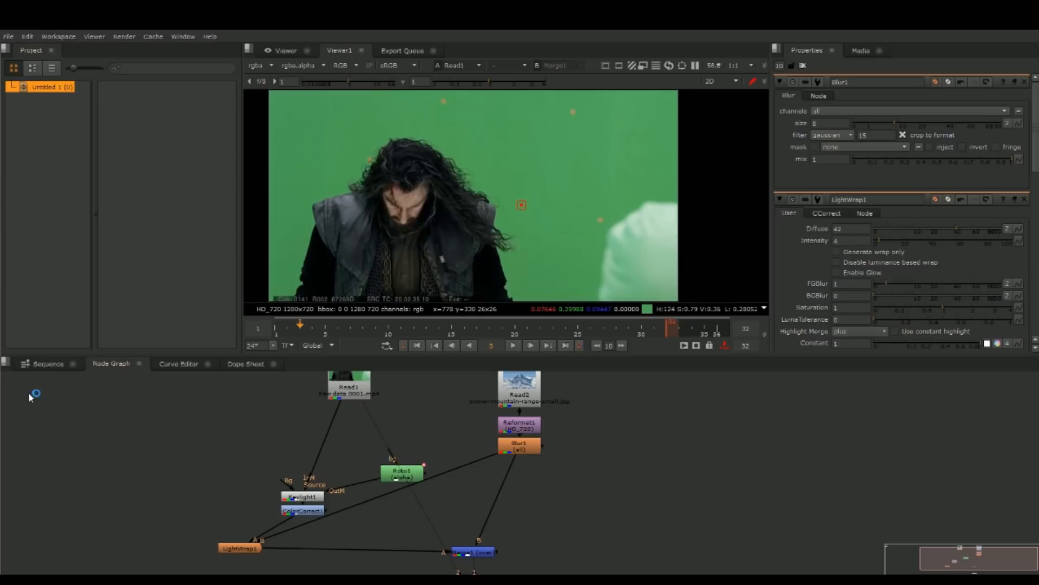
{"action": "left_click_drag", "start_coordinate": [399, 394], "coordinate": [372, 431]}
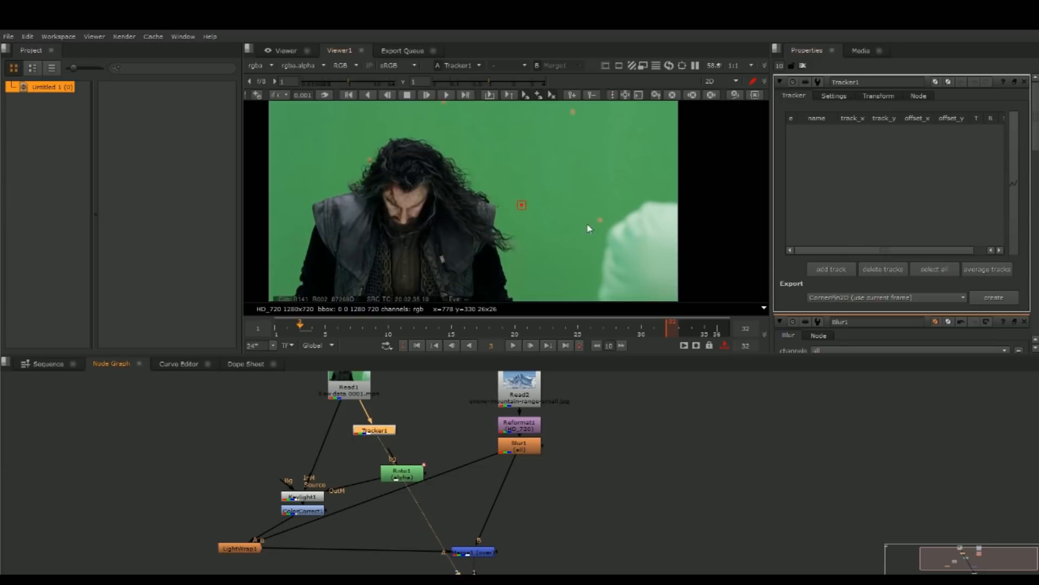
{"action": "scroll", "coordinate": [493, 157], "scroll_direction": "up", "scroll_amount": 5}
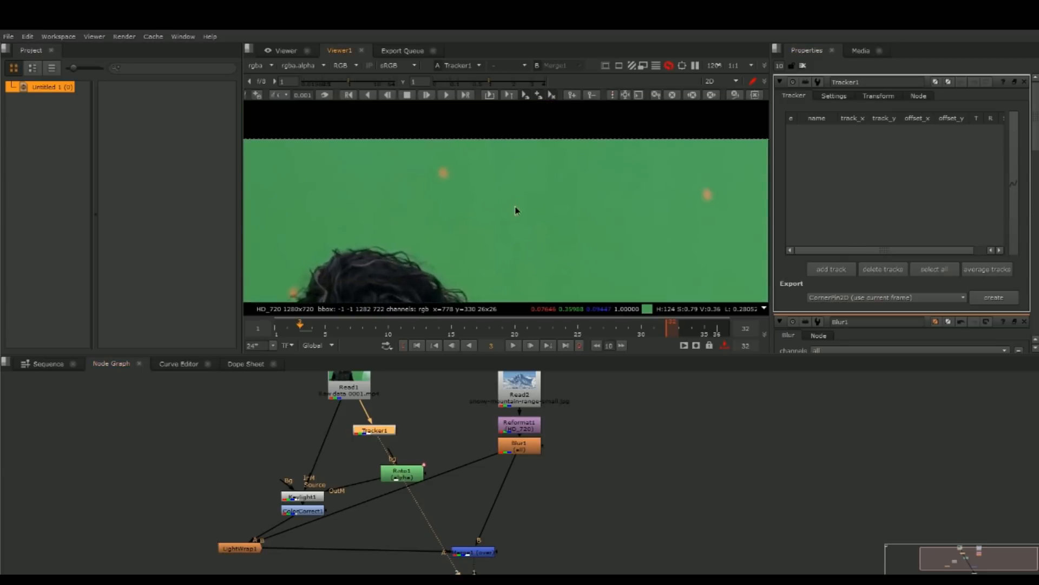
{"action": "scroll", "coordinate": [458, 202], "scroll_direction": "up", "scroll_amount": 3}
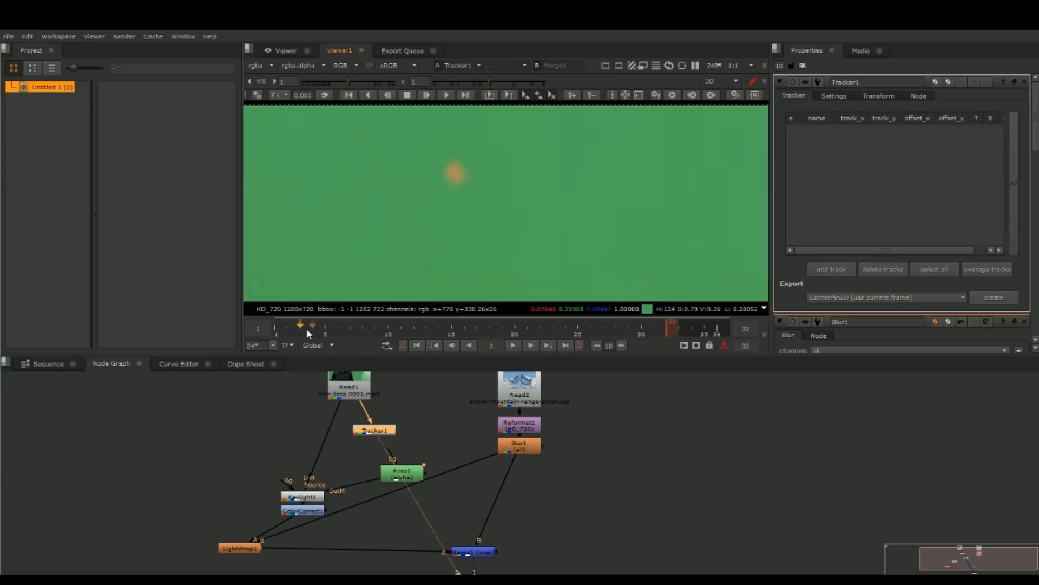
{"action": "left_click_drag", "start_coordinate": [308, 331], "coordinate": [260, 323]}
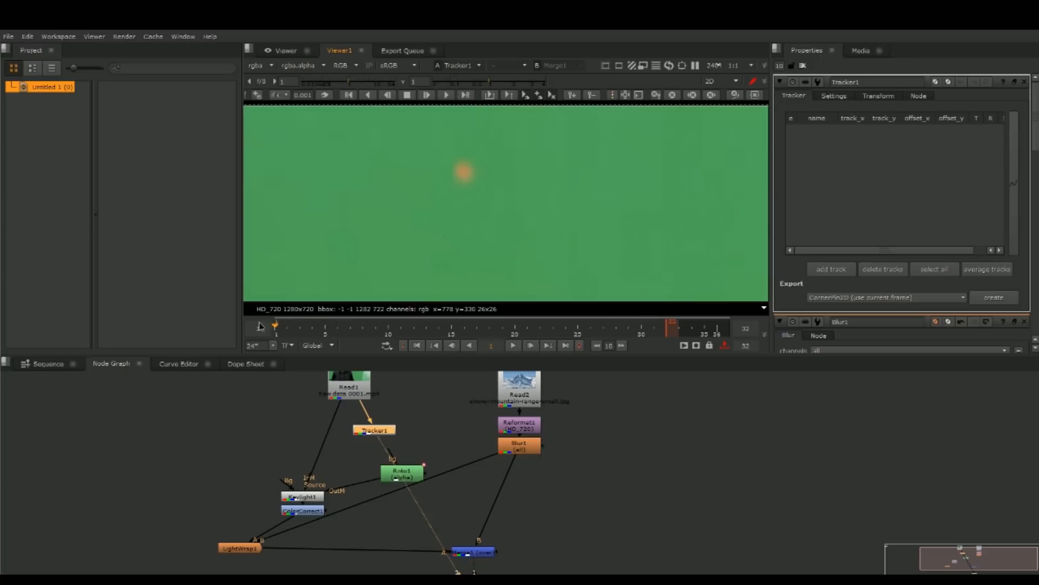
Step: Add a track, place it on the orange marker above the man's head at about x 553, y 670, and track it forward
{"action": "left_click", "coordinate": [841, 269]}
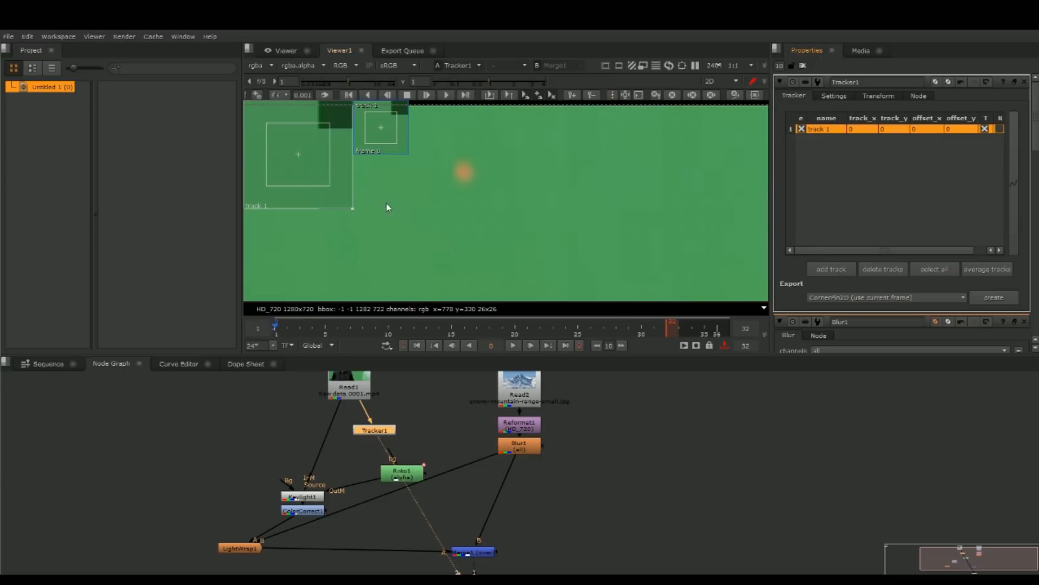
{"action": "scroll", "coordinate": [365, 201], "scroll_direction": "down", "scroll_amount": 8}
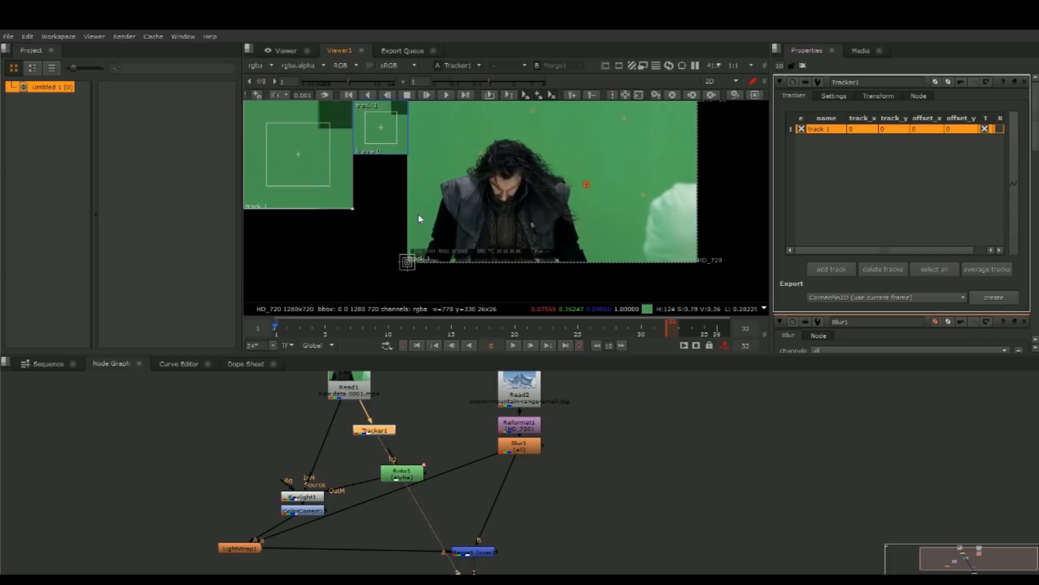
{"action": "scroll", "coordinate": [410, 268], "scroll_direction": "up", "scroll_amount": 5}
{"action": "left_click_drag", "start_coordinate": [380, 267], "coordinate": [627, 127]}
{"action": "middle_click_drag", "start_coordinate": [627, 128], "coordinate": [577, 274]}
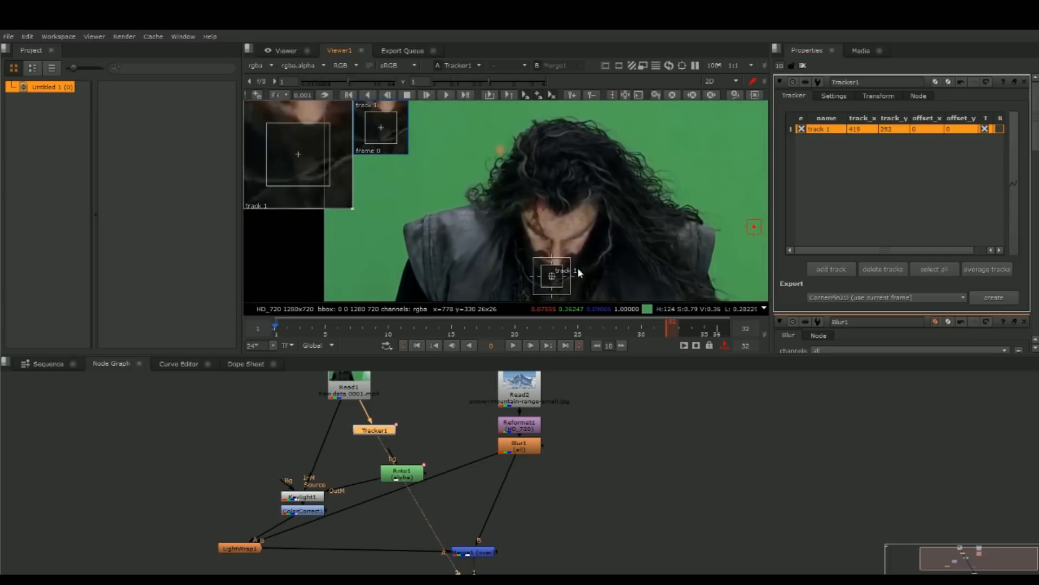
{"action": "left_click_drag", "start_coordinate": [552, 275], "coordinate": [596, 132]}
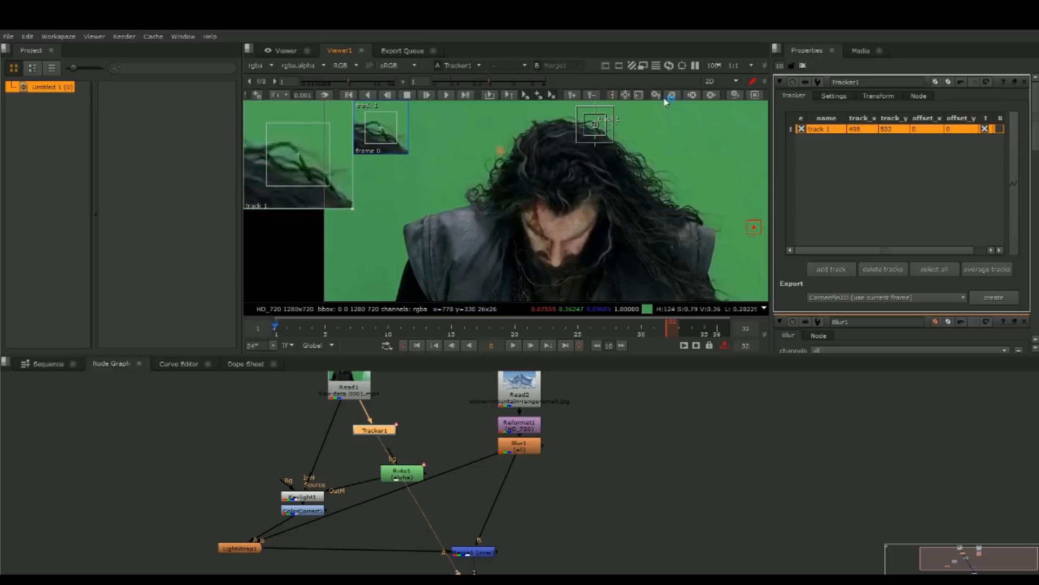
{"action": "middle_click_drag", "start_coordinate": [658, 195], "coordinate": [616, 289]}
{"action": "left_click_drag", "start_coordinate": [564, 227], "coordinate": [588, 149]}
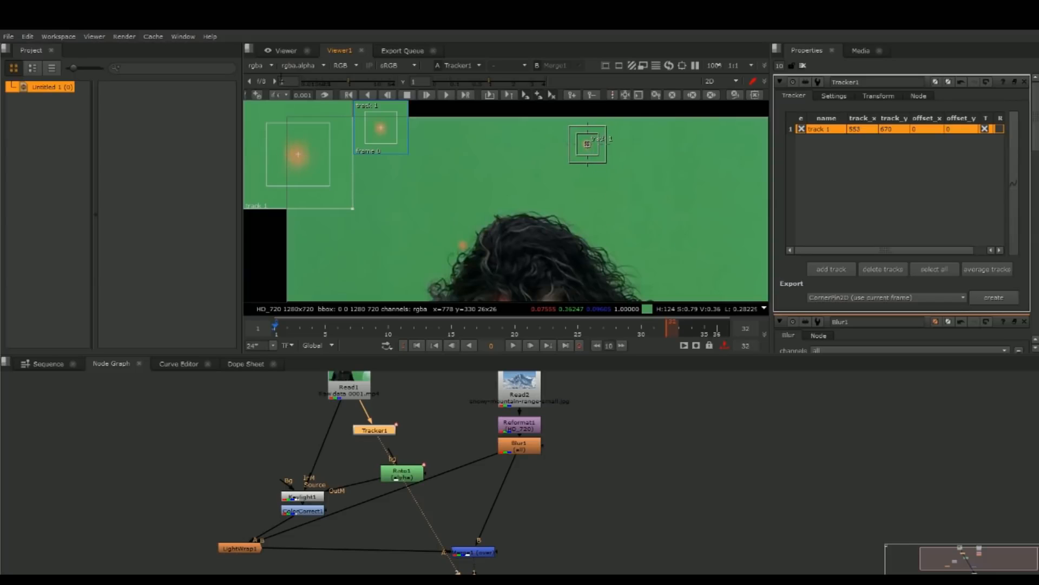
{"action": "left_click", "coordinate": [443, 95]}
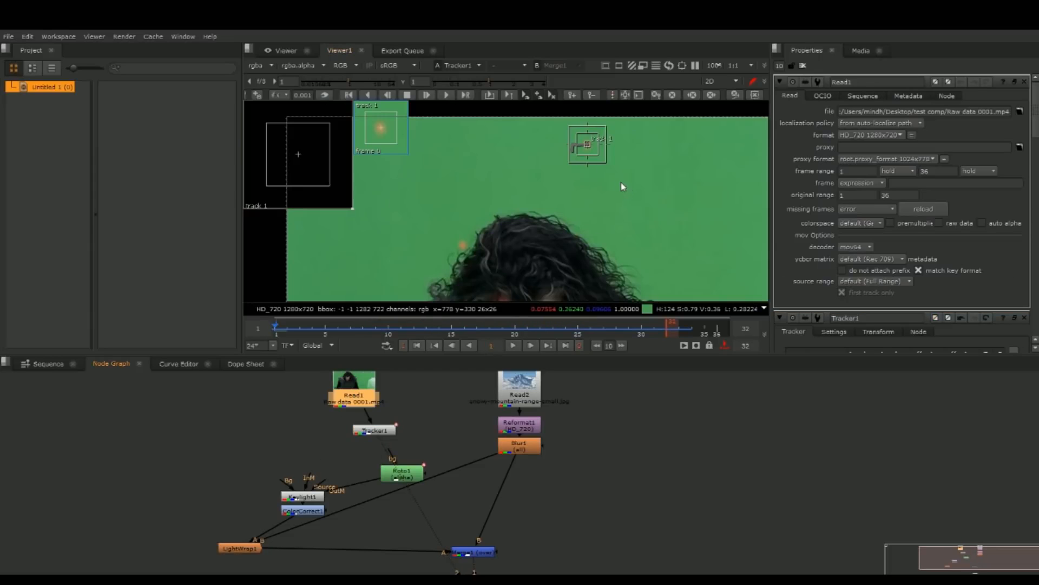
Step: Add a second track in Tracker1, place it on the orange marker at about x 958, y 636, and track it forward
{"action": "middle_click_drag", "start_coordinate": [669, 211], "coordinate": [541, 215]}
{"action": "middle_click_drag", "start_coordinate": [622, 213], "coordinate": [574, 228]}
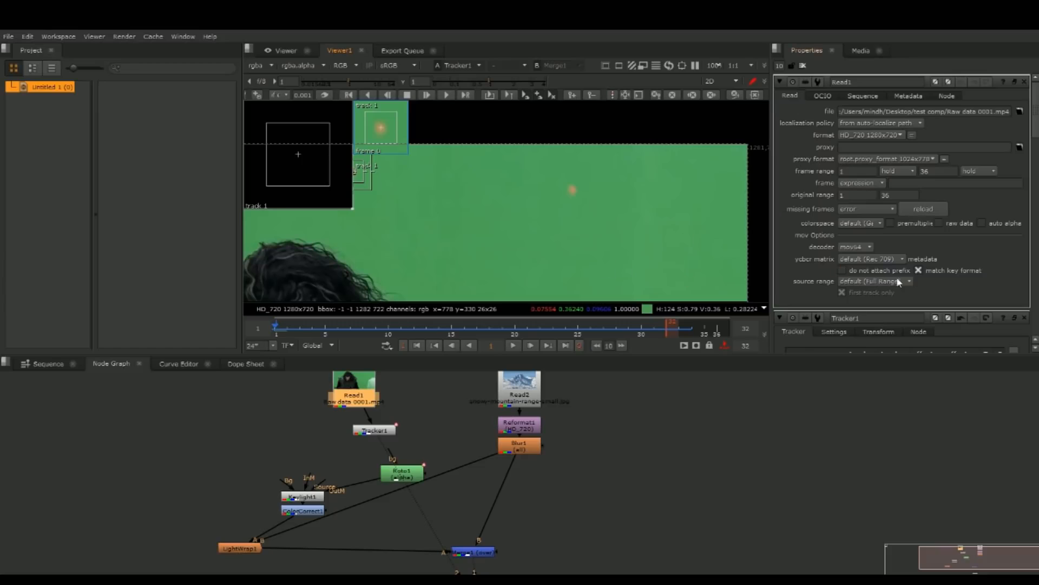
{"action": "left_click_drag", "start_coordinate": [382, 437], "coordinate": [378, 436]}
{"action": "double_click", "coordinate": [378, 432]}
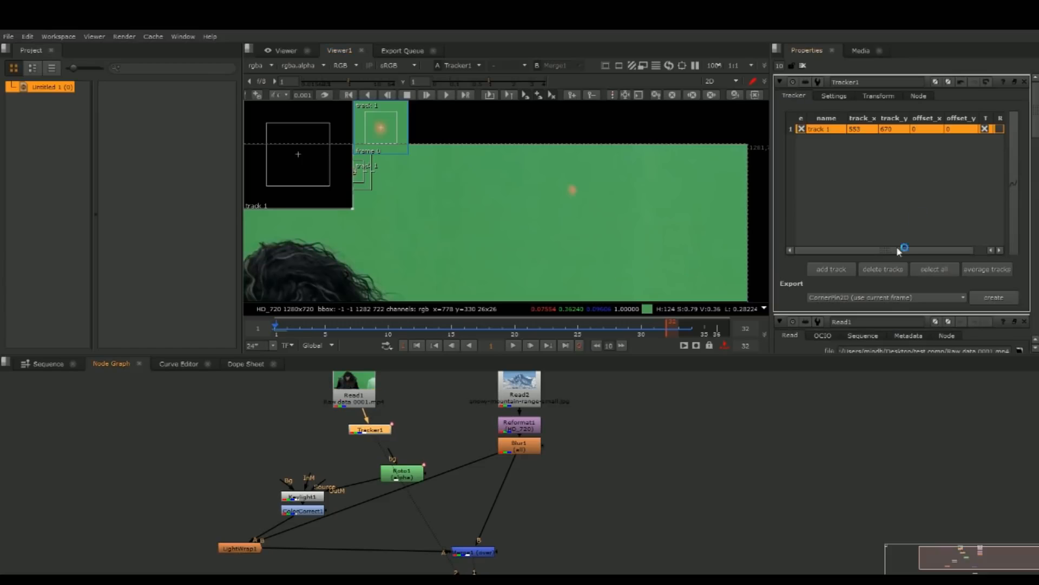
{"action": "left_click", "coordinate": [830, 270]}
{"action": "scroll", "coordinate": [567, 206], "scroll_direction": "down", "scroll_amount": 5}
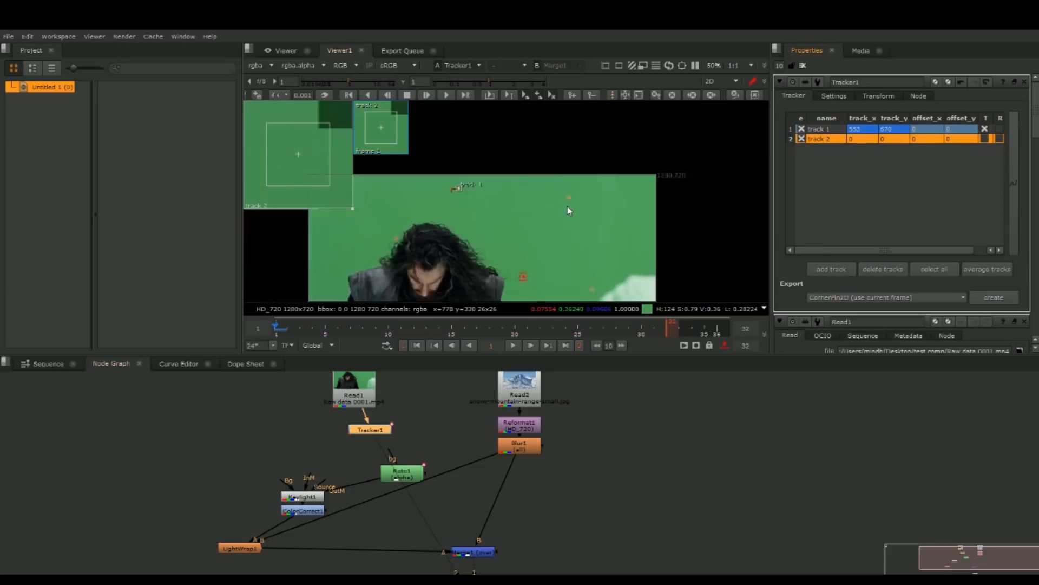
{"action": "middle_click_drag", "start_coordinate": [459, 277], "coordinate": [527, 213]}
{"action": "scroll", "coordinate": [487, 254], "scroll_direction": "up", "scroll_amount": 3}
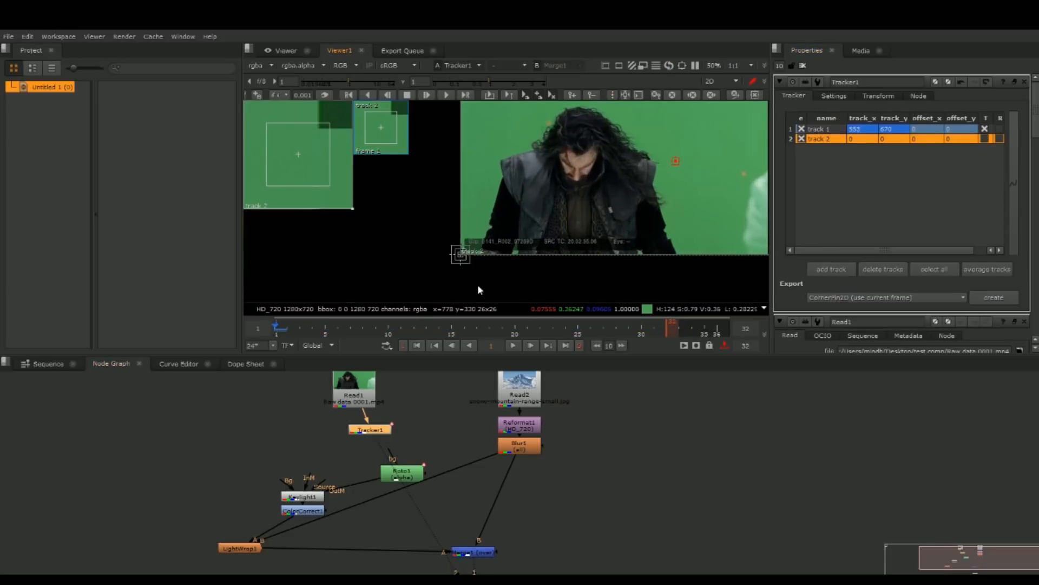
{"action": "left_click_drag", "start_coordinate": [456, 251], "coordinate": [736, 116]}
{"action": "middle_click_drag", "start_coordinate": [736, 116], "coordinate": [563, 244]}
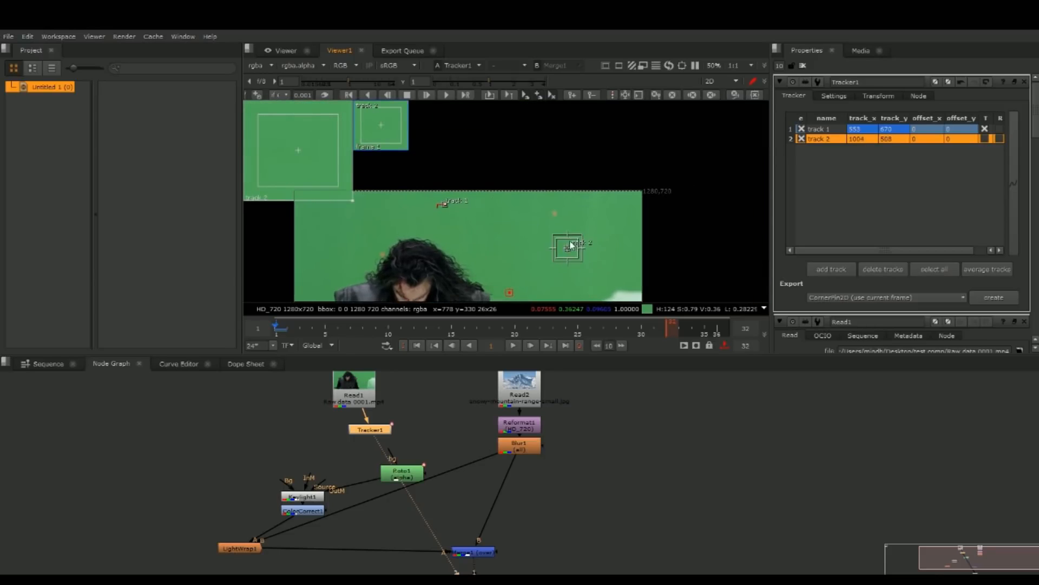
{"action": "scroll", "coordinate": [568, 260], "scroll_direction": "up", "scroll_amount": 2}
{"action": "left_click_drag", "start_coordinate": [571, 277], "coordinate": [552, 217]}
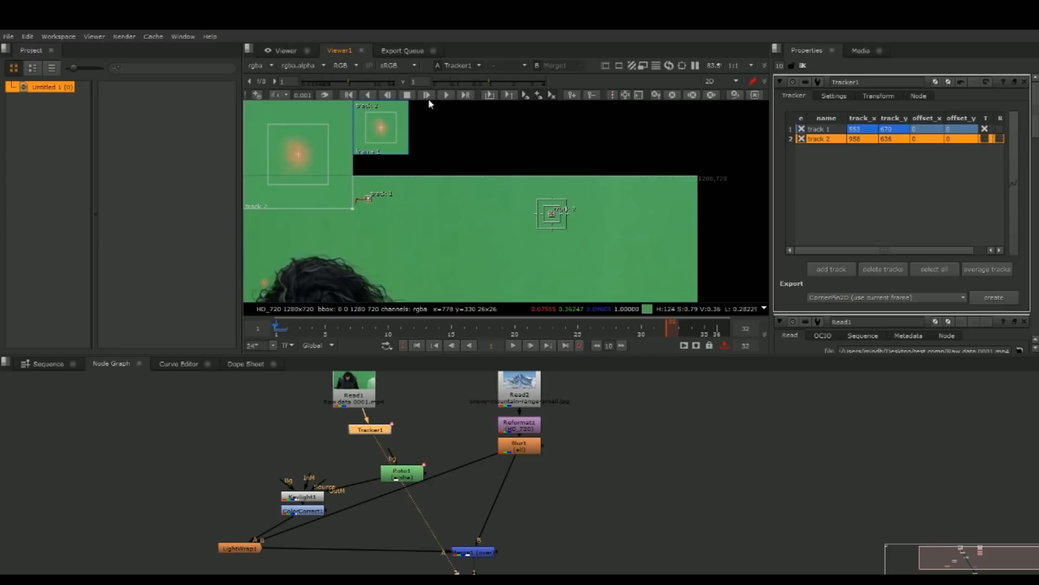
{"action": "left_click", "coordinate": [446, 96]}
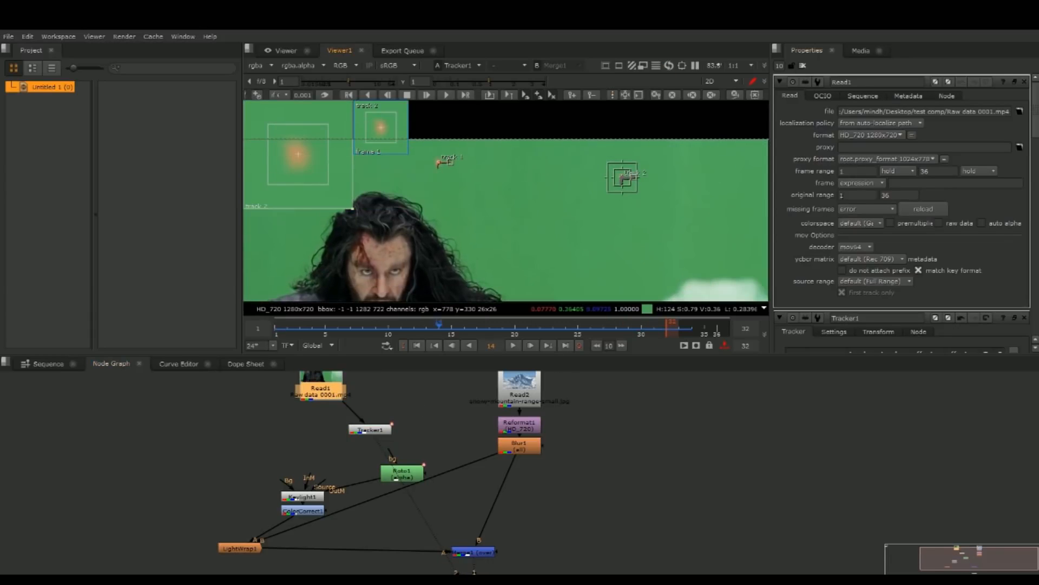
Step: Create a Transform (match-move) export from Tracker1 and insert it between Blur1 and Merge1
{"action": "double_click", "coordinate": [360, 430]}
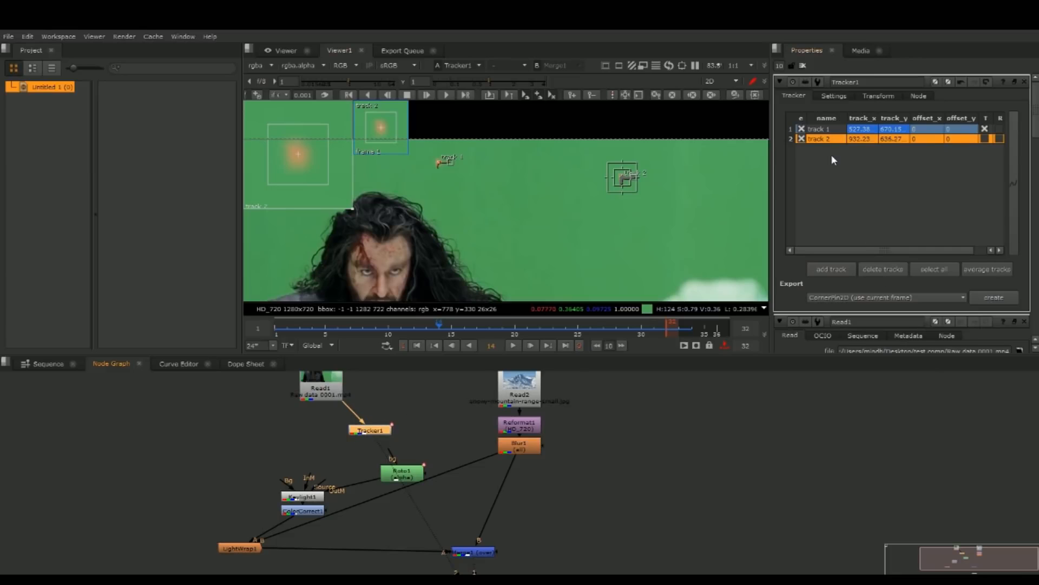
{"action": "scroll", "coordinate": [874, 190], "scroll_direction": "down", "scroll_amount": 3}
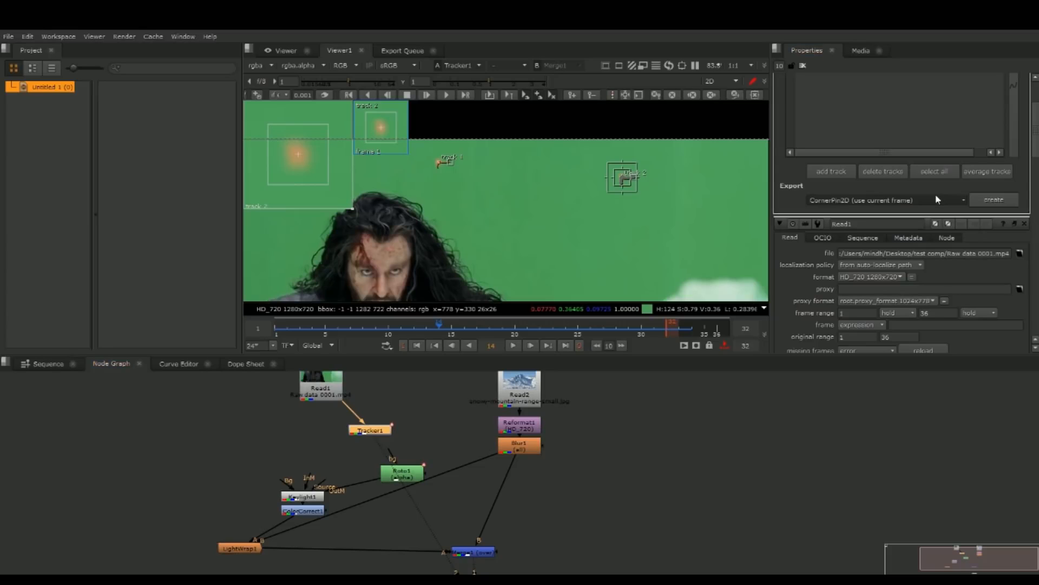
{"action": "left_click", "coordinate": [884, 253]}
{"action": "left_click", "coordinate": [1005, 199]}
{"action": "left_click_drag", "start_coordinate": [449, 457], "coordinate": [511, 485]}
{"action": "left_click_drag", "start_coordinate": [488, 560], "coordinate": [482, 556]}
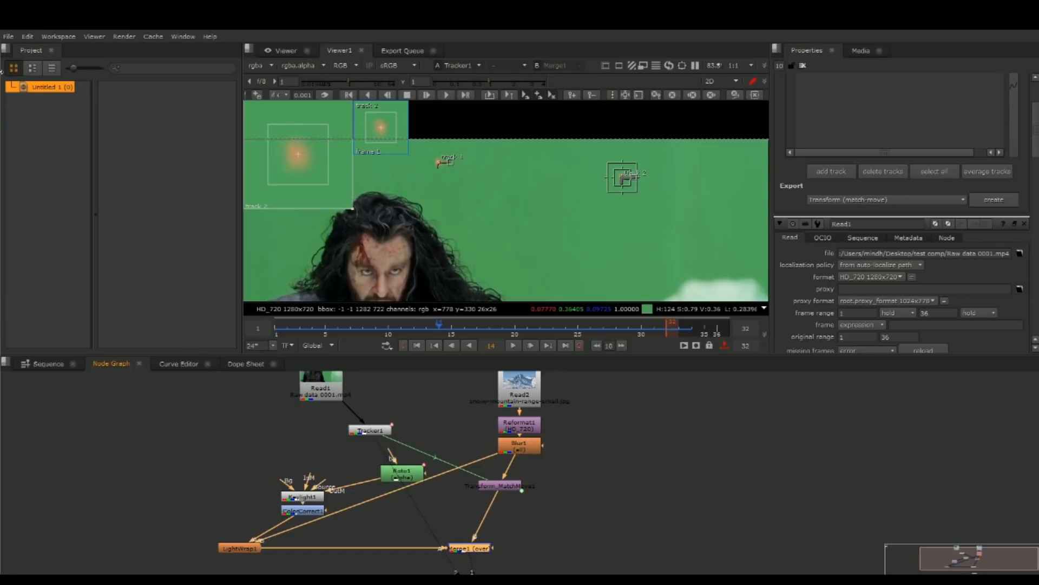
Step: Show the Merge1 result in the viewer with all node properties closed, and go to frame 1
{"action": "key", "text": "1"}
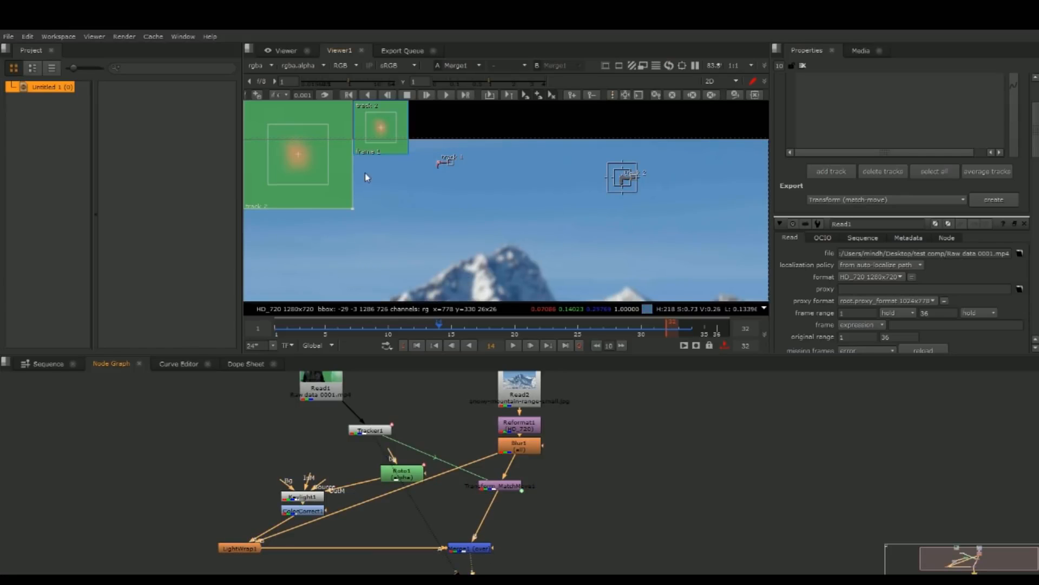
{"action": "scroll", "coordinate": [615, 257], "scroll_direction": "down", "scroll_amount": 3}
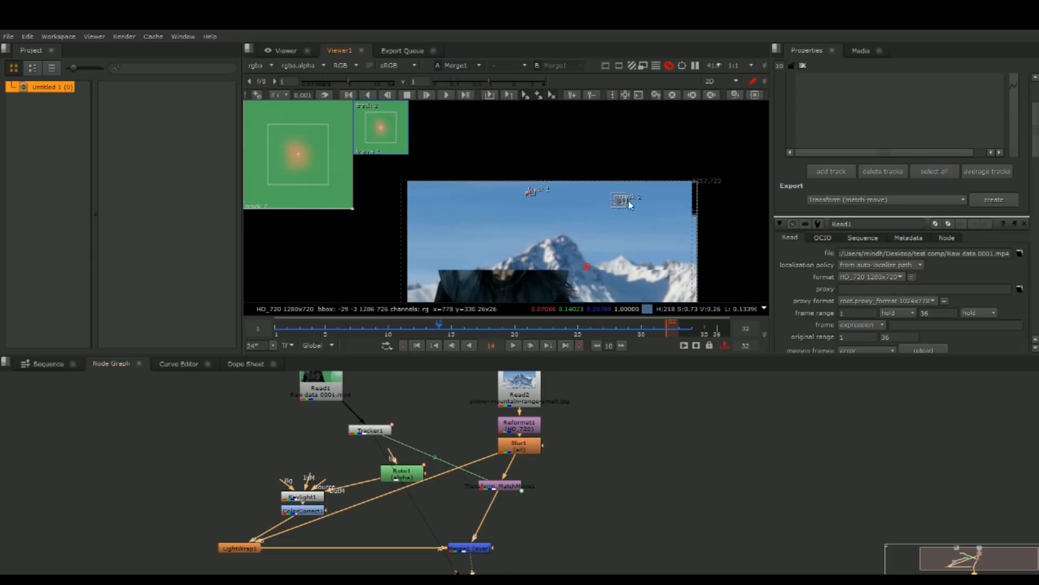
{"action": "left_click", "coordinate": [803, 65]}
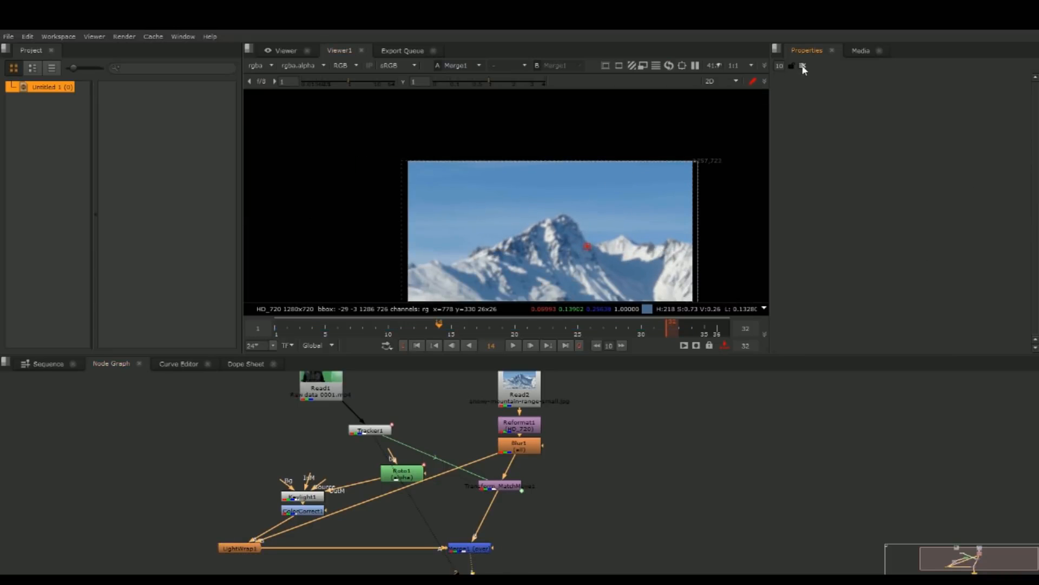
{"action": "scroll", "coordinate": [650, 203], "scroll_direction": "up", "scroll_amount": 2}
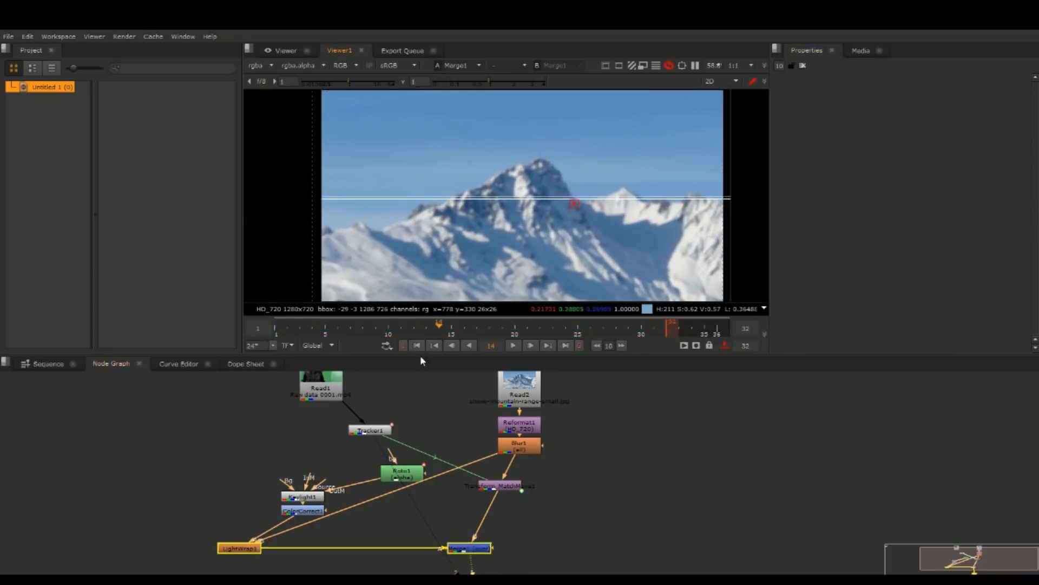
{"action": "left_click_drag", "start_coordinate": [351, 327], "coordinate": [276, 327]}
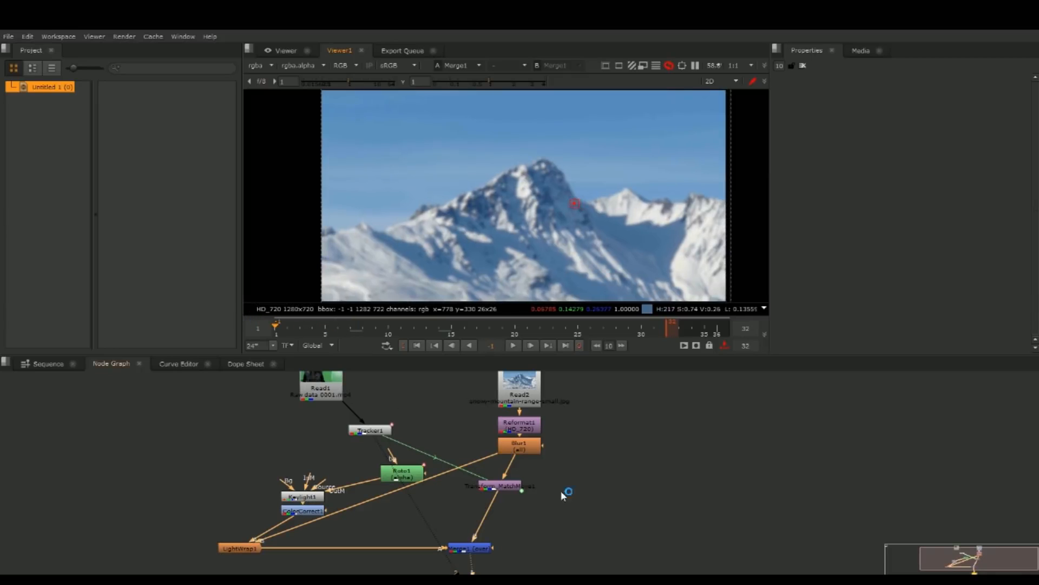
Step: Reposition the match-move Transform node below Blur1 and connect Keylight1's Source input to Tracker1
{"action": "left_click_drag", "start_coordinate": [500, 486], "coordinate": [515, 503]}
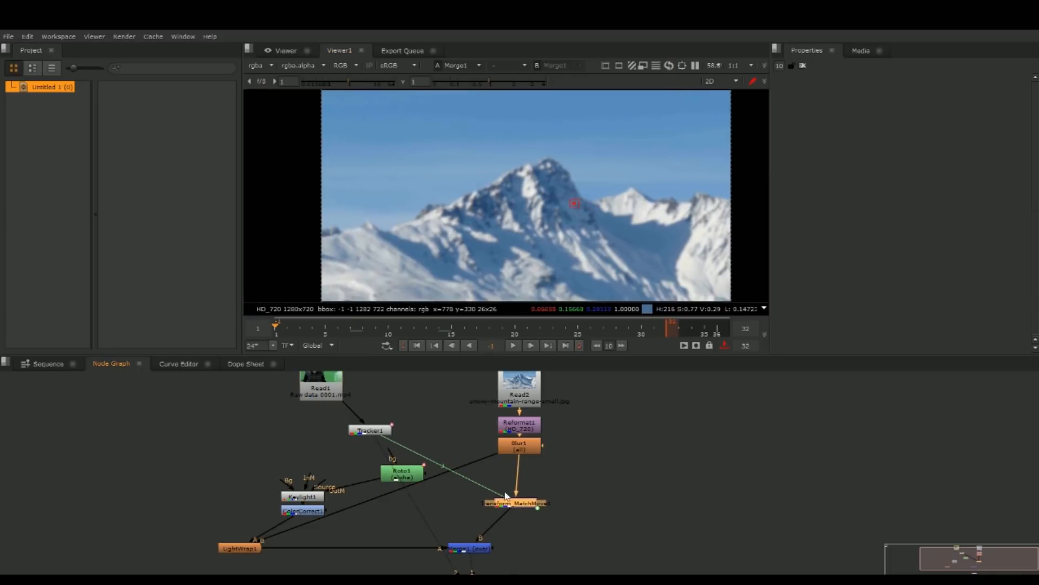
{"action": "left_click_drag", "start_coordinate": [362, 330], "coordinate": [276, 326]}
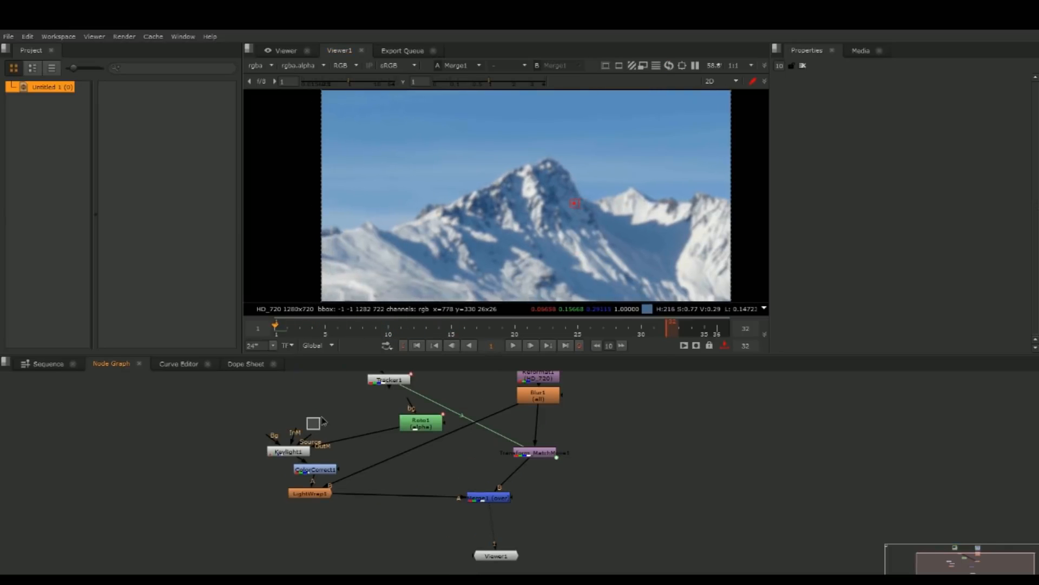
{"action": "left_click_drag", "start_coordinate": [310, 434], "coordinate": [392, 386]}
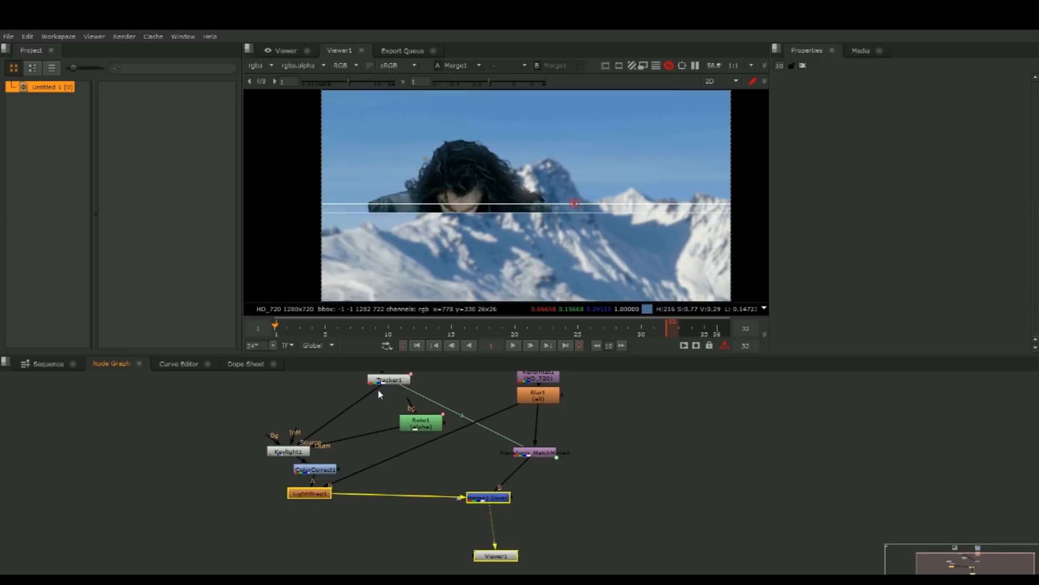
Step: Play the match-moved composite from frame 1 to check the background motion, and stop playback
{"action": "middle_click_drag", "start_coordinate": [371, 386], "coordinate": [372, 420]}
{"action": "left_click", "coordinate": [349, 327]}
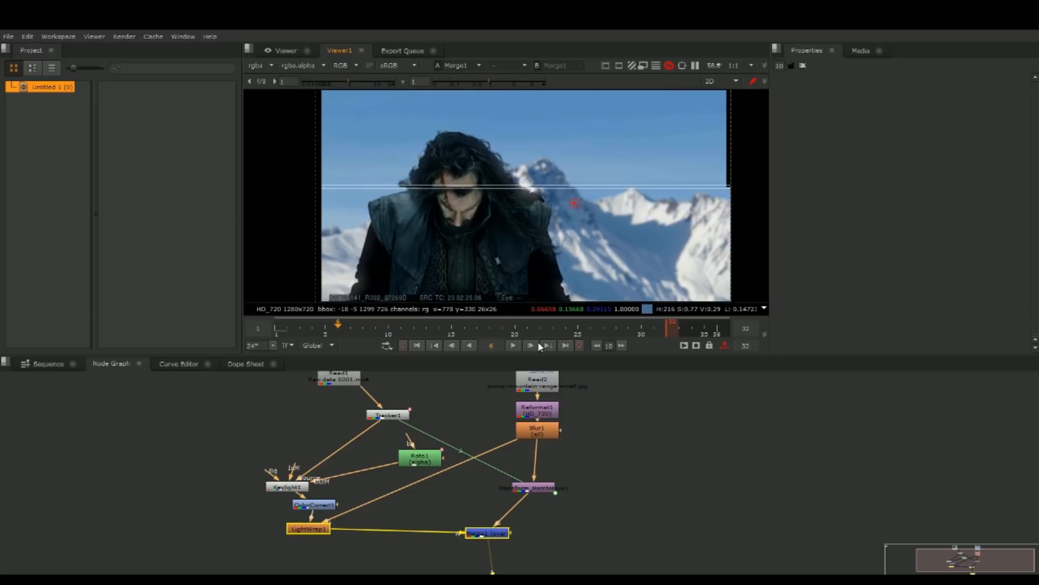
{"action": "left_click", "coordinate": [514, 346]}
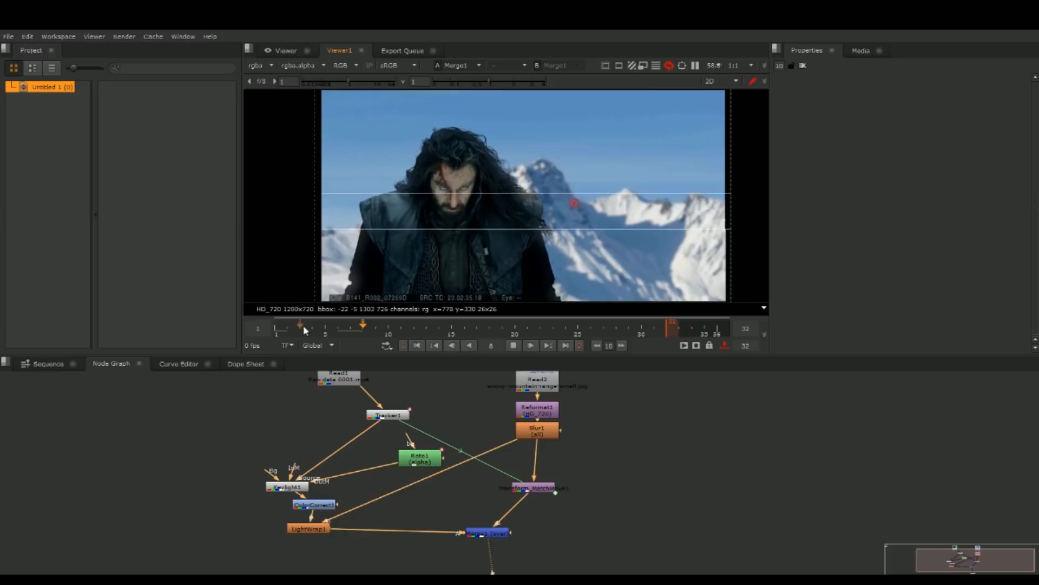
{"action": "left_click", "coordinate": [277, 328]}
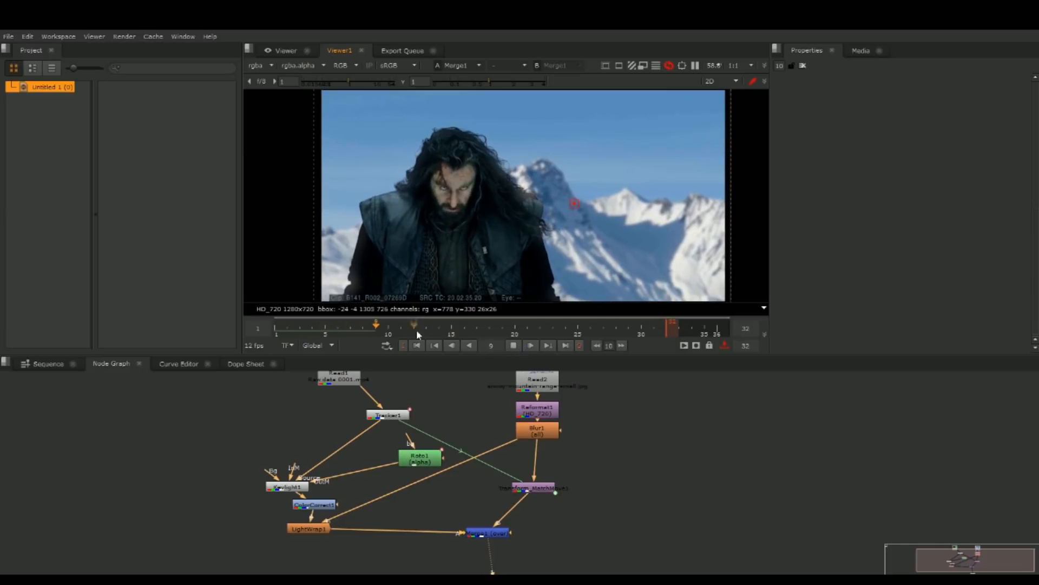
{"action": "left_click", "coordinate": [518, 345]}
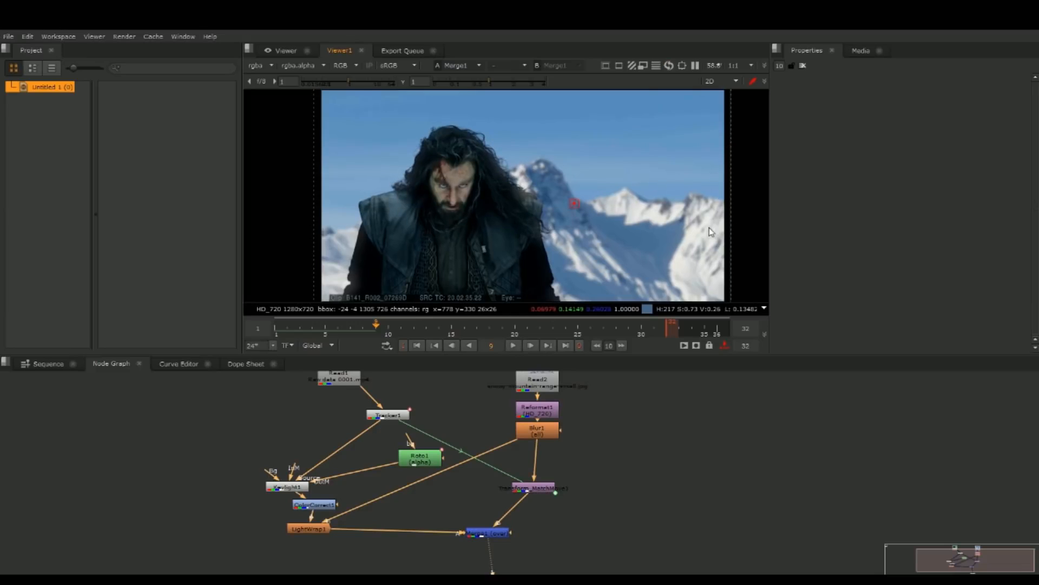
Step: Space out the background nodes and insert a Transform node between Reformat1 and Blur1 with its scale set to 1.35
{"action": "left_click_drag", "start_coordinate": [536, 496], "coordinate": [525, 501]}
{"action": "left_click_drag", "start_coordinate": [548, 444], "coordinate": [539, 464]}
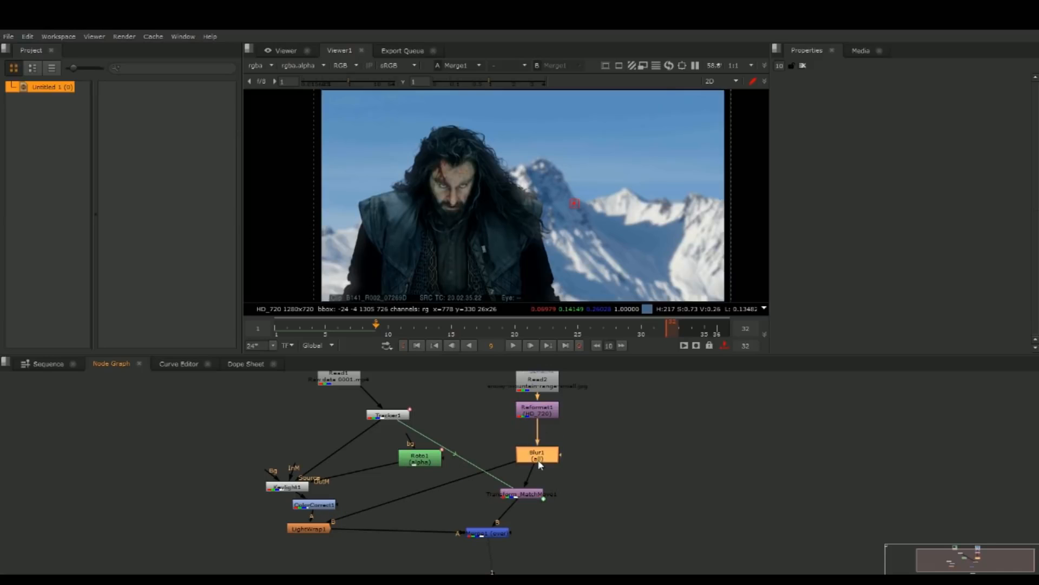
{"action": "left_click", "coordinate": [540, 417]}
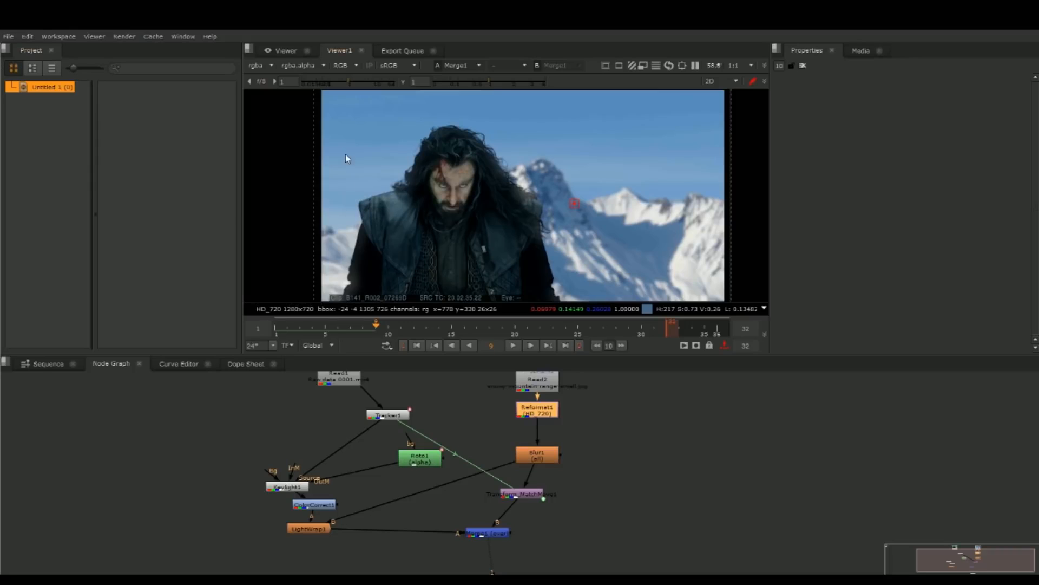
{"action": "key", "text": "t"}
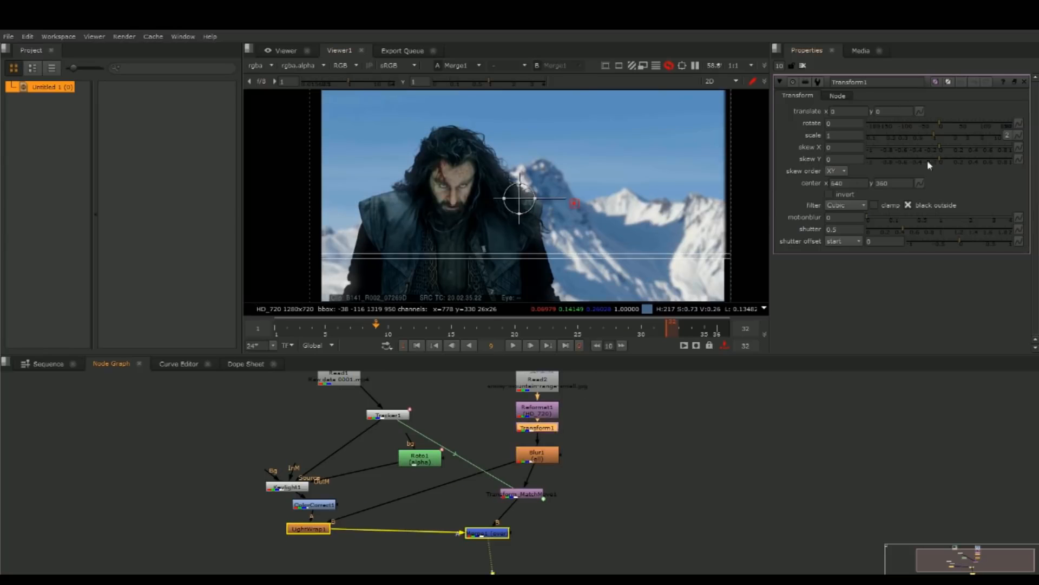
{"action": "left_click_drag", "start_coordinate": [933, 138], "coordinate": [943, 137]}
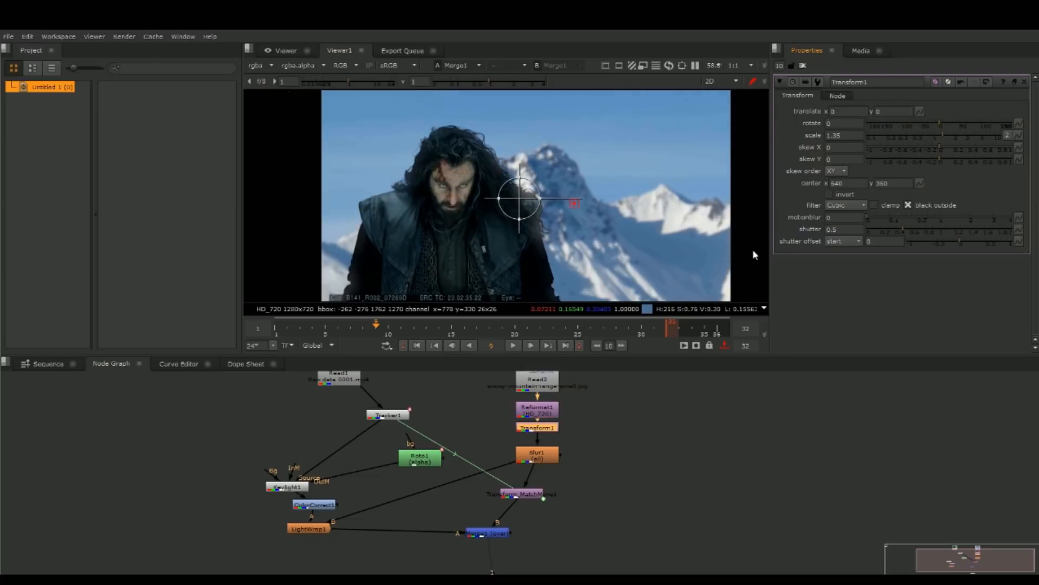
{"action": "left_click", "coordinate": [803, 66]}
Step: Play the composite with the enlarged mountain background from frame 9, and stop playback
{"action": "scroll", "coordinate": [574, 214], "scroll_direction": "down", "scroll_amount": 1}
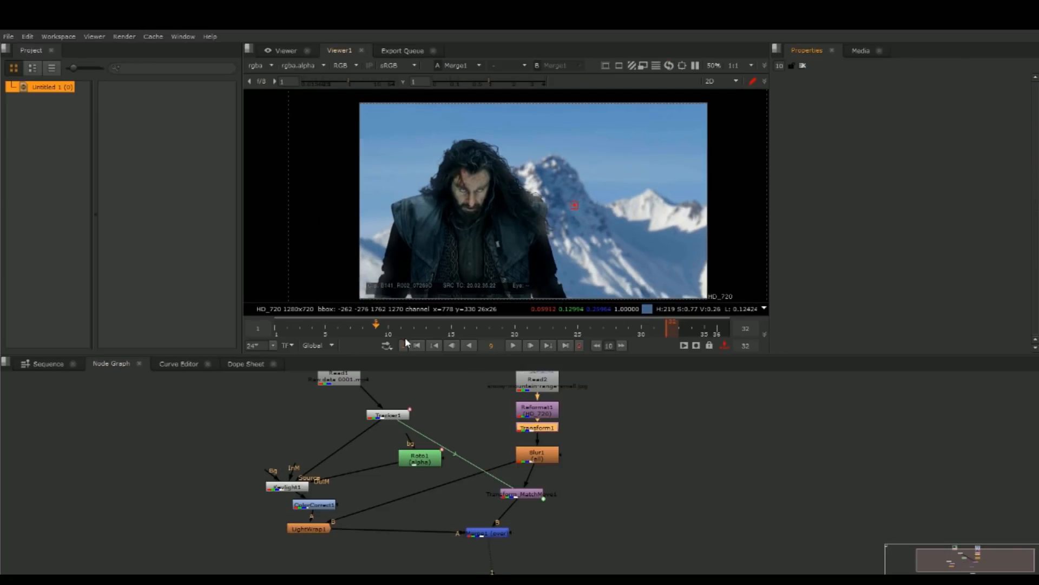
{"action": "left_click", "coordinate": [513, 346]}
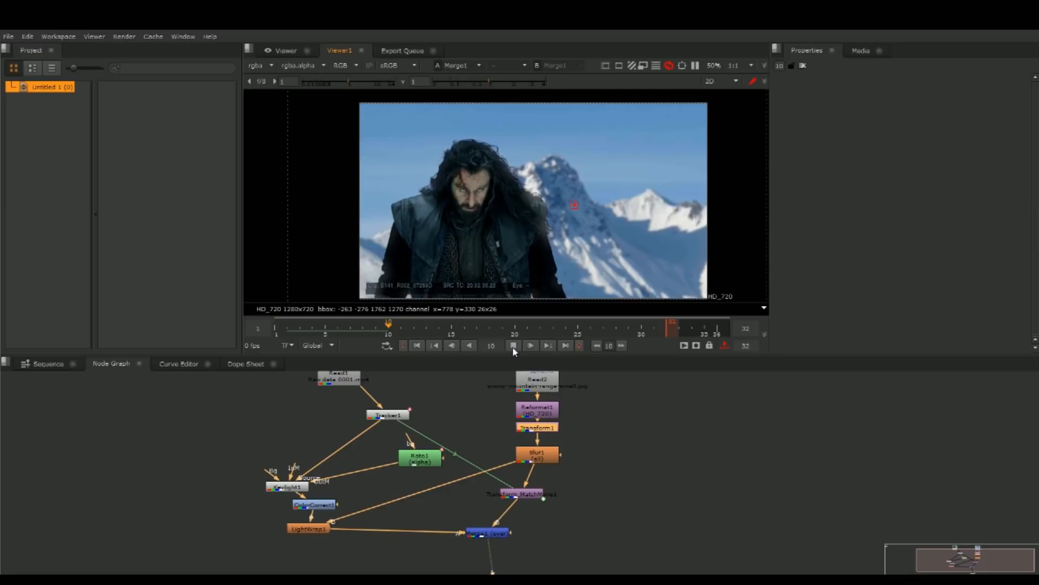
{"action": "left_click", "coordinate": [513, 346]}
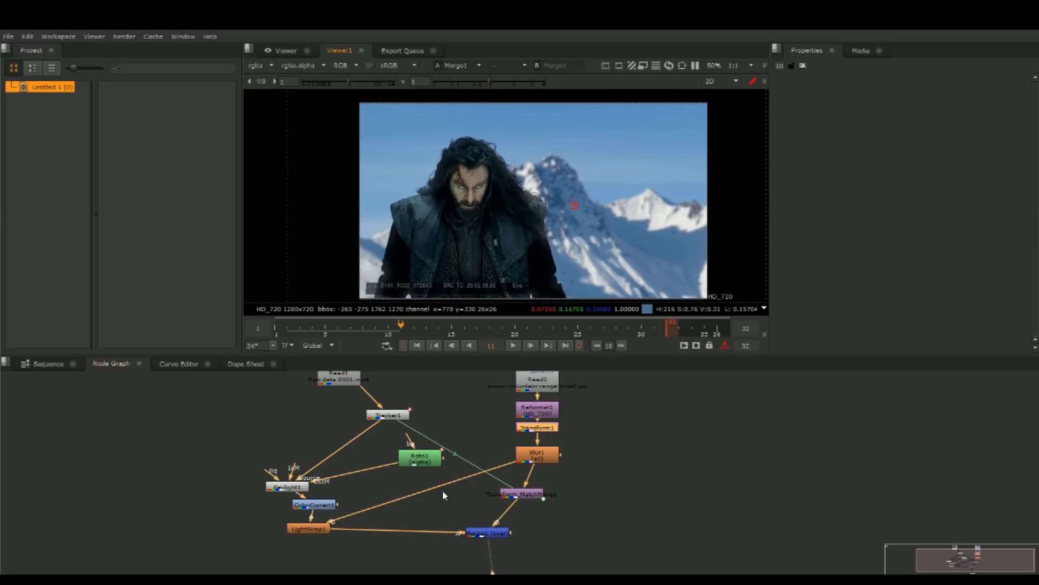
Step: Shift Roto1 closer to the tracked footage nodes, open its properties, and inspect the orange spot beside the man's hair at frame 1
{"action": "left_click_drag", "start_coordinate": [429, 459], "coordinate": [409, 461]}
{"action": "double_click", "coordinate": [408, 460]}
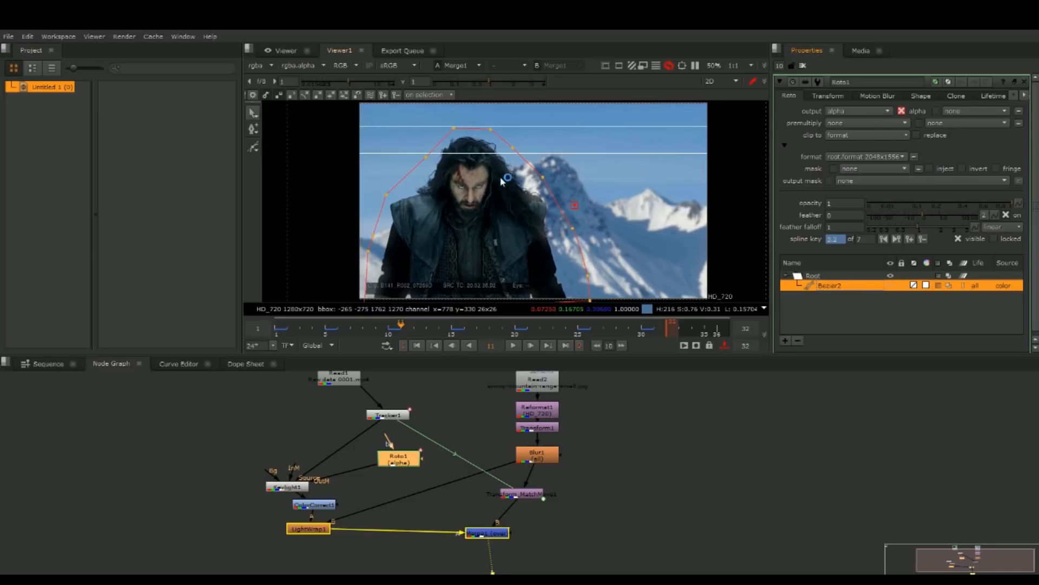
{"action": "scroll", "coordinate": [475, 167], "scroll_direction": "up", "scroll_amount": 5}
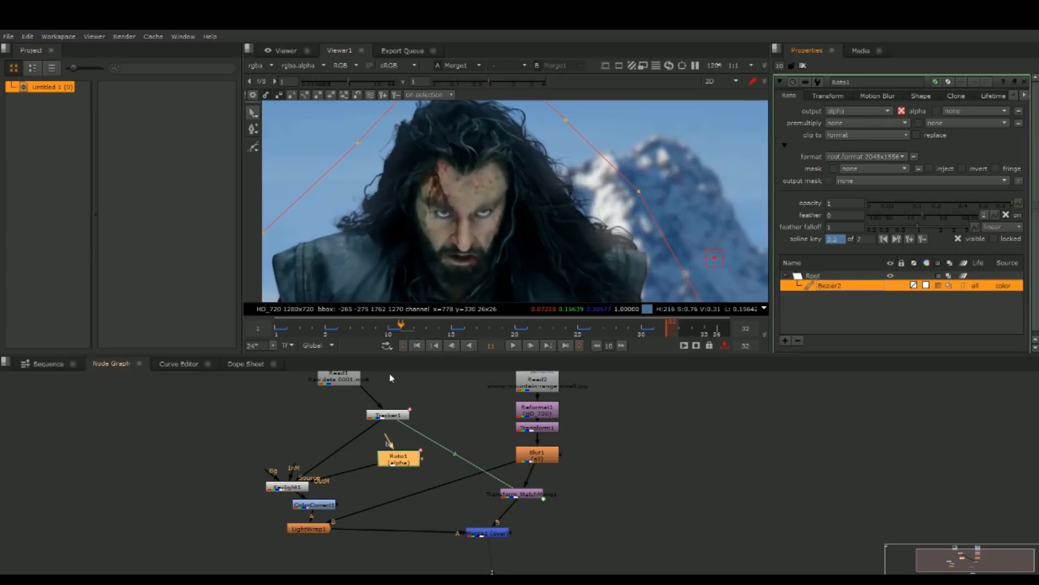
{"action": "left_click", "coordinate": [344, 328]}
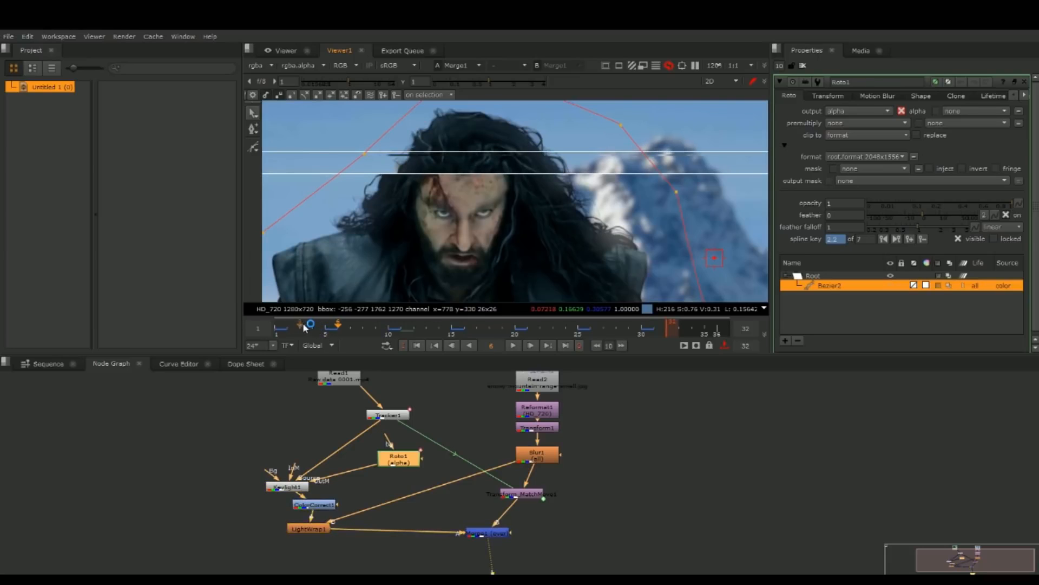
{"action": "left_click", "coordinate": [279, 327]}
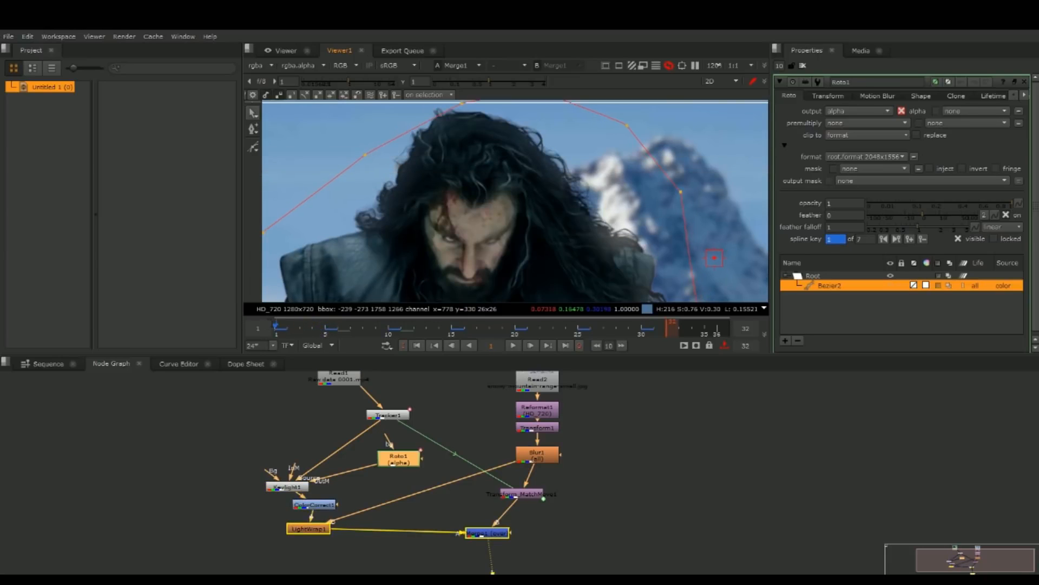
{"action": "scroll", "coordinate": [433, 212], "scroll_direction": "up", "scroll_amount": 4}
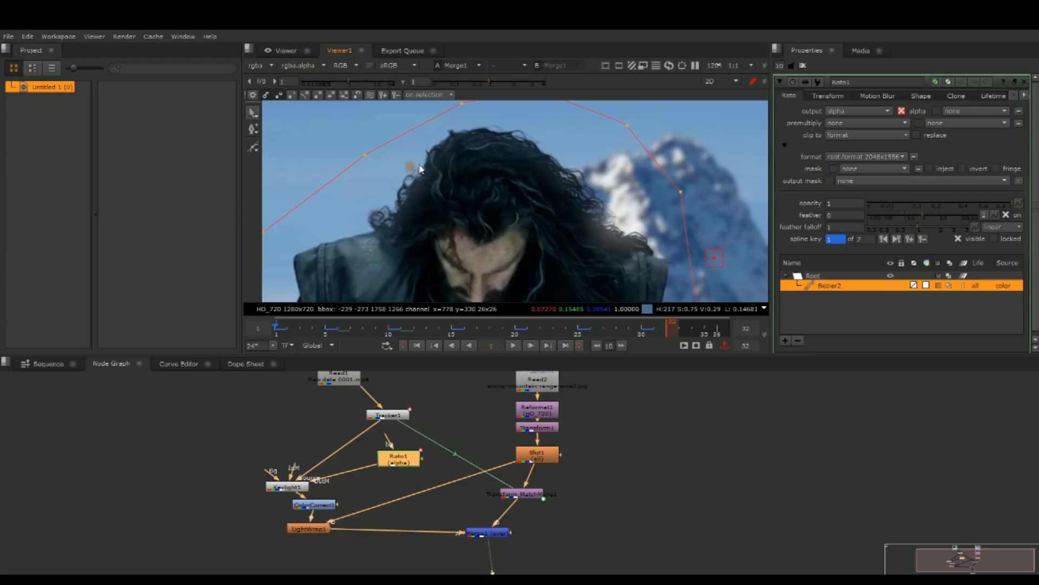
{"action": "scroll", "coordinate": [419, 169], "scroll_direction": "up", "scroll_amount": 3}
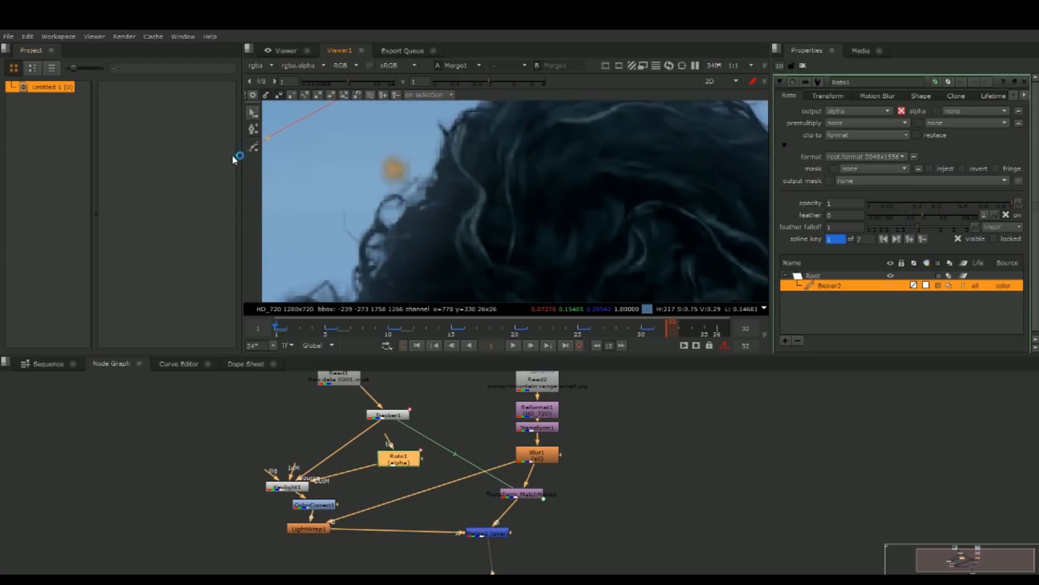
Step: Draw a small closed Bezier shape around the orange spot beside the hair at frame 1 and select all its points
{"action": "left_click", "coordinate": [251, 151]}
{"action": "left_click", "coordinate": [367, 145]}
{"action": "left_click", "coordinate": [399, 138]}
{"action": "left_click", "coordinate": [411, 180]}
{"action": "left_click", "coordinate": [385, 188]}
{"action": "left_click", "coordinate": [365, 160]}
{"action": "left_click", "coordinate": [367, 146]}
{"action": "left_click", "coordinate": [854, 299]}
{"action": "left_click", "coordinate": [857, 285]}
{"action": "left_click_drag", "start_coordinate": [356, 118], "coordinate": [489, 231]}
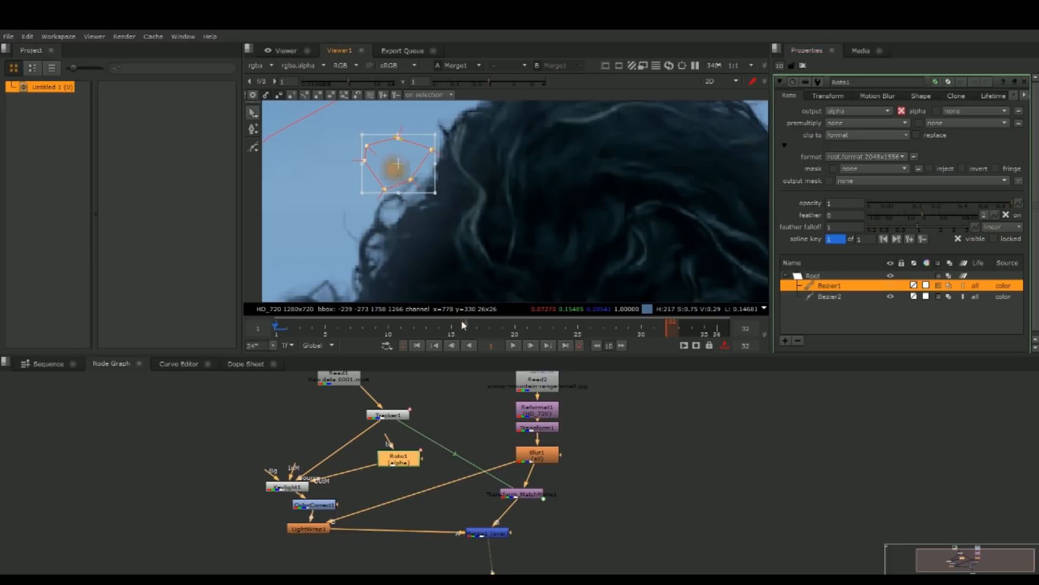
Step: Animate the small Bezier shape by repositioning it at frames 5, 6 and 7, shifting it clear of the hair at frame 7
{"action": "left_click", "coordinate": [327, 328]}
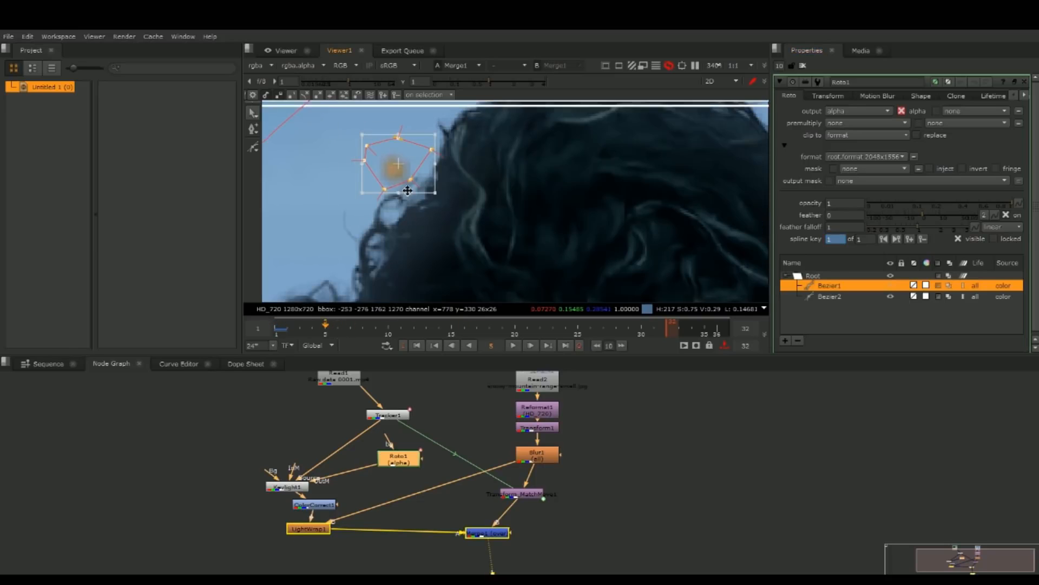
{"action": "left_click_drag", "start_coordinate": [415, 170], "coordinate": [370, 170]}
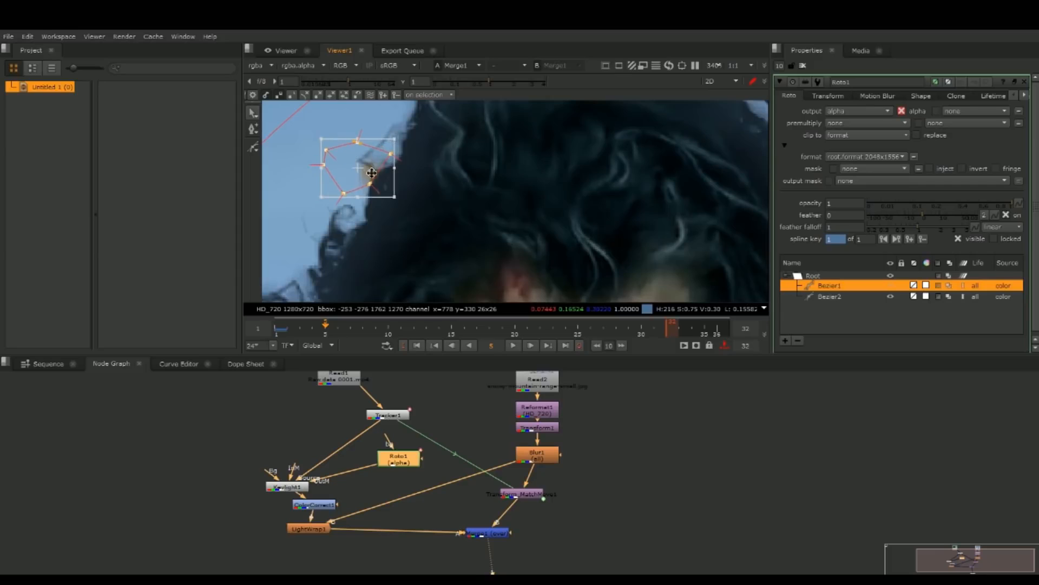
{"action": "left_click", "coordinate": [531, 346]}
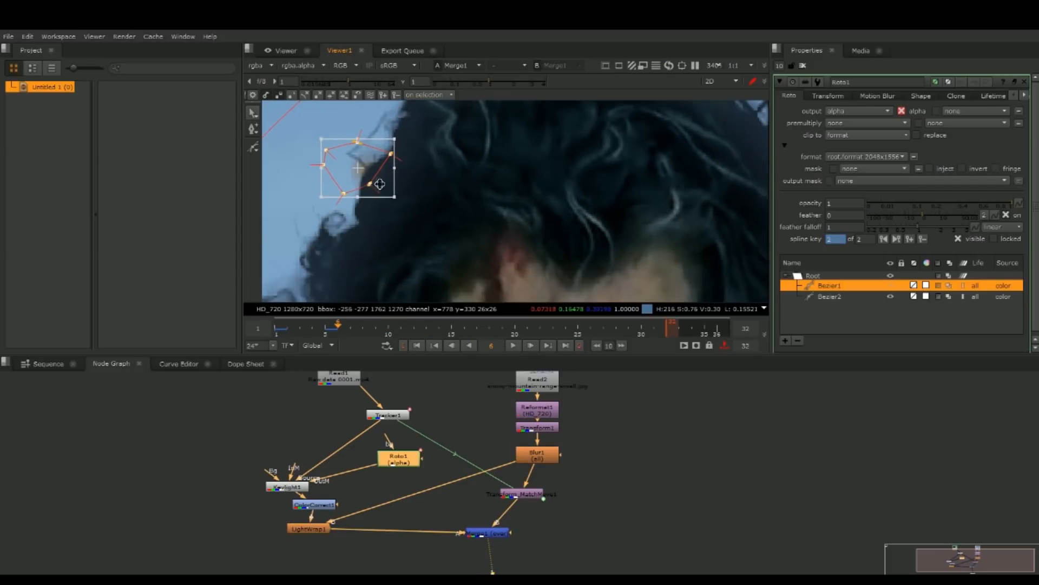
{"action": "left_click_drag", "start_coordinate": [372, 175], "coordinate": [348, 186]}
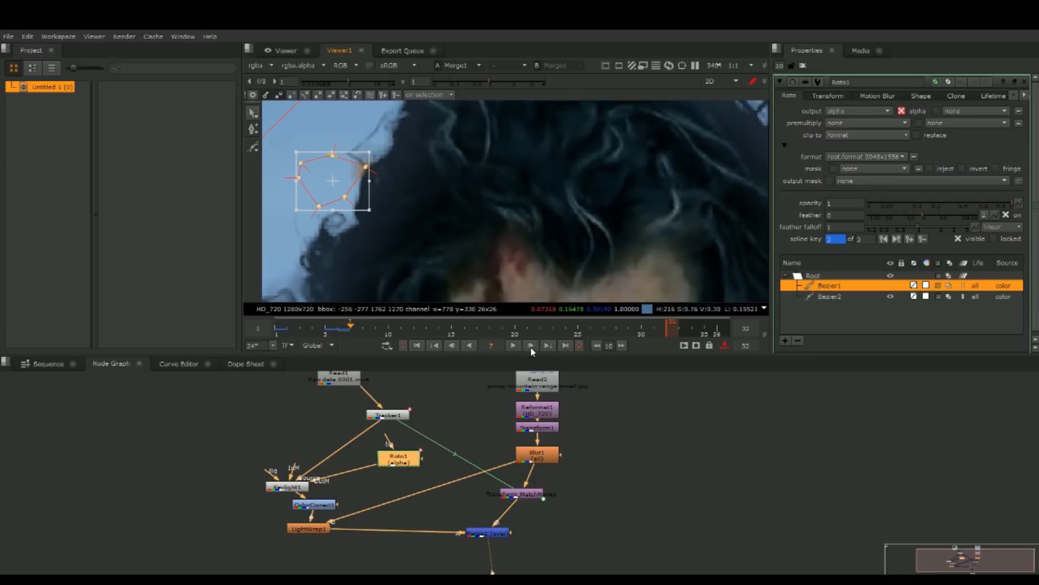
{"action": "left_click_drag", "start_coordinate": [326, 188], "coordinate": [287, 165]}
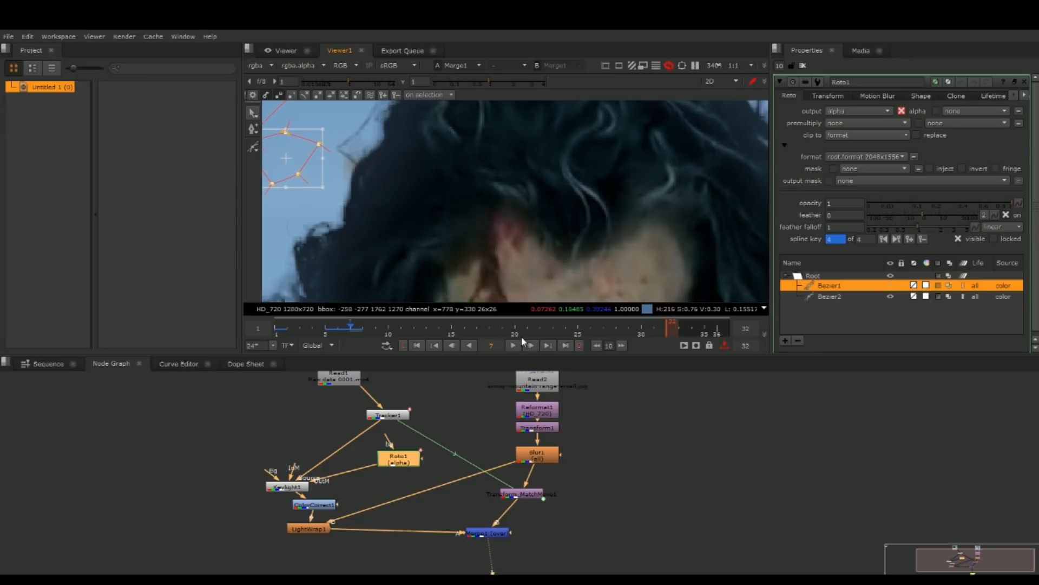
Step: At frame 8, move the small Bezier shape away from the man and out past the image's left edge
{"action": "key", "text": "Right"}
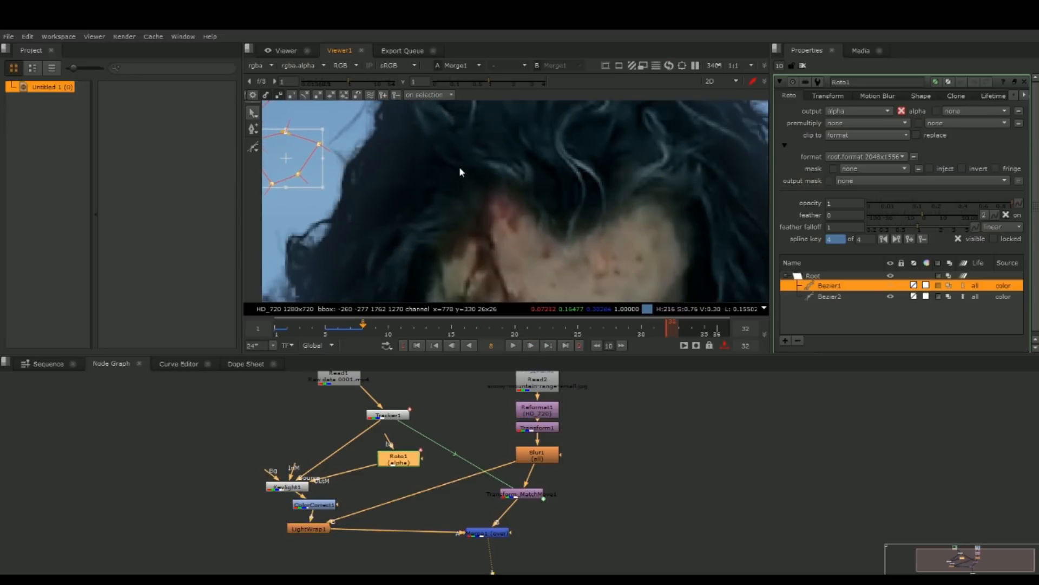
{"action": "scroll", "coordinate": [459, 168], "scroll_direction": "down", "scroll_amount": 5}
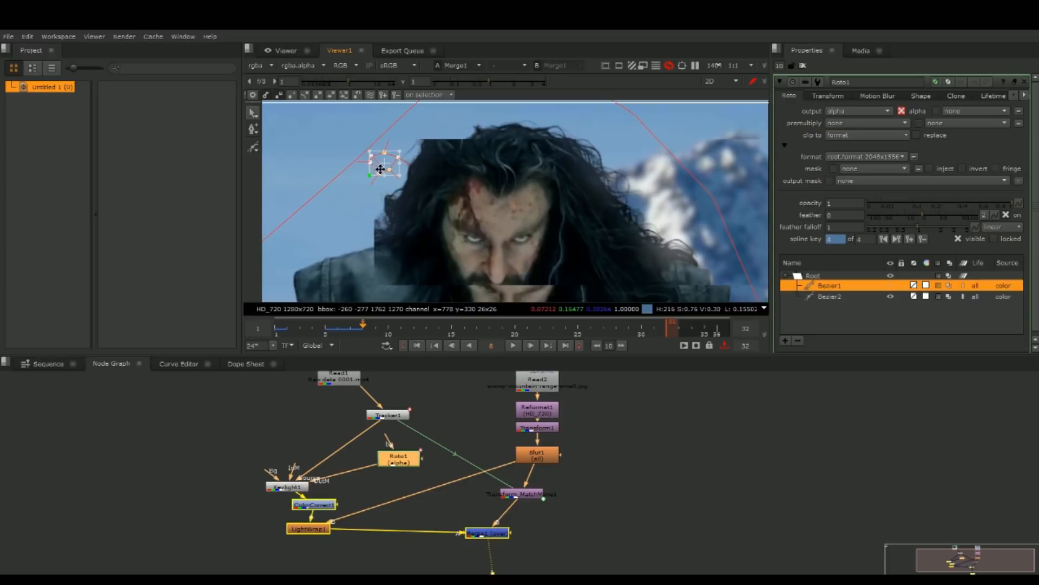
{"action": "left_click_drag", "start_coordinate": [384, 162], "coordinate": [290, 146]}
{"action": "scroll", "coordinate": [390, 161], "scroll_direction": "down", "scroll_amount": 2}
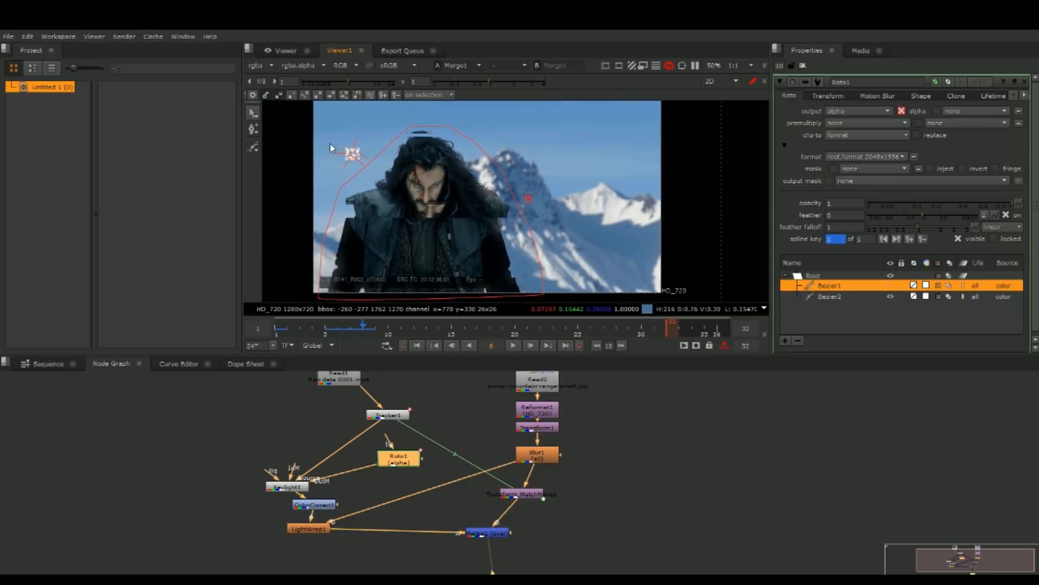
{"action": "scroll", "coordinate": [349, 153], "scroll_direction": "up", "scroll_amount": 3}
{"action": "left_click_drag", "start_coordinate": [350, 154], "coordinate": [245, 140]}
{"action": "scroll", "coordinate": [313, 153], "scroll_direction": "down", "scroll_amount": 3}
{"action": "middle_click_drag", "start_coordinate": [312, 152], "coordinate": [515, 185]}
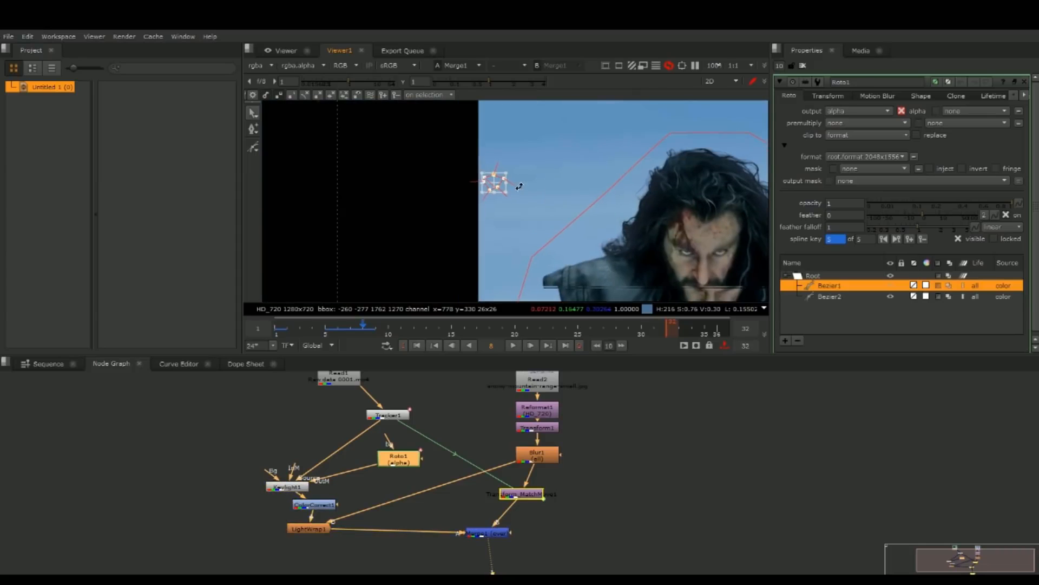
{"action": "left_click_drag", "start_coordinate": [501, 184], "coordinate": [434, 177]}
{"action": "scroll", "coordinate": [569, 183], "scroll_direction": "down", "scroll_amount": 2}
{"action": "middle_click_drag", "start_coordinate": [568, 183], "coordinate": [420, 137]}
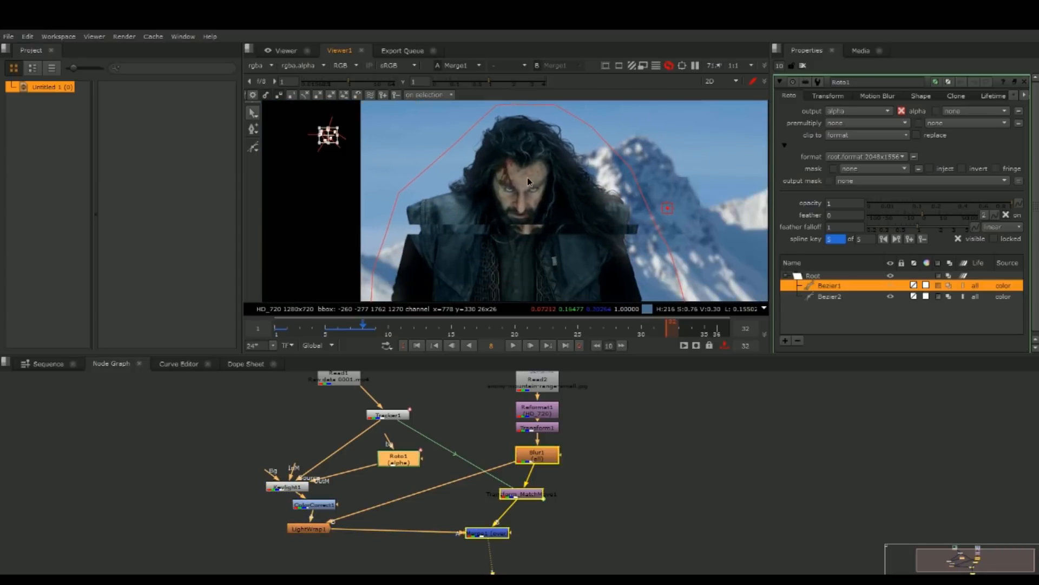
Step: Close Roto1's properties and play the composite from frame 1 to check the spot beside the hair, and stop playback
{"action": "left_click", "coordinate": [804, 67]}
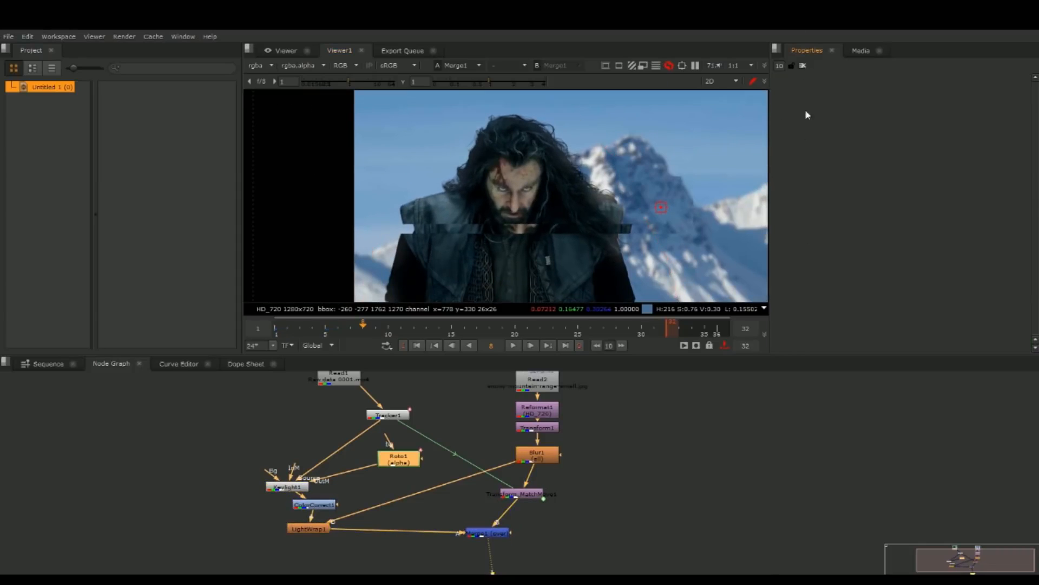
{"action": "left_click_drag", "start_coordinate": [363, 329], "coordinate": [230, 332]}
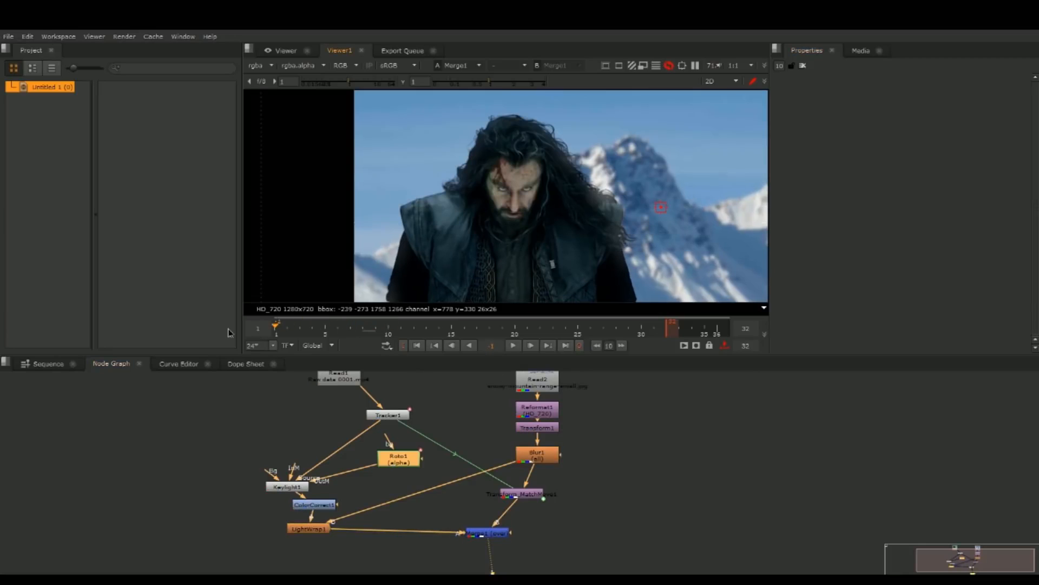
{"action": "left_click", "coordinate": [513, 346]}
{"action": "left_click", "coordinate": [513, 347]}
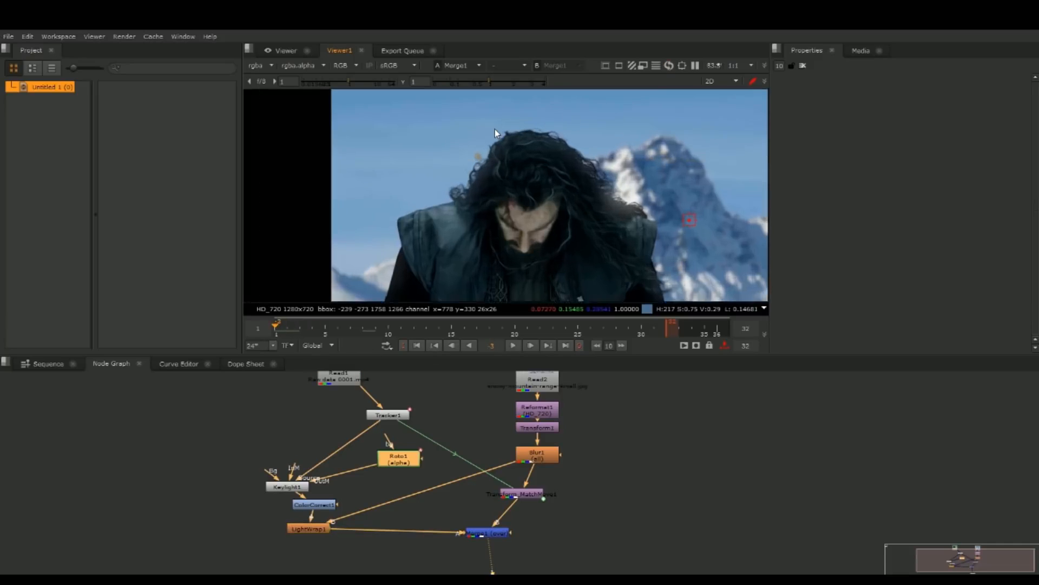
Step: Reopen Roto1, nudge the Bezier1 shape slightly over the orange spot at frame 1, and close the properties
{"action": "scroll", "coordinate": [495, 128], "scroll_direction": "up", "scroll_amount": 4}
{"action": "double_click", "coordinate": [402, 462]}
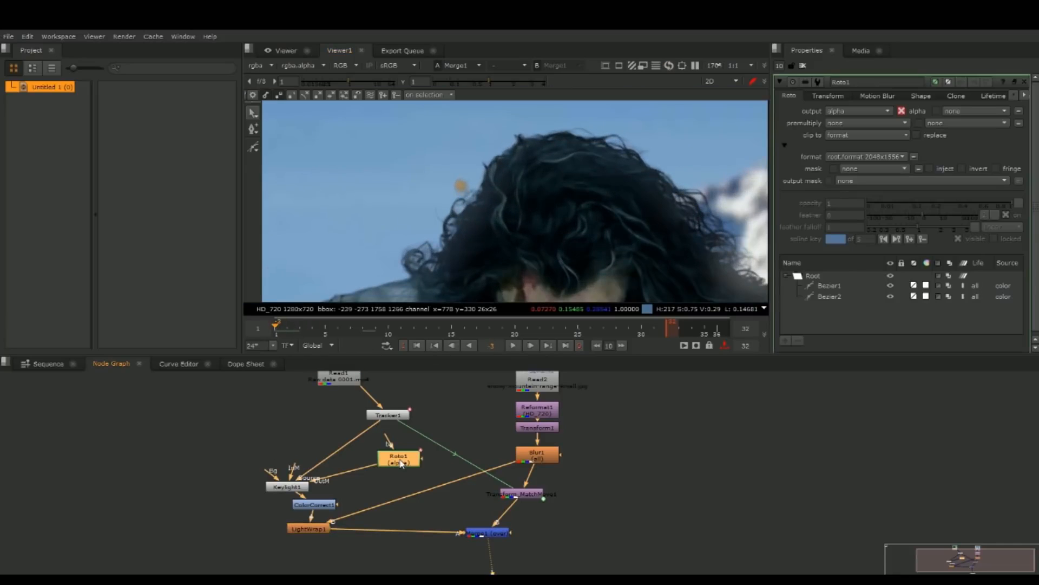
{"action": "left_click", "coordinate": [829, 285]}
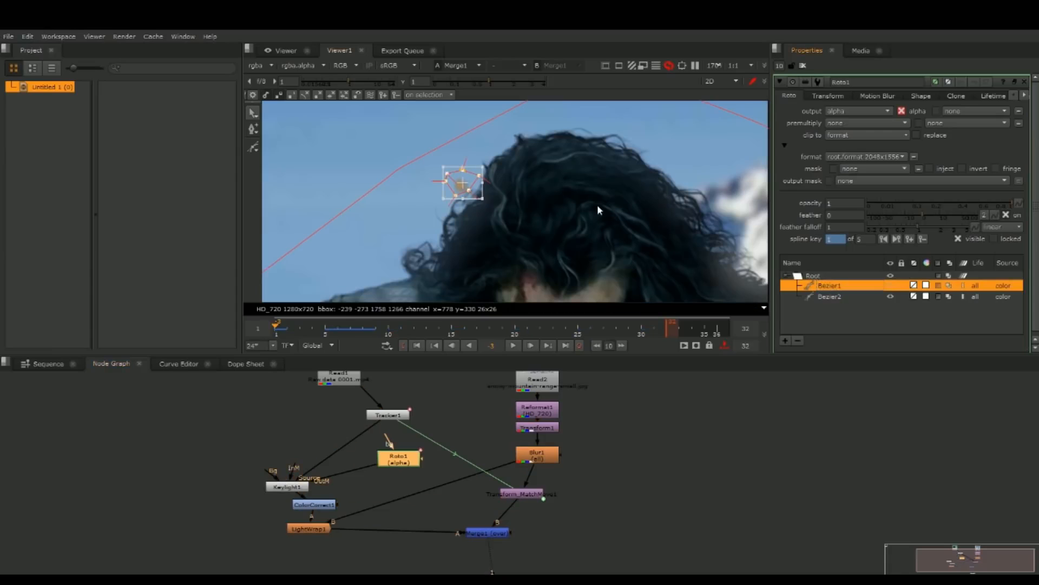
{"action": "left_click_drag", "start_coordinate": [461, 183], "coordinate": [460, 185]}
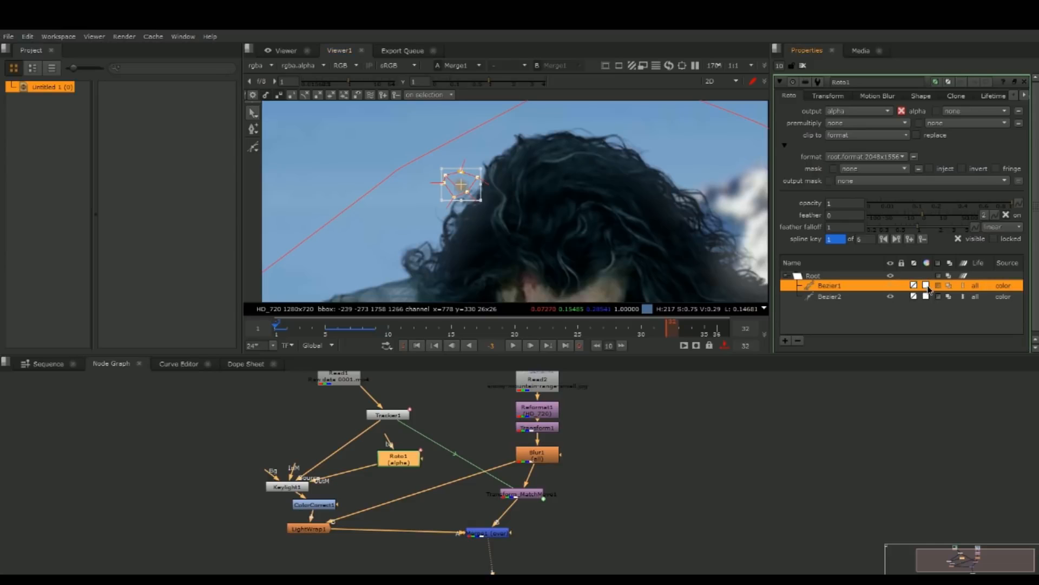
{"action": "left_click", "coordinate": [803, 65]}
Step: Play the composite to review the adjusted roto around the man, and stop playback at frame 13
{"action": "left_click", "coordinate": [518, 349]}
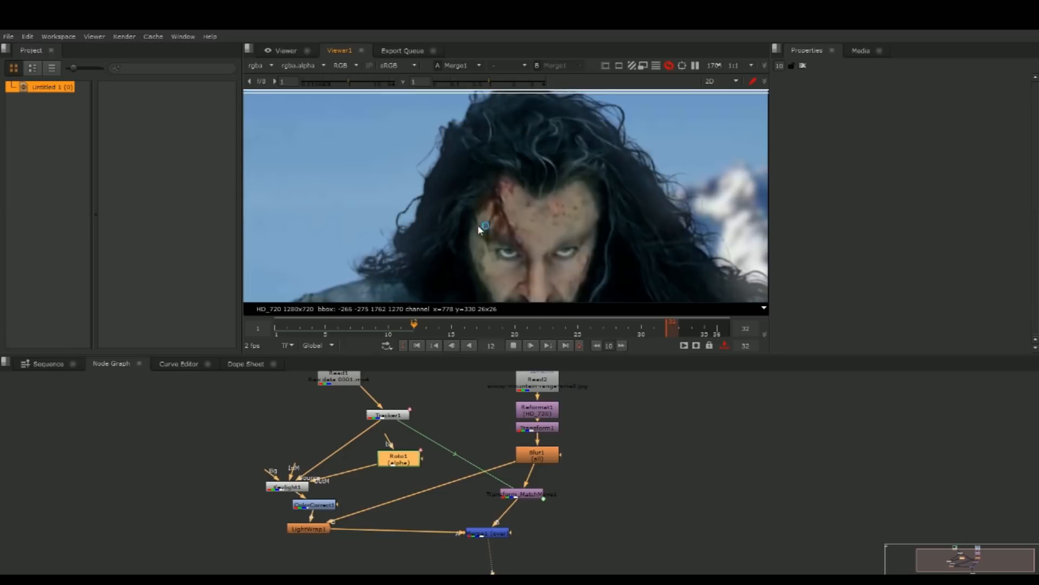
{"action": "scroll", "coordinate": [493, 260], "scroll_direction": "down", "scroll_amount": 3}
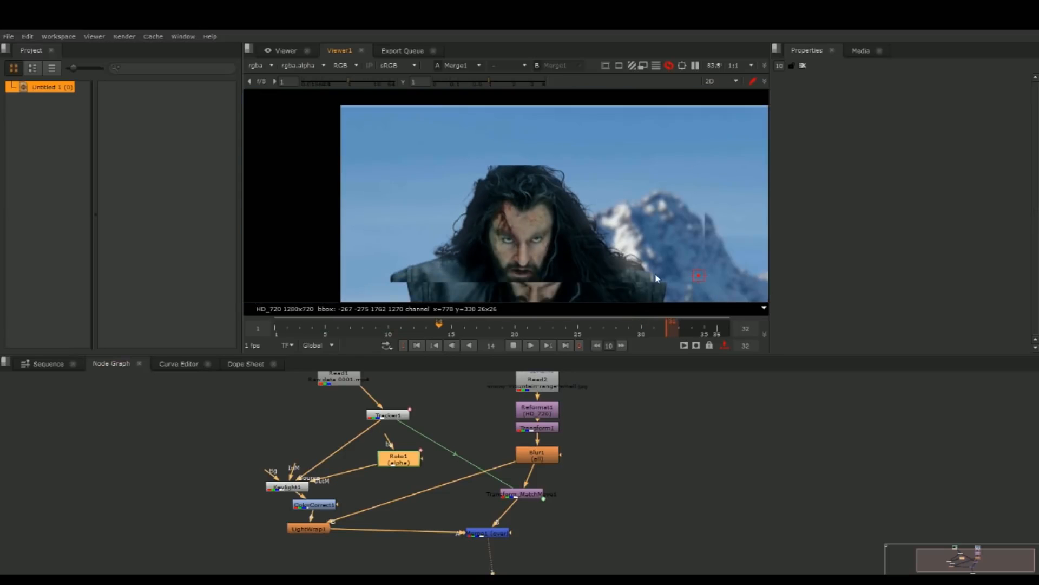
{"action": "scroll", "coordinate": [633, 202], "scroll_direction": "down", "scroll_amount": 2}
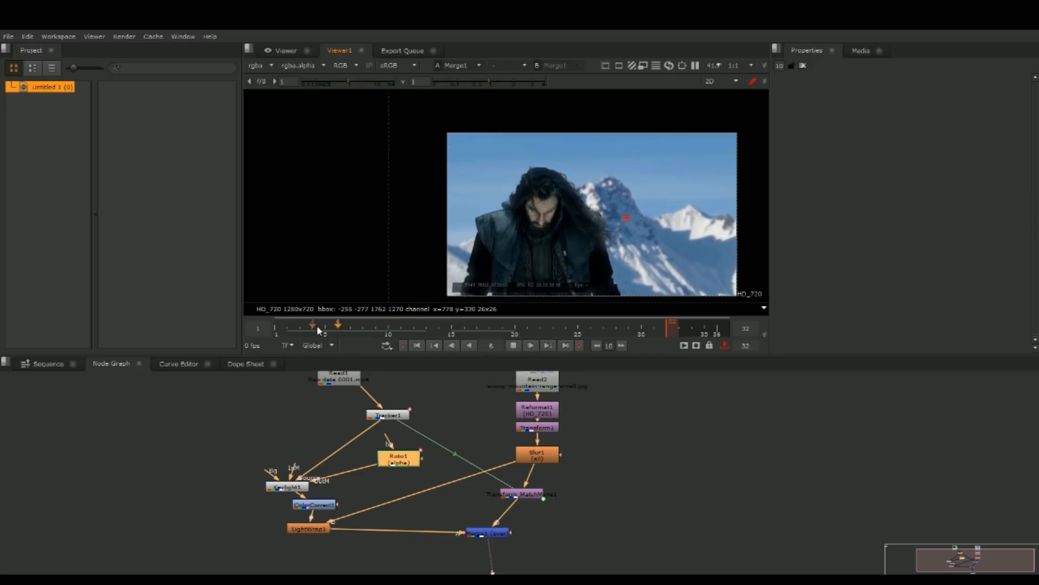
{"action": "left_click", "coordinate": [513, 345]}
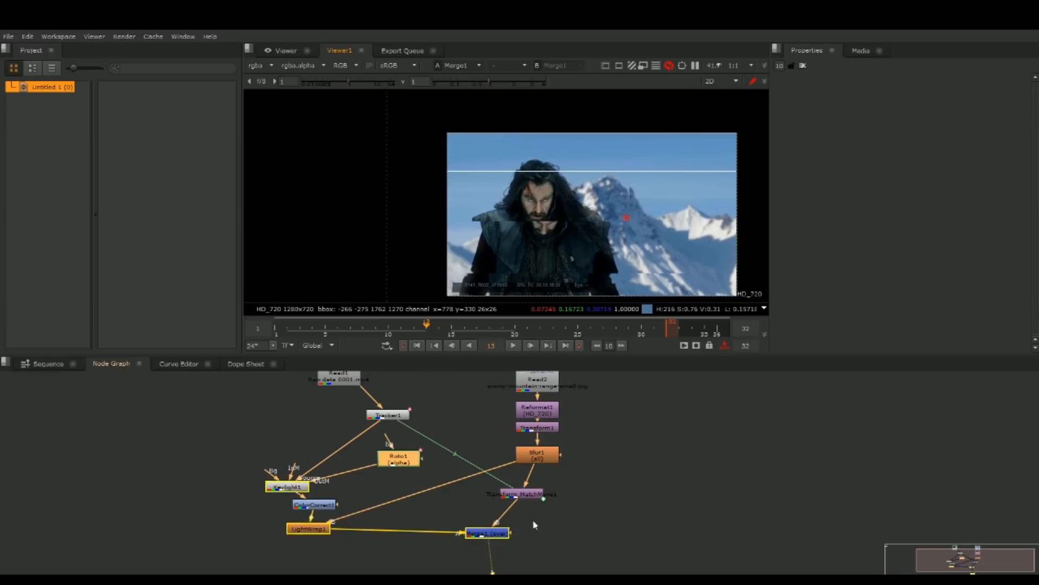
Step: Move the Viewer1 node down to leave room below Merge1, and select Merge1
{"action": "middle_click_drag", "start_coordinate": [628, 515], "coordinate": [623, 417]}
{"action": "left_click_drag", "start_coordinate": [494, 489], "coordinate": [500, 522]}
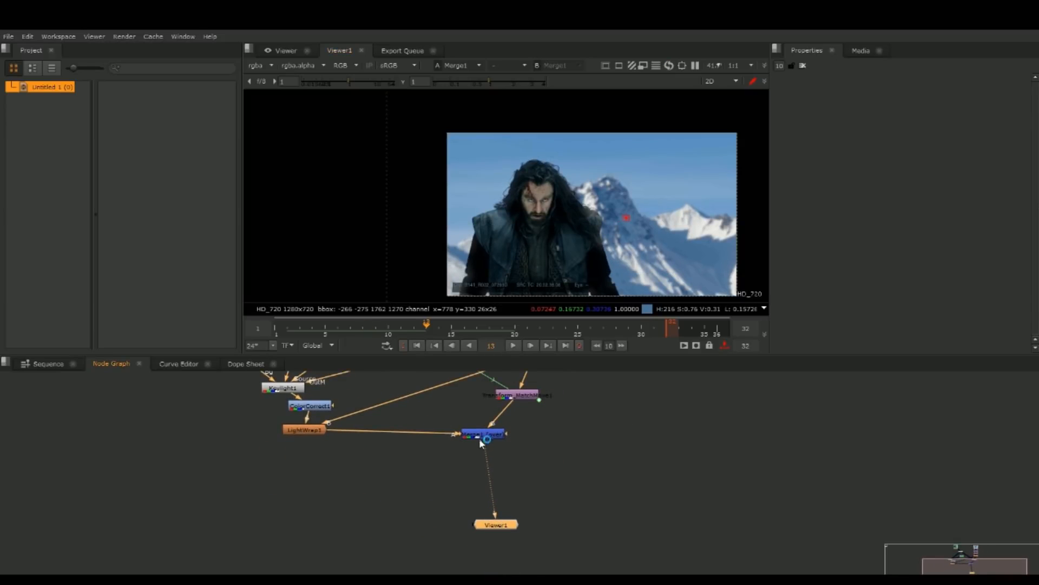
{"action": "left_click_drag", "start_coordinate": [480, 443], "coordinate": [483, 439]}
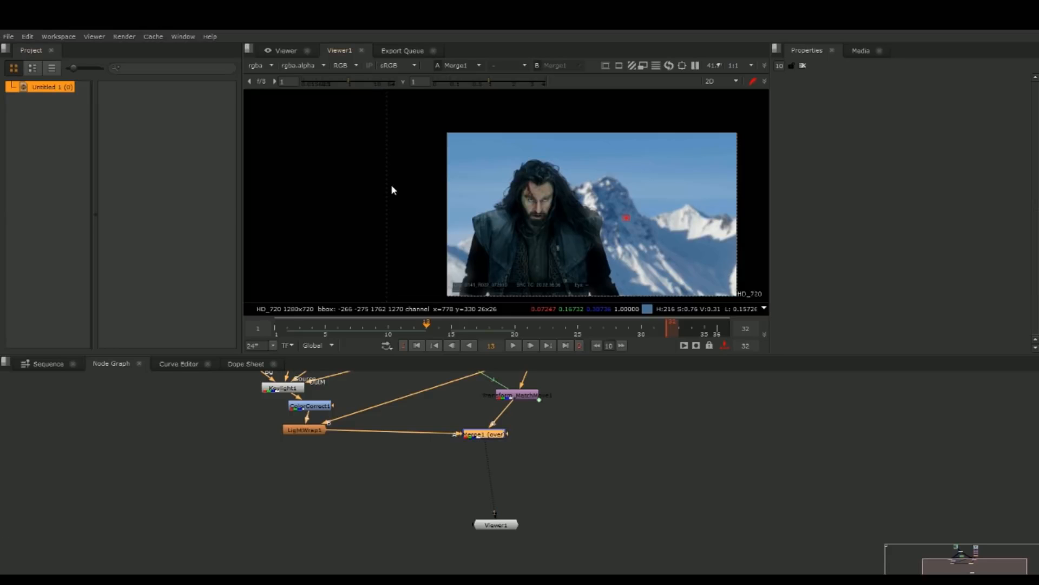
Step: Insert a Transform node after Merge1, with scale 1.45 and translate x 100, y -4 to reframe the composite
{"action": "key", "text": "t"}
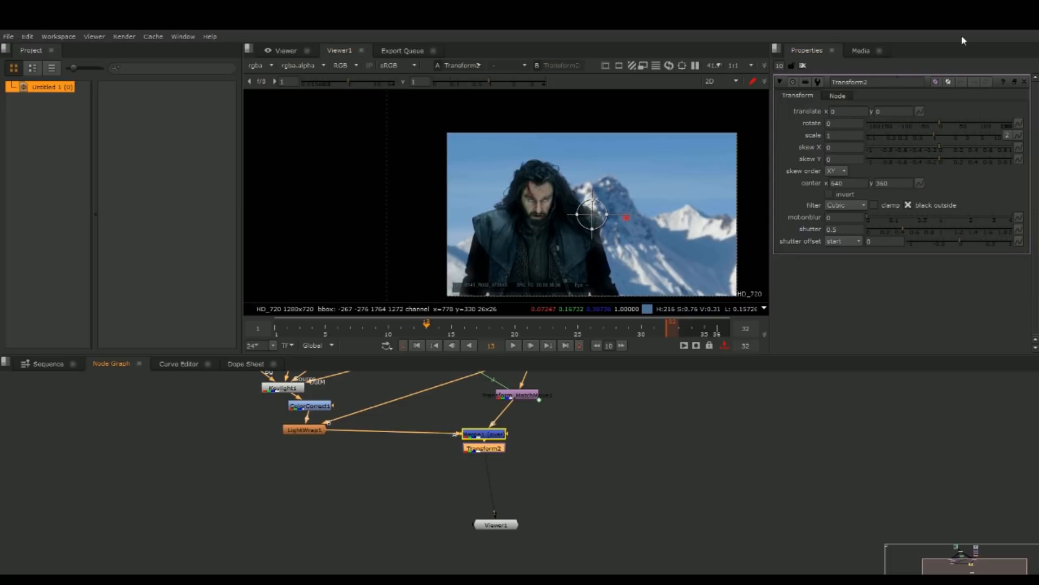
{"action": "left_click_drag", "start_coordinate": [937, 136], "coordinate": [946, 135]}
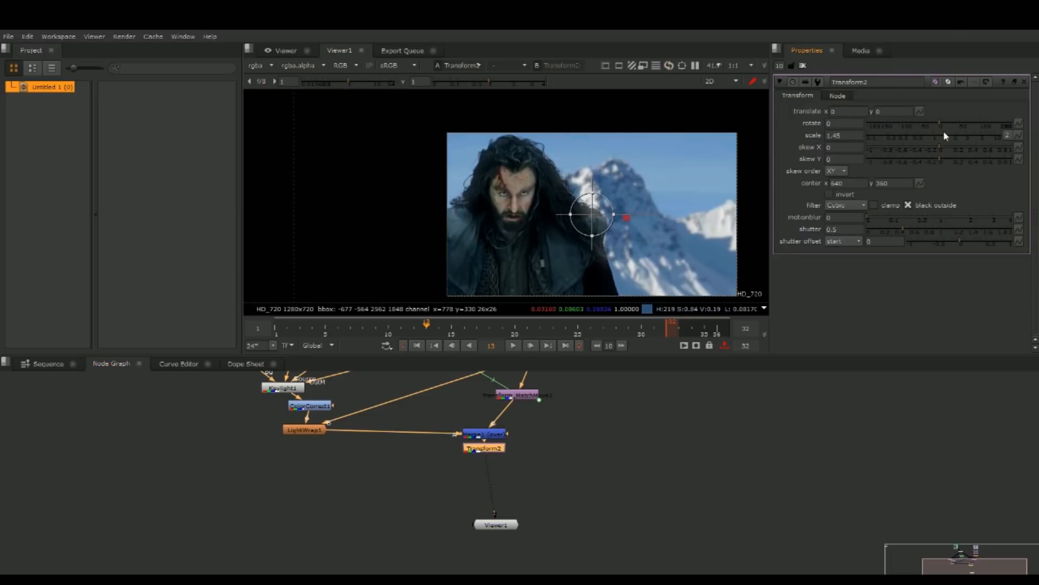
{"action": "left_click_drag", "start_coordinate": [596, 222], "coordinate": [616, 215]}
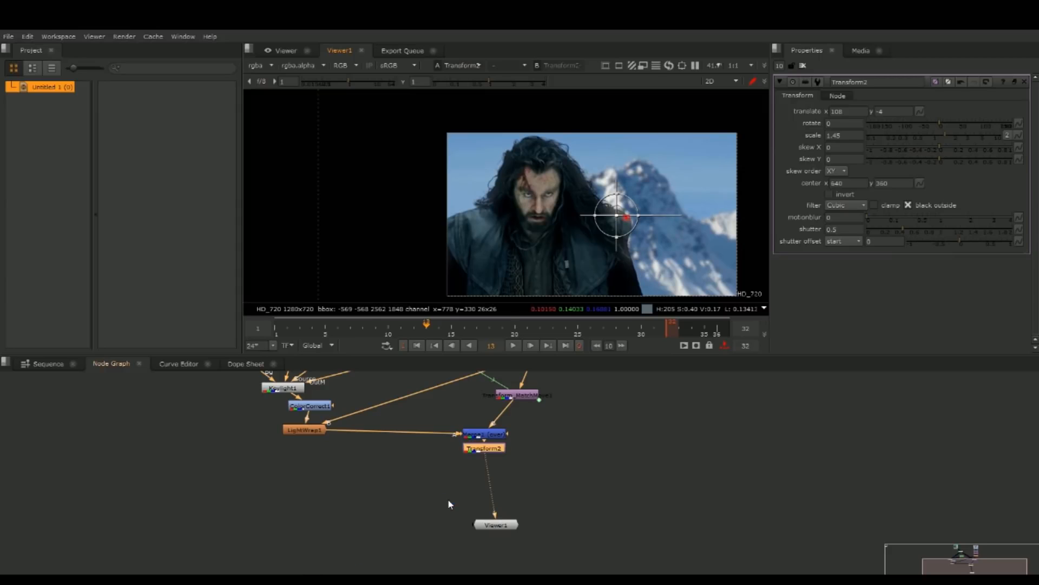
Step: Add a ColorCorrect node after Transform2, with master contrast set to 0.84 and gamma slightly lowered, and inspect the graded man up close
{"action": "key", "text": "c"}
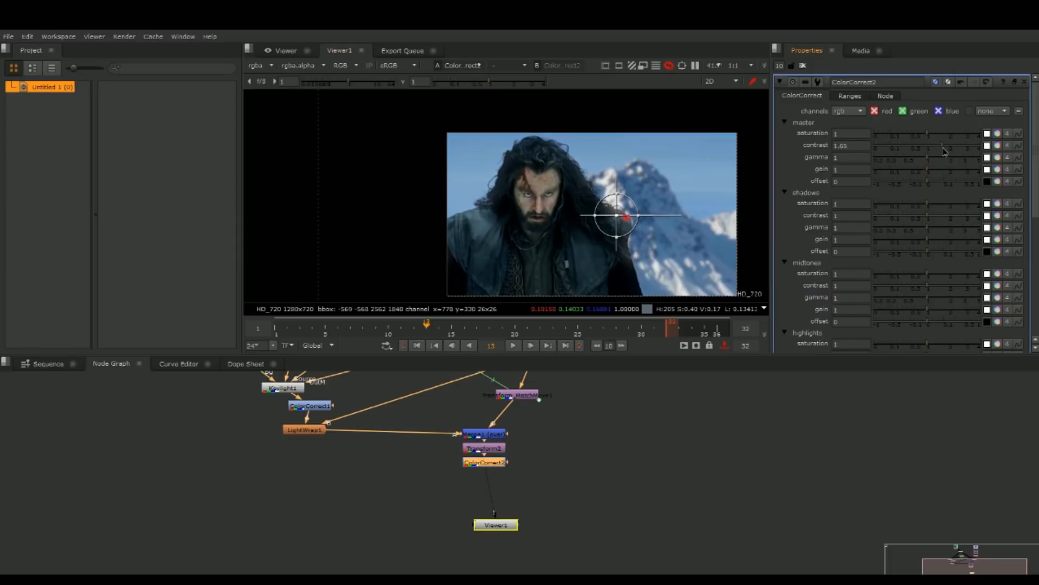
{"action": "mouse_move", "coordinate": [927, 152]}
{"action": "left_mouse_down"}
{"action": "mouse_move", "coordinate": [918, 153]}
{"action": "mouse_move", "coordinate": [930, 150]}
{"action": "mouse_move", "coordinate": [920, 160]}
{"action": "mouse_move", "coordinate": [929, 163]}
{"action": "left_mouse_up"}
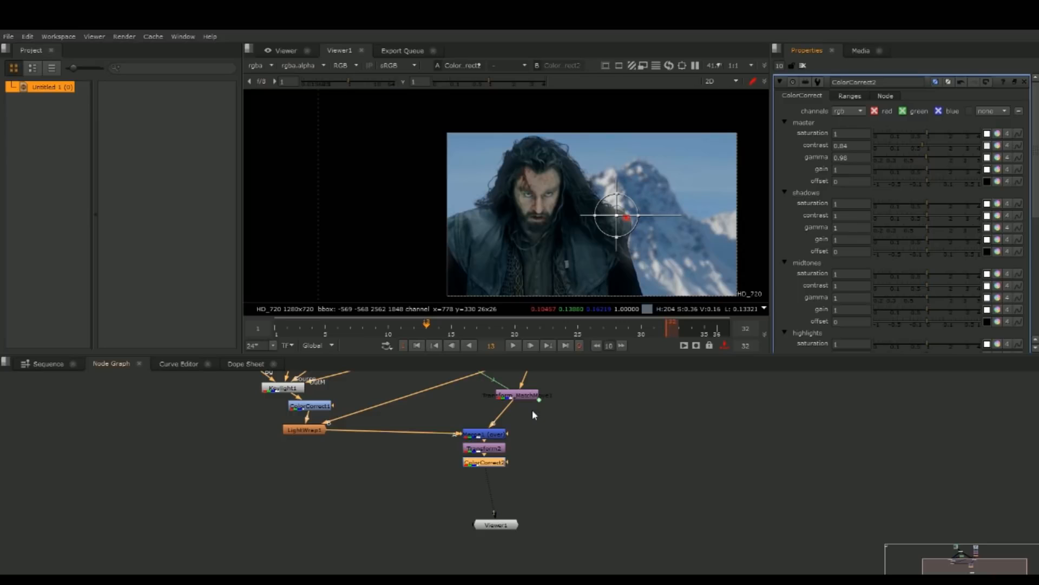
{"action": "scroll", "coordinate": [644, 149], "scroll_direction": "up", "scroll_amount": 3}
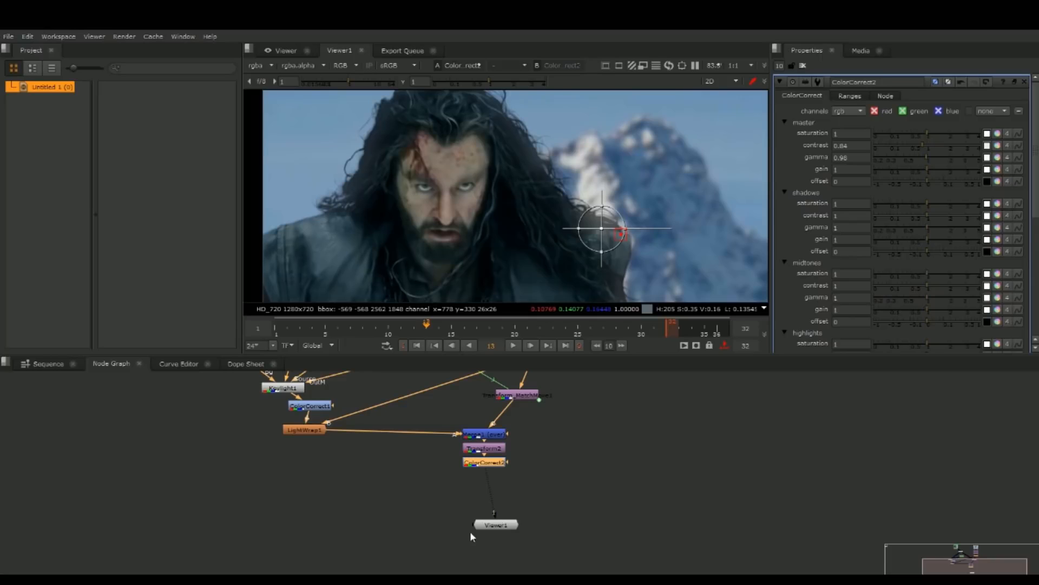
Step: Paste the copied Kodak 5248 Grain node after ColorCorrect2, and close all open node properties after inspecting the grain up close
{"action": "key", "text": "ctrl+v"}
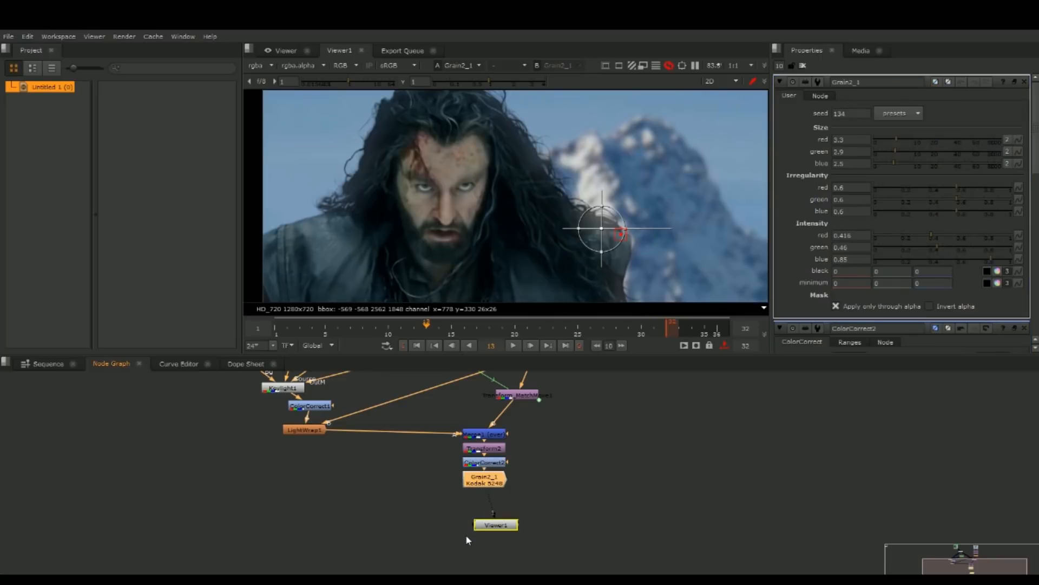
{"action": "scroll", "coordinate": [514, 206], "scroll_direction": "up", "scroll_amount": 3}
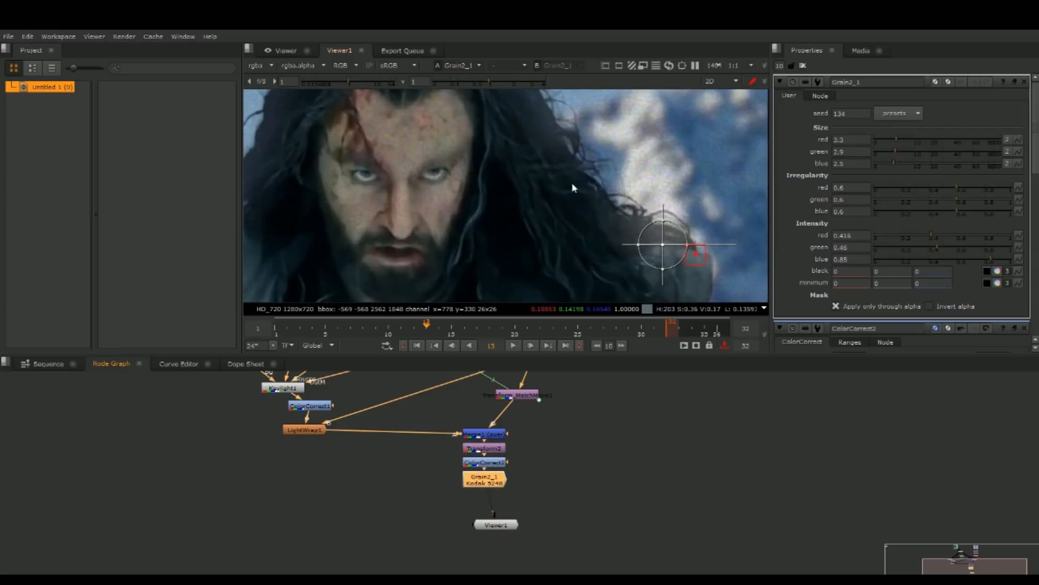
{"action": "scroll", "coordinate": [540, 207], "scroll_direction": "down", "scroll_amount": 6}
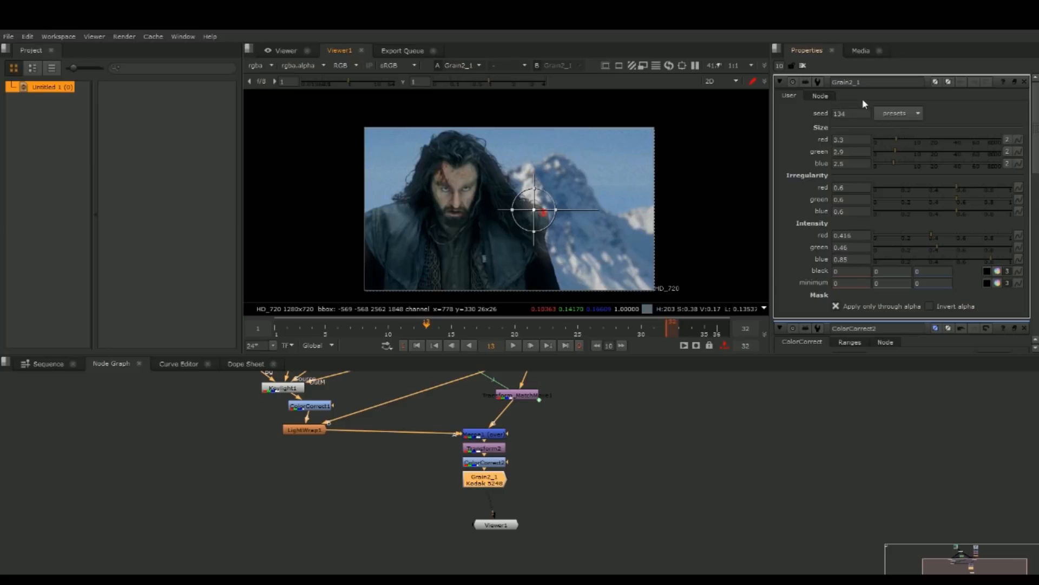
{"action": "left_click", "coordinate": [804, 65]}
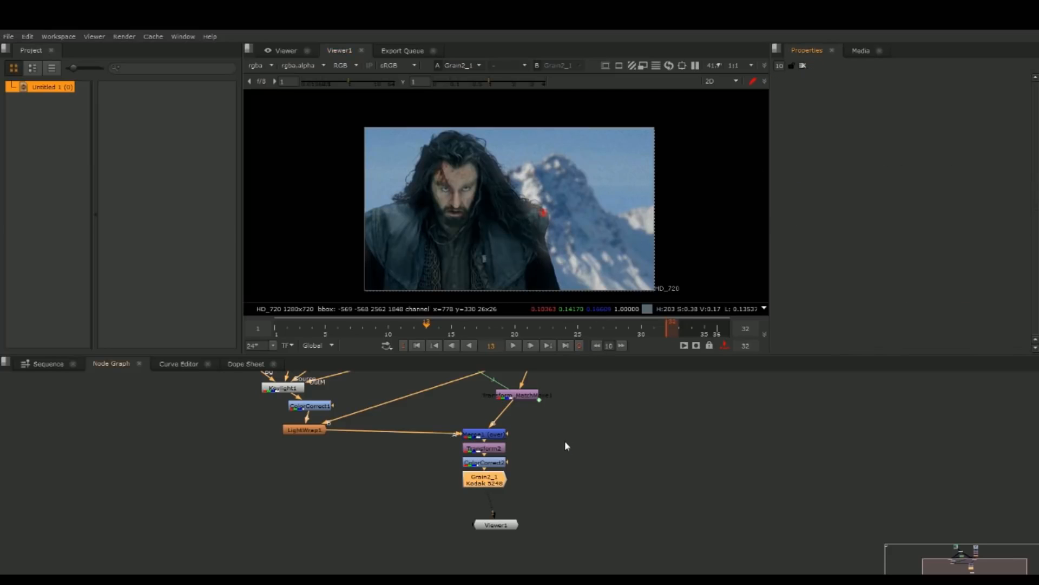
Step: Move the Viewer1 node aside to make room, and add a Write node after the Kodak 5248 Grain node
{"action": "left_click_drag", "start_coordinate": [496, 524], "coordinate": [570, 553]}
{"action": "left_click", "coordinate": [484, 488]}
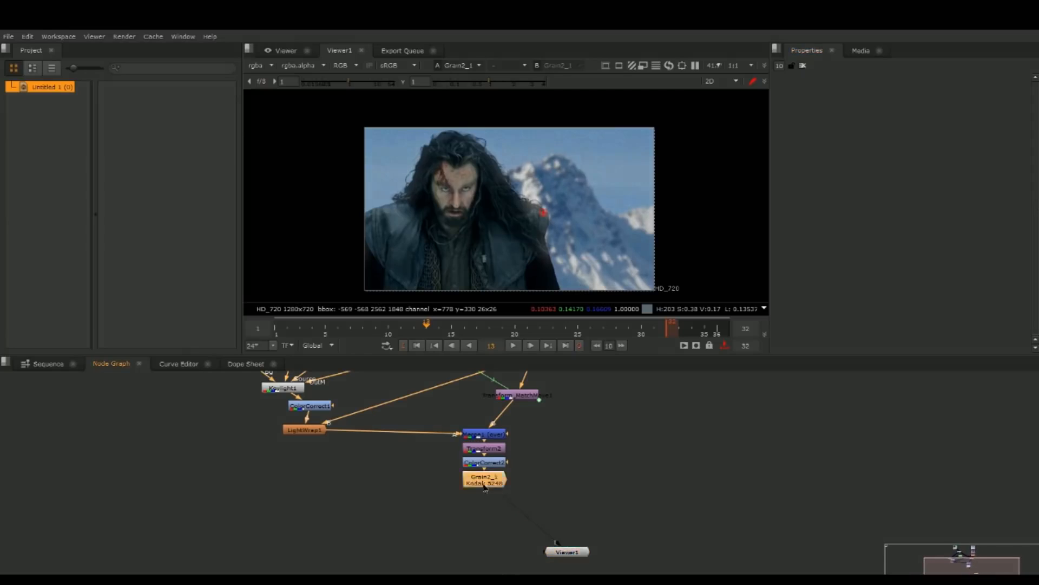
{"action": "left_click_drag", "start_coordinate": [578, 557], "coordinate": [629, 537]}
{"action": "left_click", "coordinate": [484, 485]}
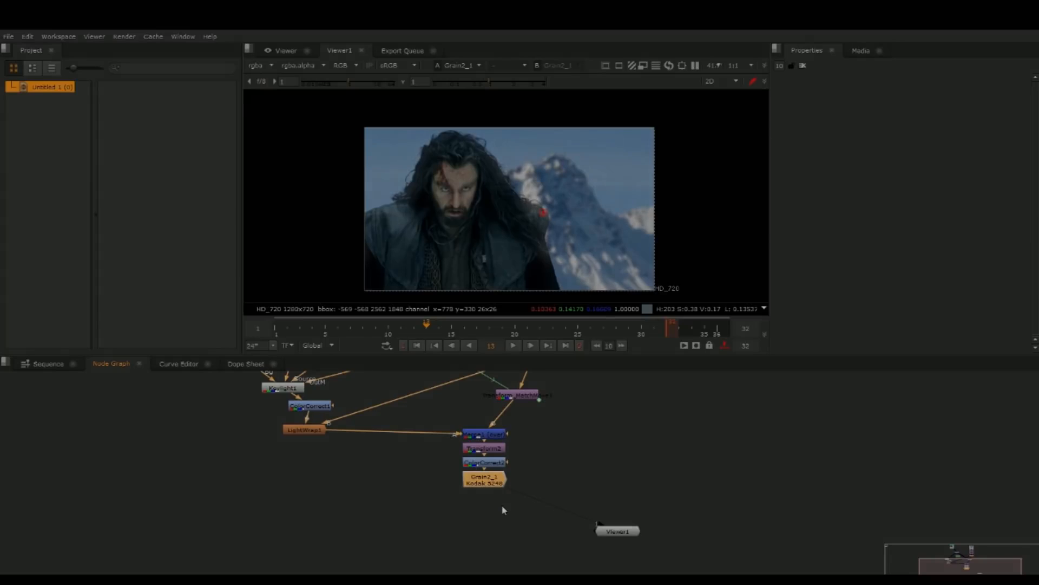
{"action": "key", "text": "w"}
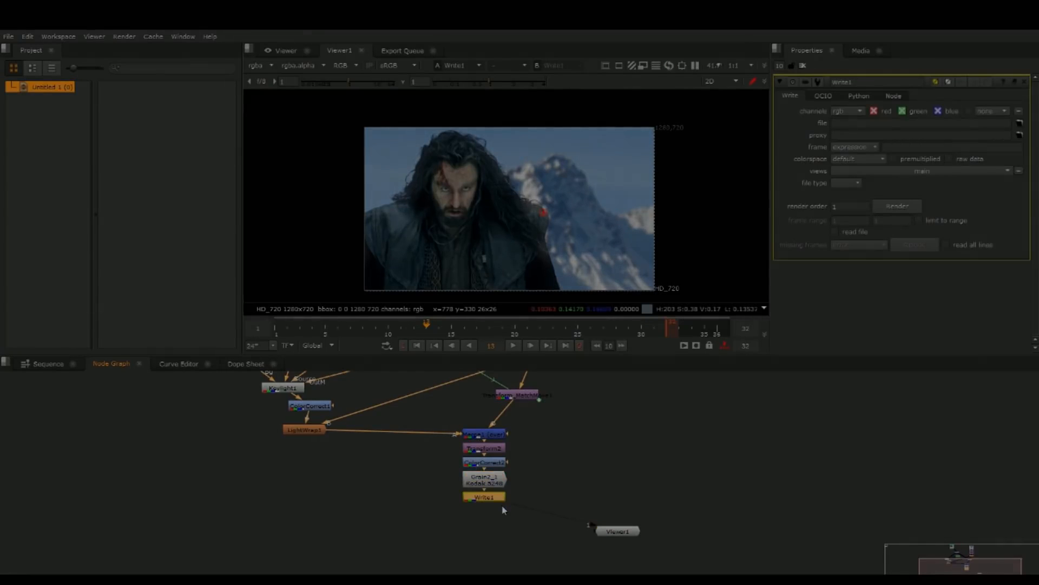